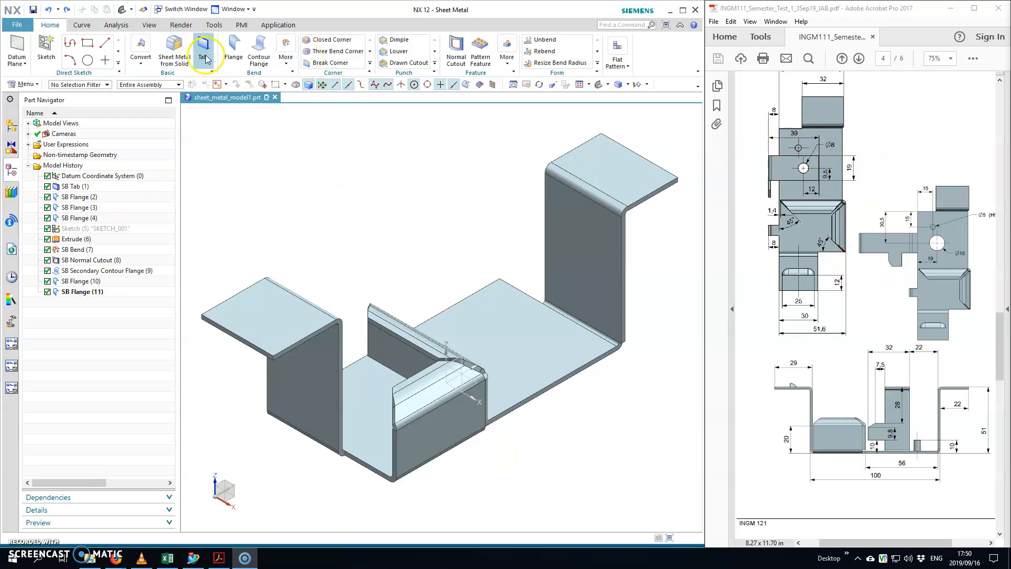
# Start a From End flange on the base tab's free long edge, measured from its rear corner, with an 8 mm offset
pyautogui.click(234, 50)
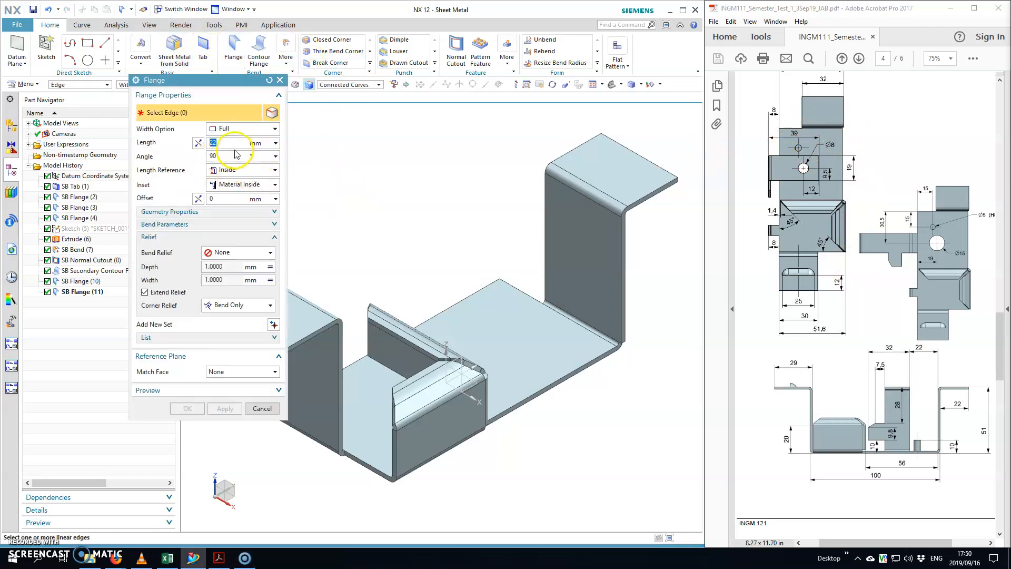
pyautogui.click(221, 129)
pyautogui.click(228, 174)
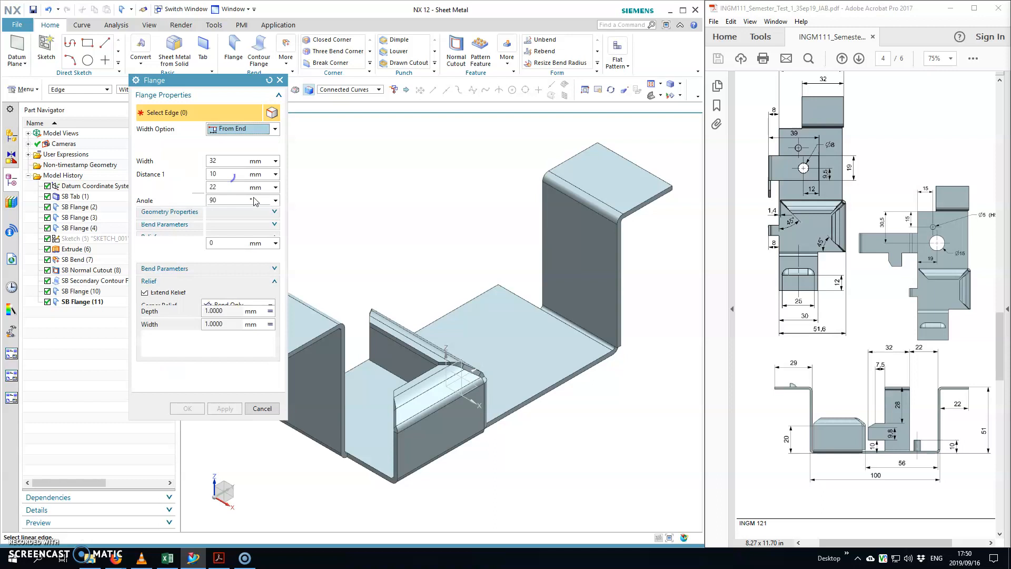
pyautogui.click(474, 298)
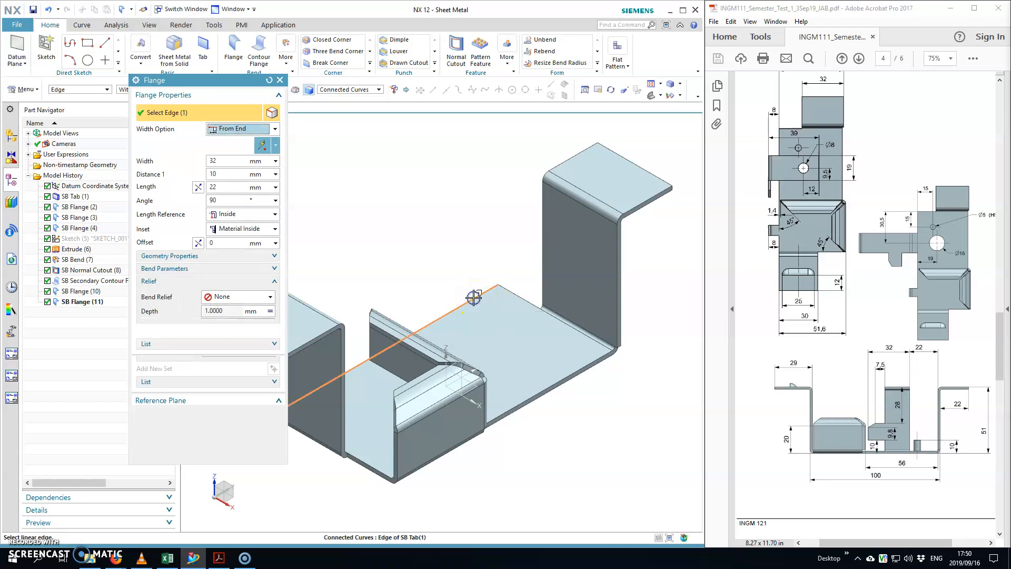
pyautogui.click(500, 278)
pyautogui.moveTo(447, 314)
pyautogui.mouseDown()
pyautogui.moveTo(429, 298)
pyautogui.moveTo(430, 307)
pyautogui.mouseUp()
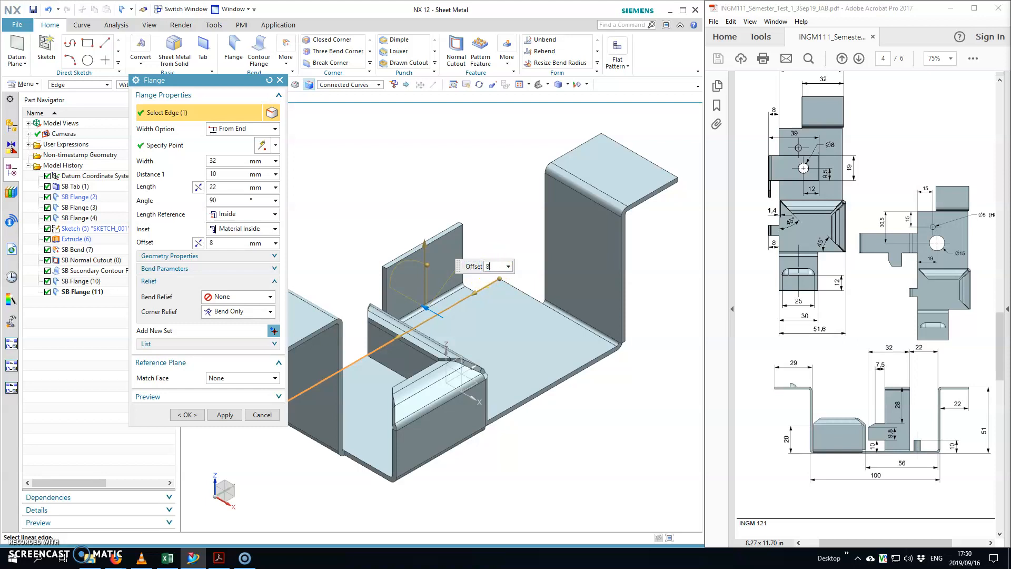
pyautogui.press('Return')
# Set the flange's length to 51 mm and width to 19 mm at 10 mm from the end, and create it
pyautogui.moveTo(334, 244); pyautogui.dragTo(389, 423, button='middle')
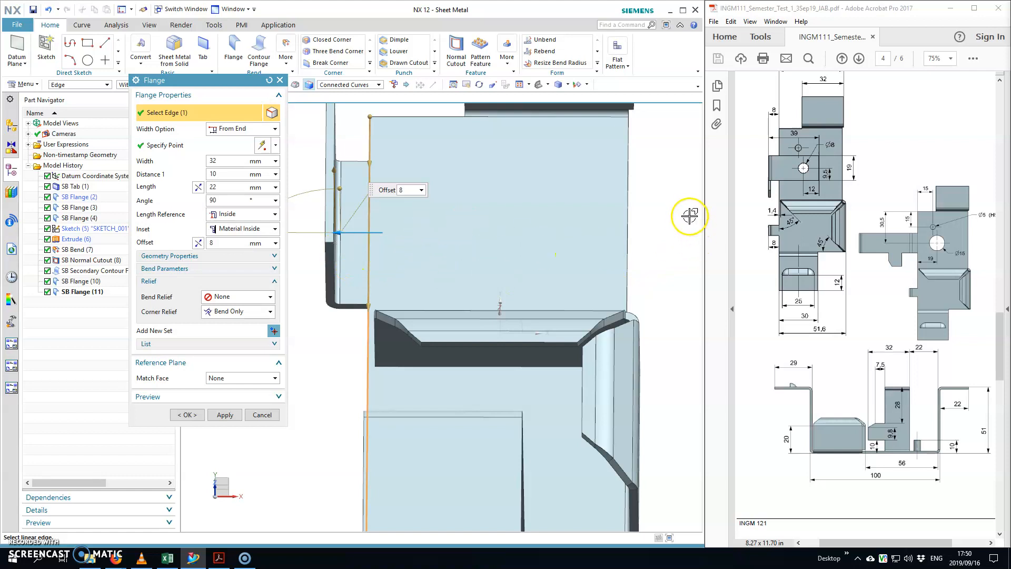
pyautogui.click(539, 85)
pyautogui.moveTo(433, 251); pyautogui.dragTo(432, 201)
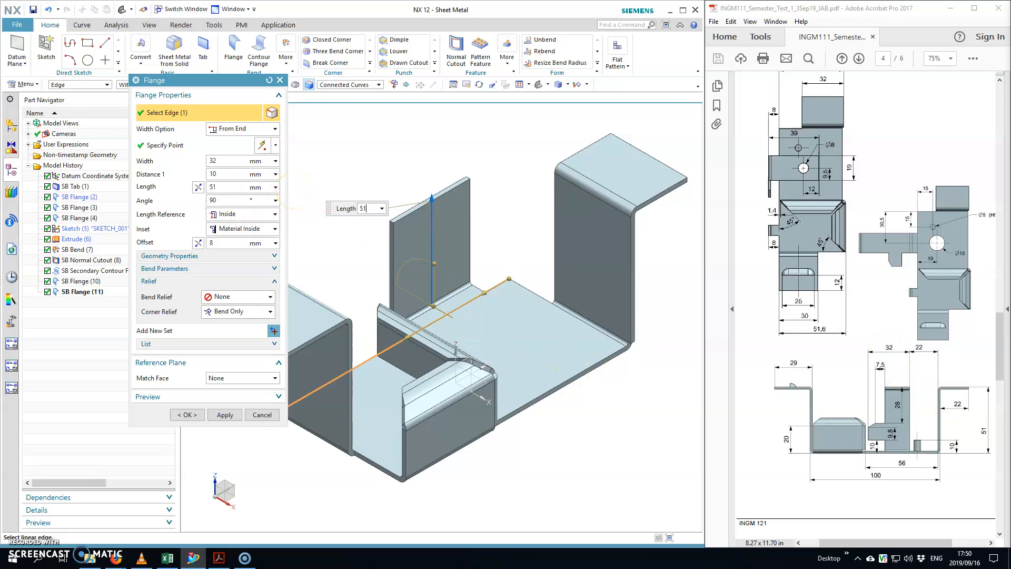
pyautogui.press('Return')
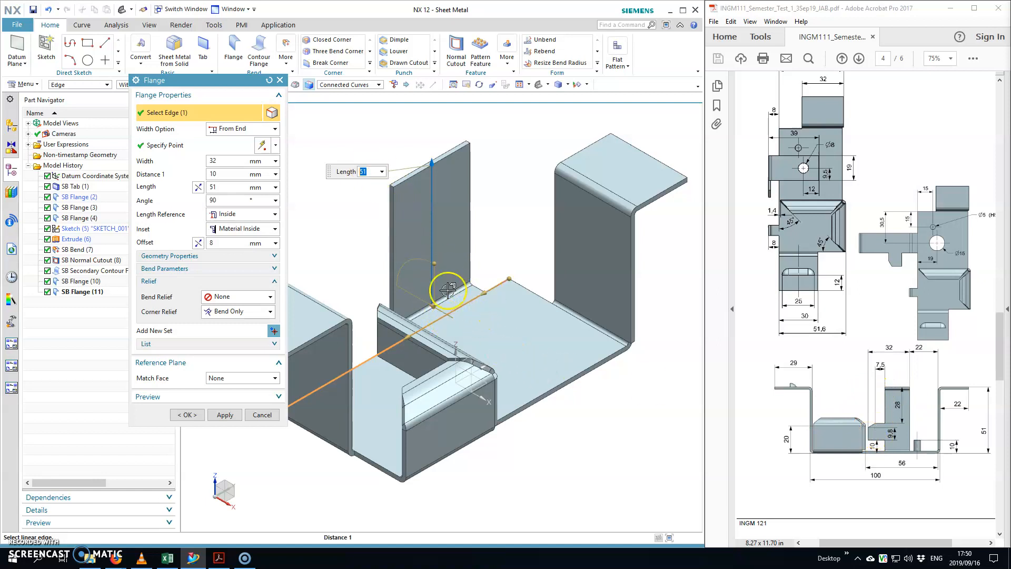
pyautogui.click(223, 161)
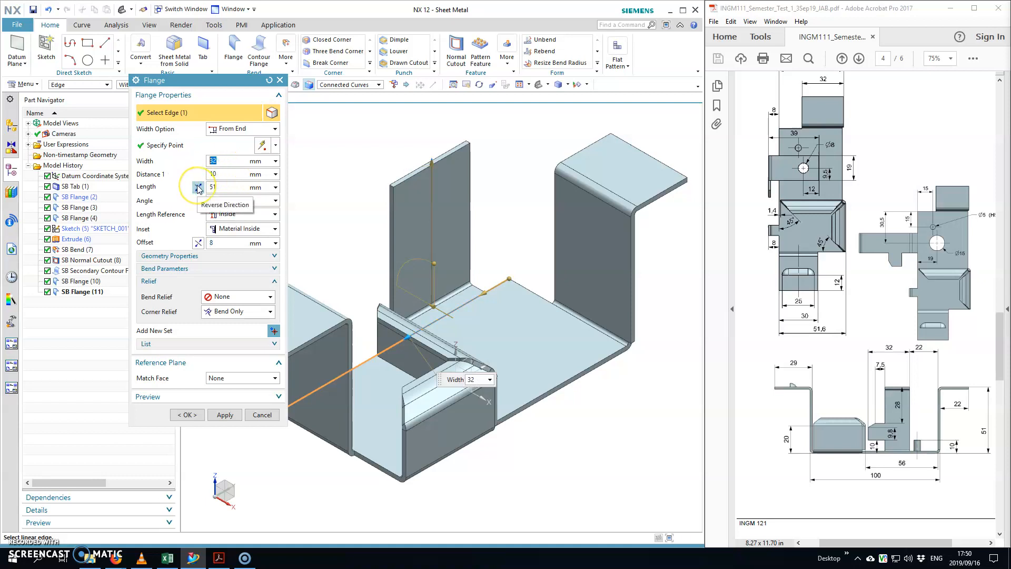
pyautogui.click(402, 319)
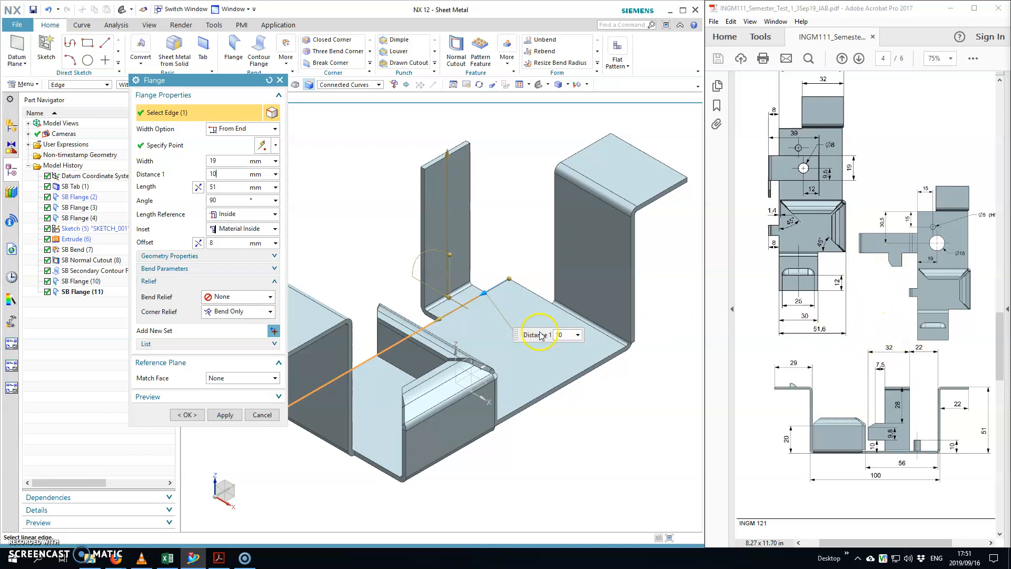
pyautogui.click(187, 414)
pyautogui.moveTo(526, 276); pyautogui.dragTo(474, 230, button='middle')
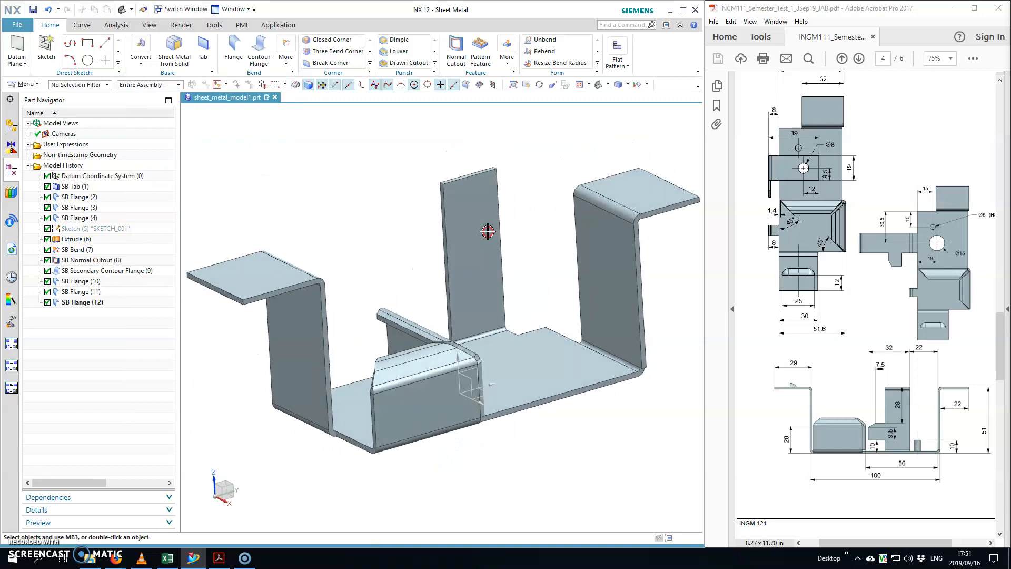
# Start another flange with the settings reset to their defaults, including the Full width option
pyautogui.click(233, 50)
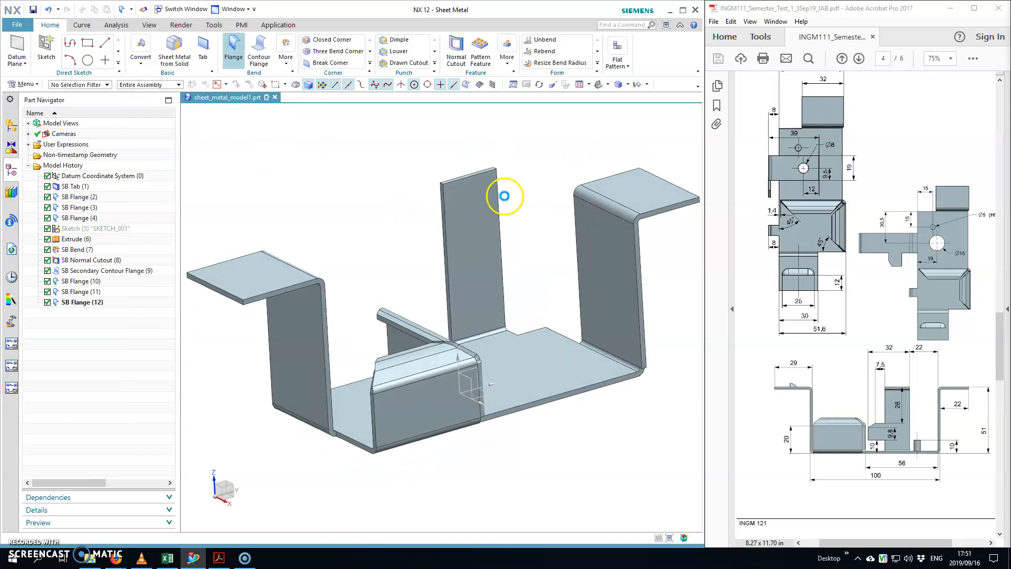
pyautogui.click(467, 178)
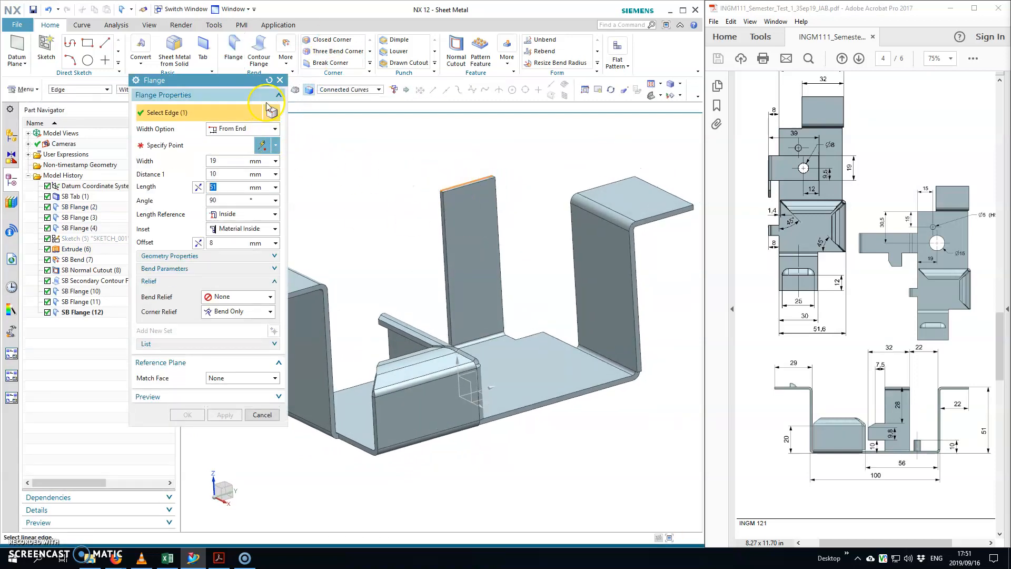
pyautogui.click(266, 83)
pyautogui.click(240, 44)
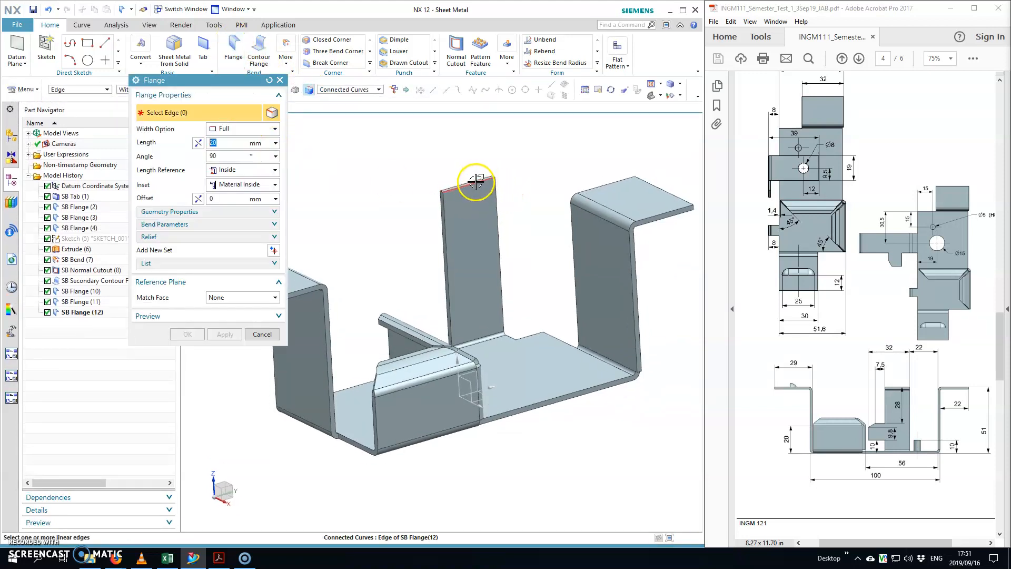
pyautogui.click(475, 182)
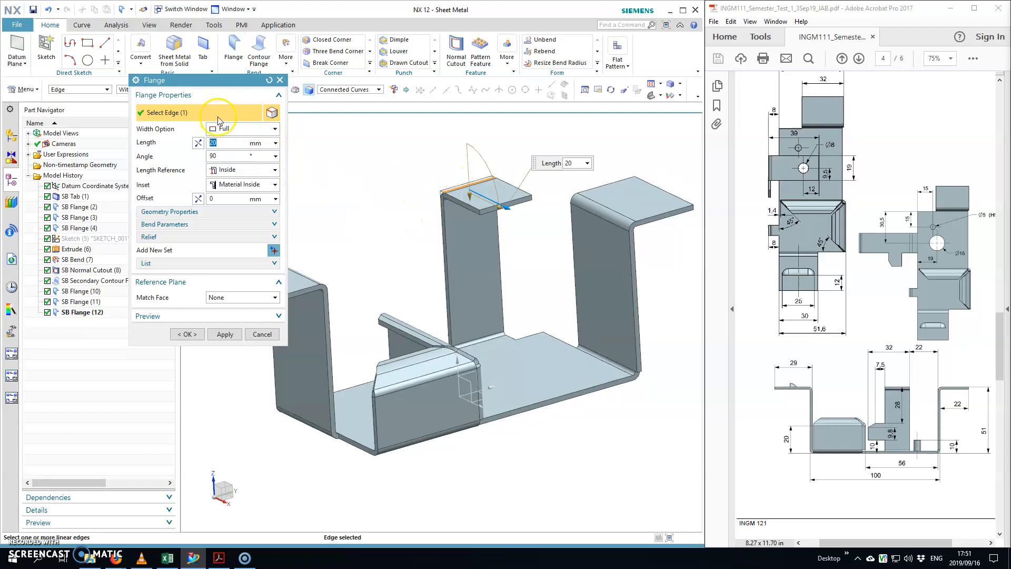
pyautogui.click(268, 80)
pyautogui.click(464, 187)
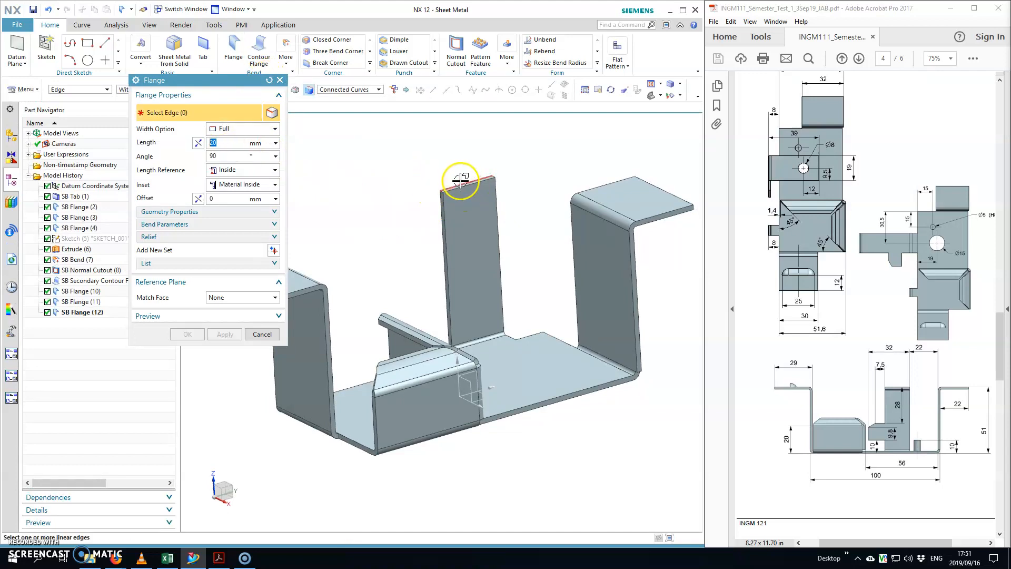
pyautogui.click(228, 129)
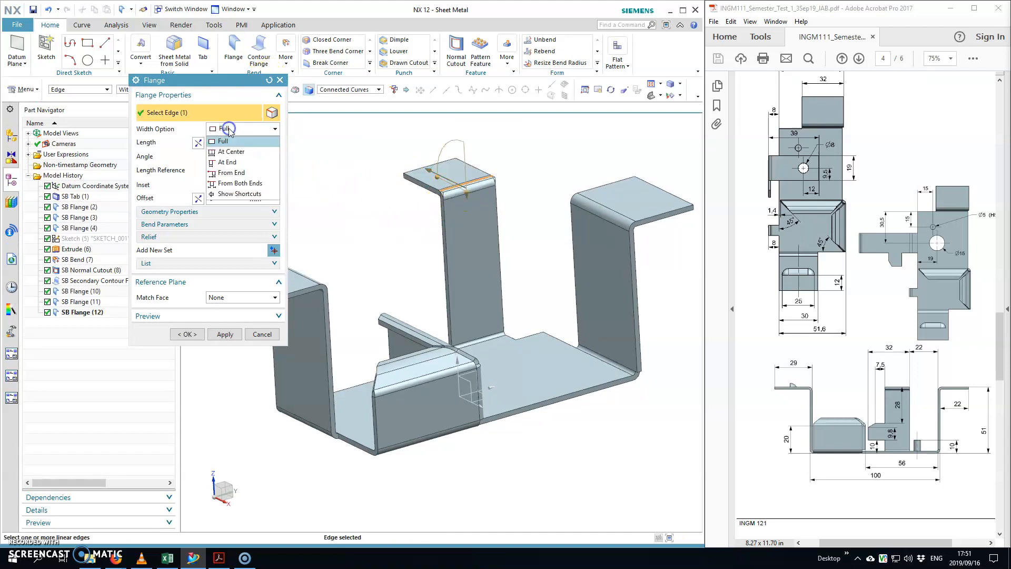
pyautogui.click(484, 191)
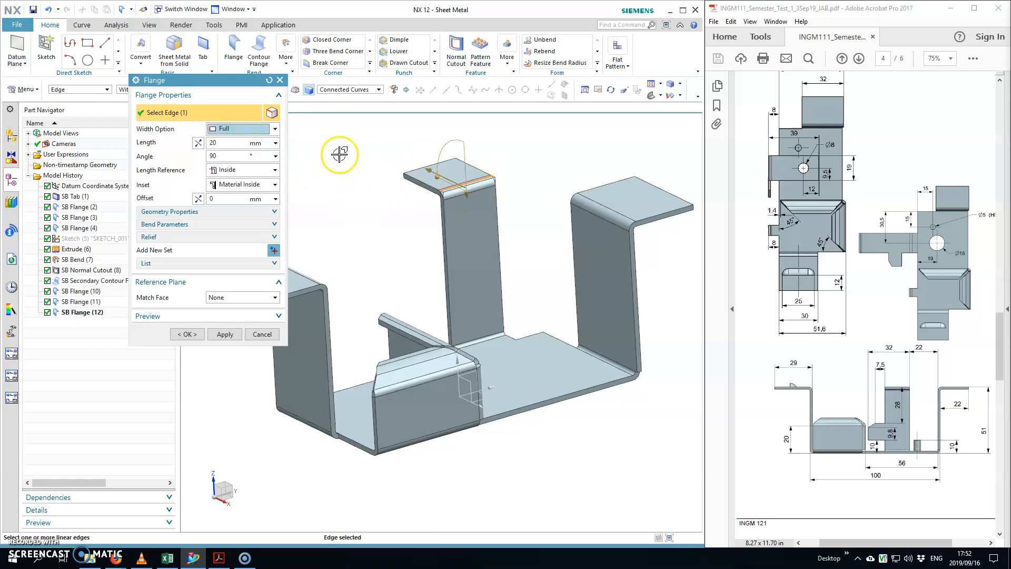
pyautogui.click(269, 80)
# Create a full-width 20 mm flange bending inward from the narrow upright's top edge, with Inside length reference and Material Inside inset
pyautogui.click(462, 188)
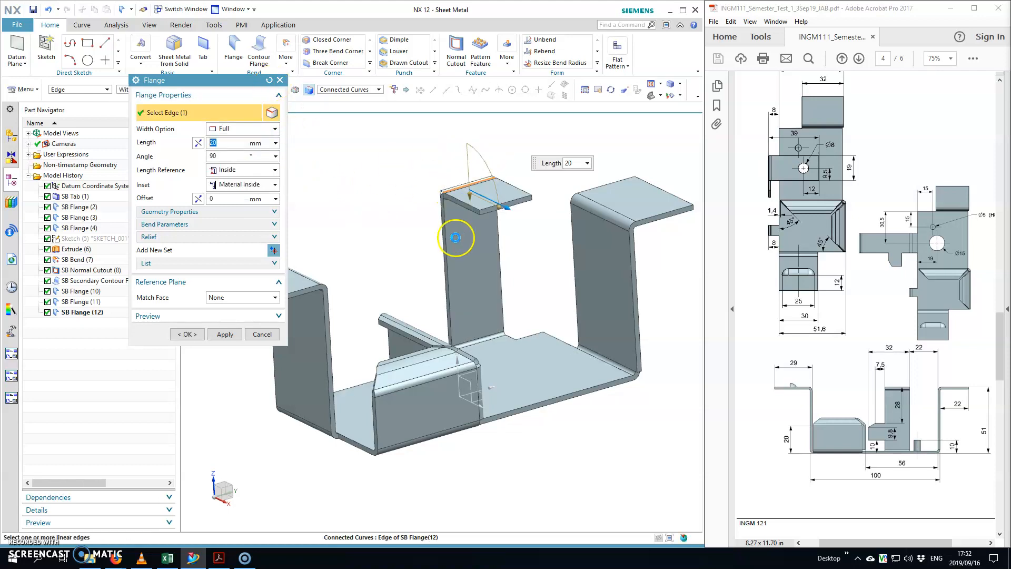
pyautogui.hotkey('ctrl', 'alt', 'r')
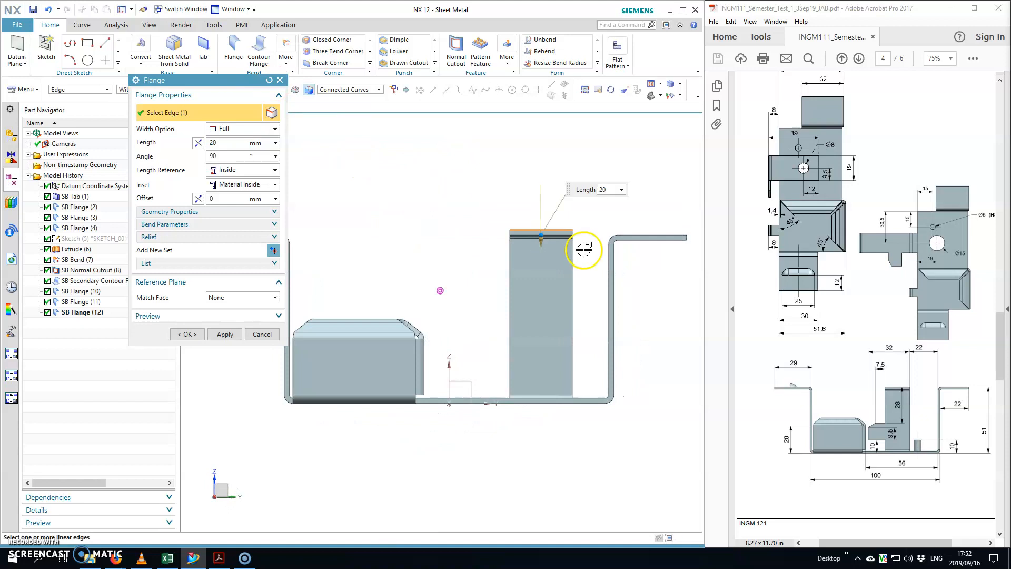
pyautogui.click(243, 170)
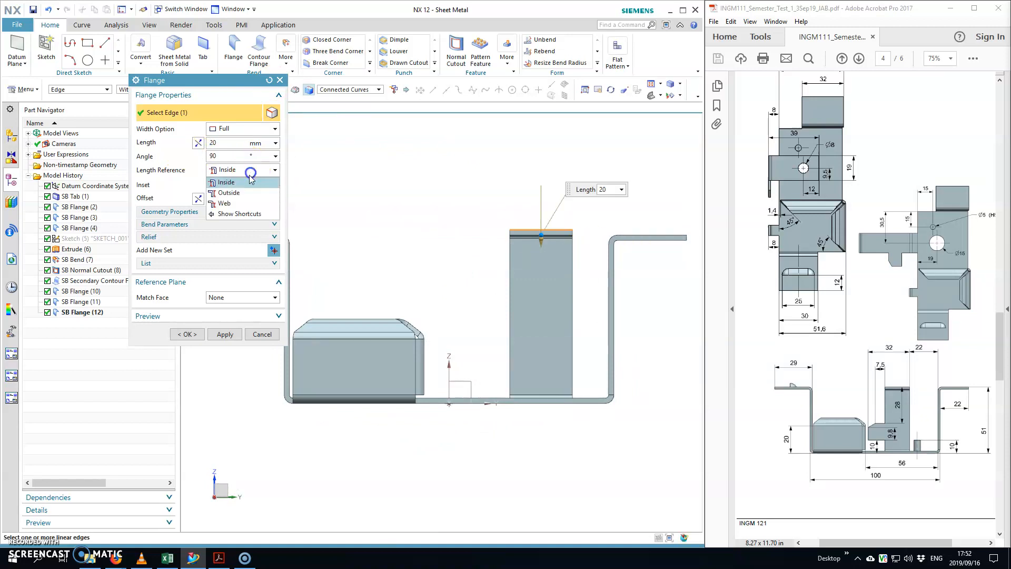
pyautogui.click(235, 184)
pyautogui.click(258, 185)
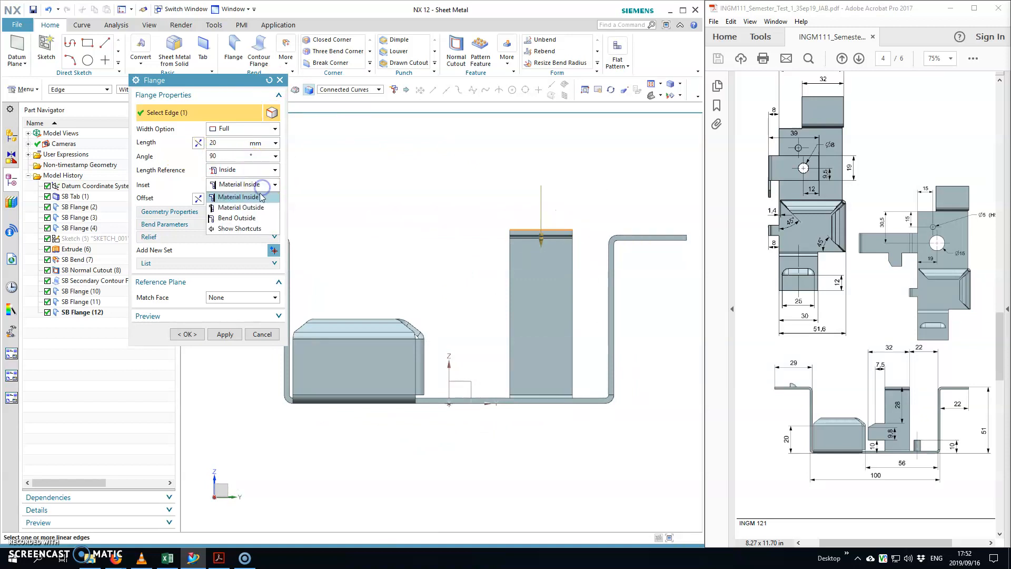
pyautogui.click(250, 200)
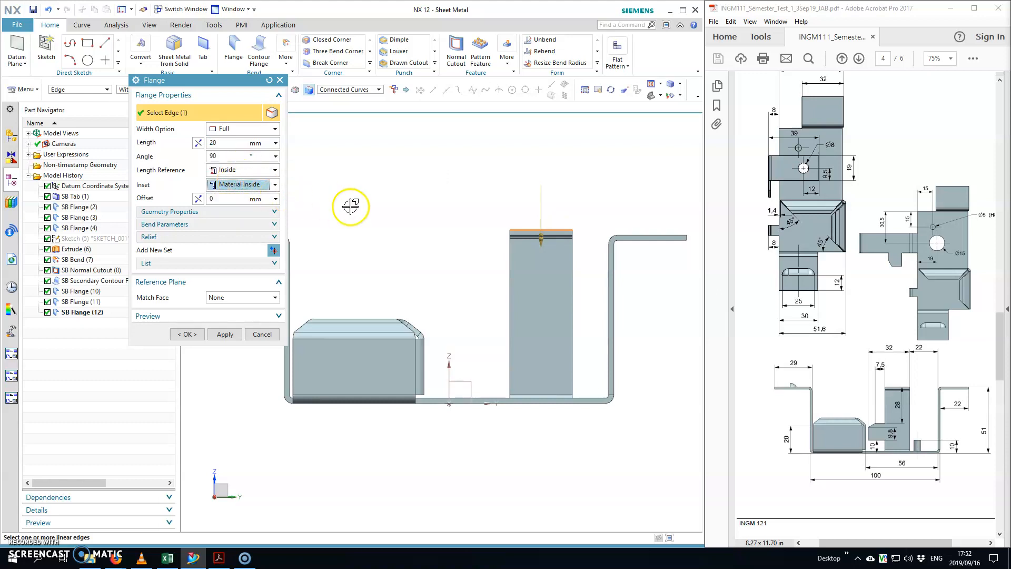
pyautogui.click(234, 170)
pyautogui.click(235, 171)
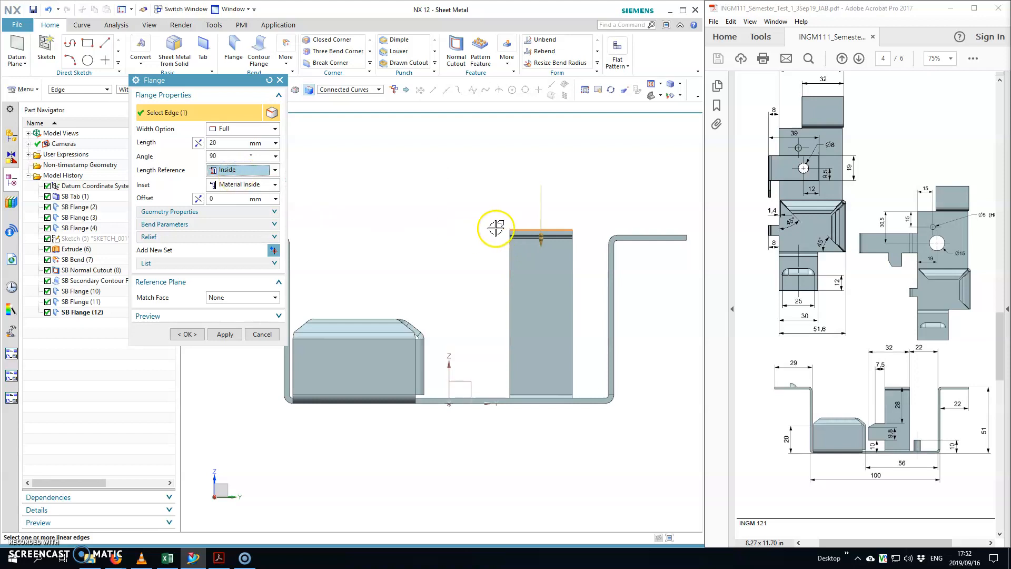
pyautogui.moveTo(350, 221); pyautogui.dragTo(413, 226, button='middle')
pyautogui.press('F8')
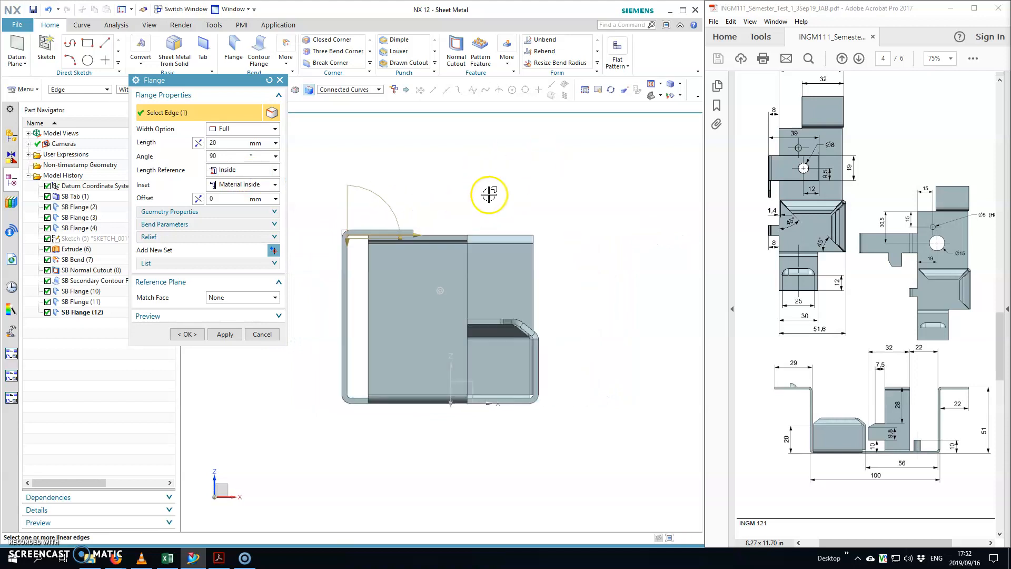
pyautogui.click(243, 184)
pyautogui.click(394, 166)
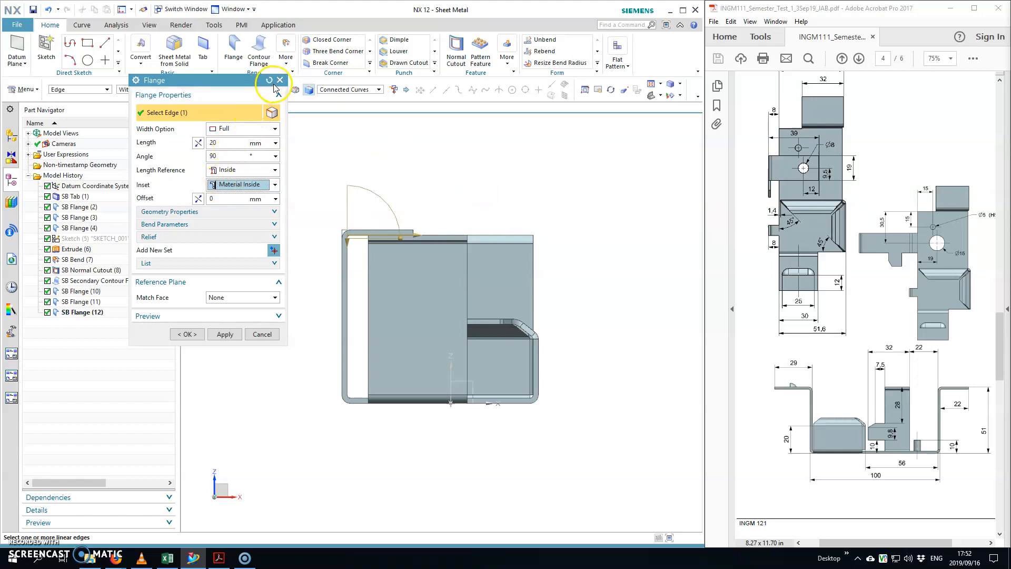
pyautogui.click(190, 334)
# Change the 51 mm upright flange's length reference to Outside
pyautogui.doubleClick(345, 265)
pyautogui.click(243, 214)
pyautogui.click(228, 237)
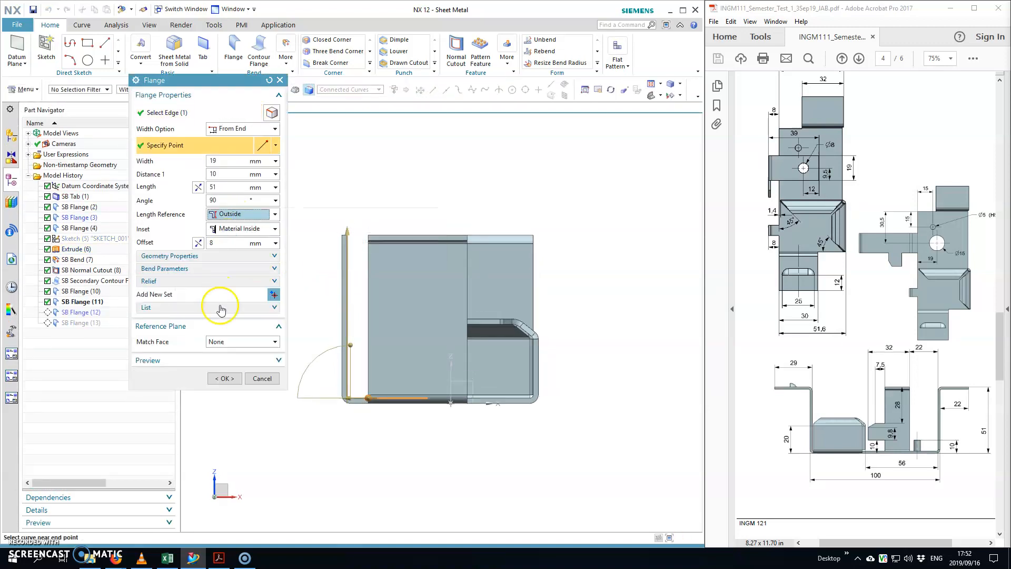
pyautogui.click(232, 378)
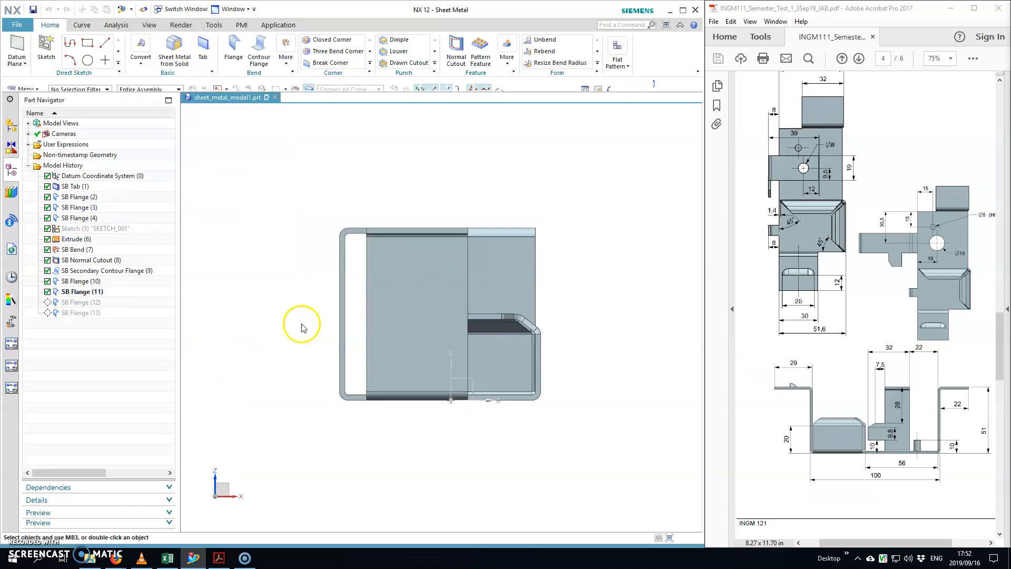
# Set the length of the flange on top of the narrow upright to 39 mm
pyautogui.moveTo(390, 235); pyautogui.dragTo(419, 210, button='middle')
pyautogui.moveTo(492, 220); pyautogui.dragTo(544, 264, button='middle')
pyautogui.click(490, 226)
pyautogui.doubleClick(491, 225)
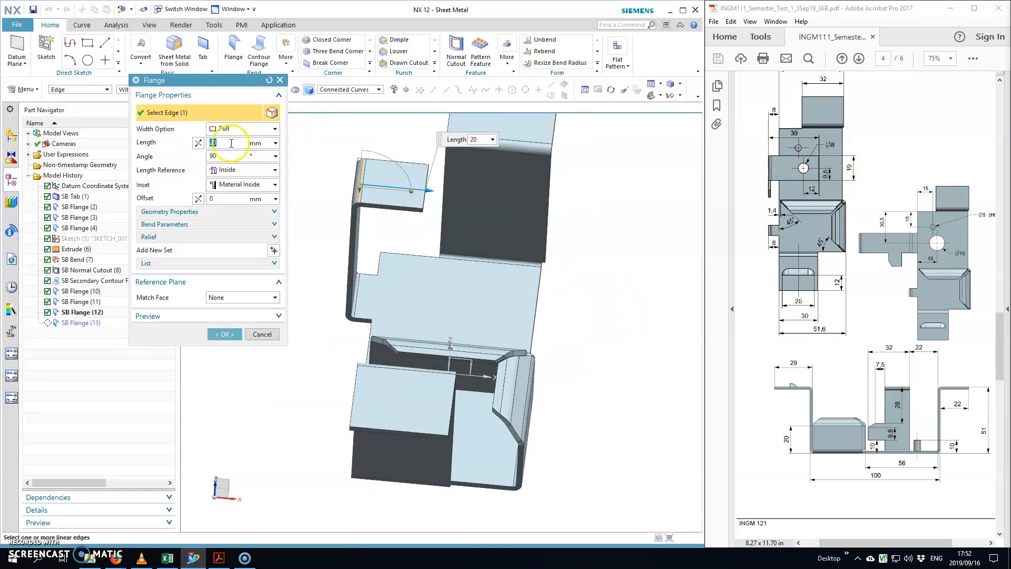
pyautogui.write('39')
pyautogui.press('Return')
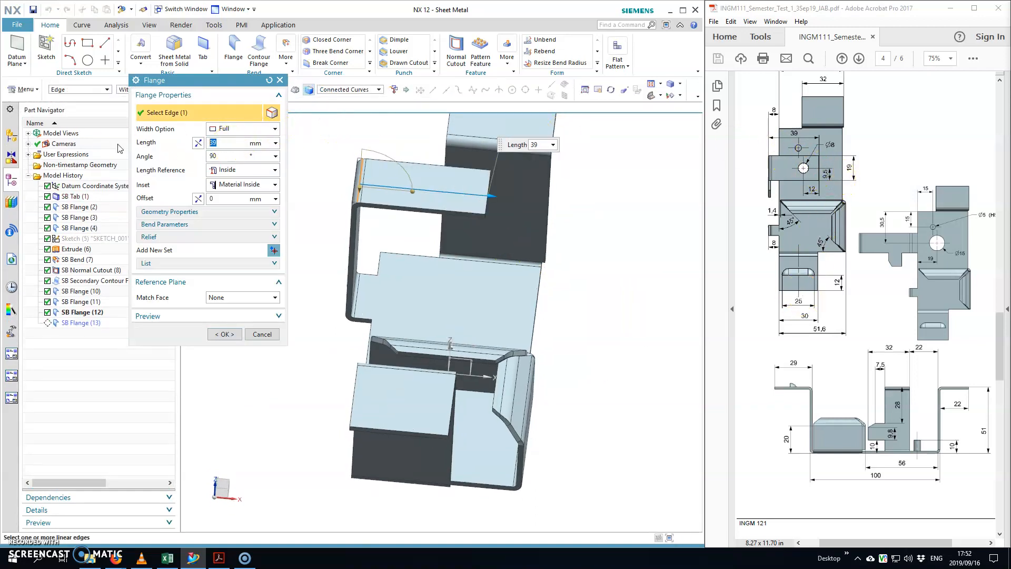
pyautogui.click(225, 334)
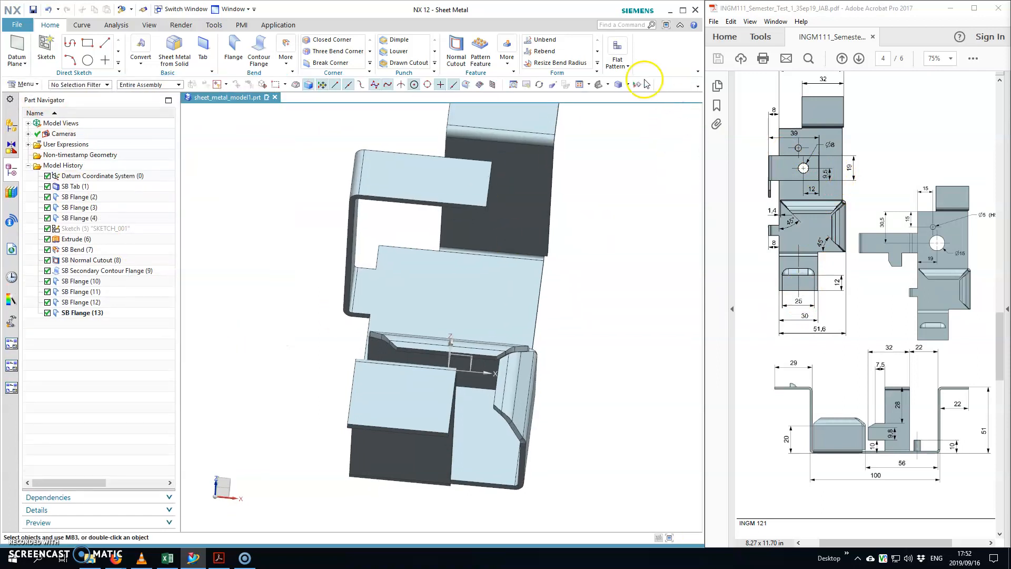
# Start a secondary tab and open its sketch on the inner face of the narrow 19 mm upright flange
pyautogui.click(601, 87)
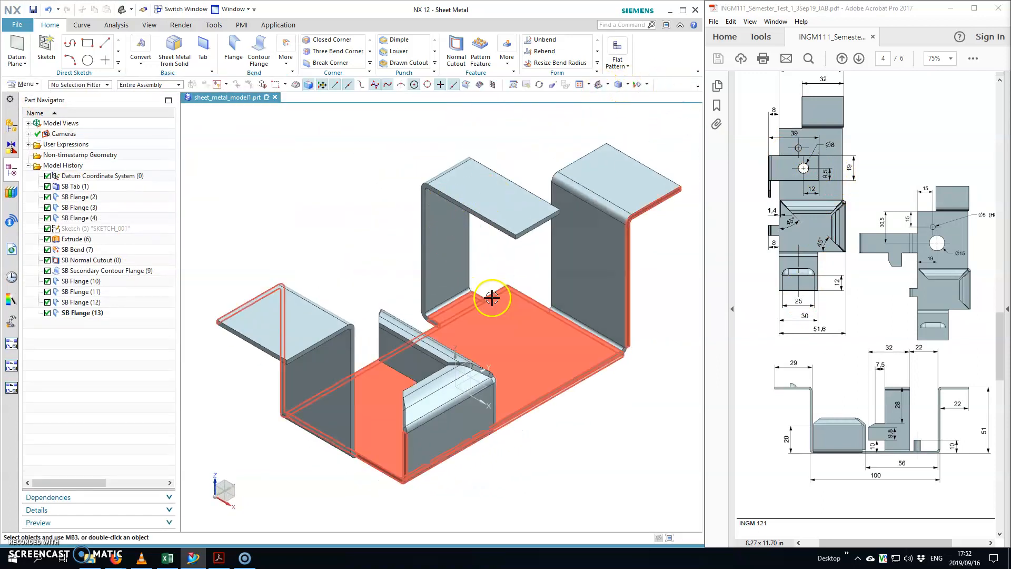
pyautogui.moveTo(535, 255); pyautogui.dragTo(500, 235, button='middle')
pyautogui.press('F8')
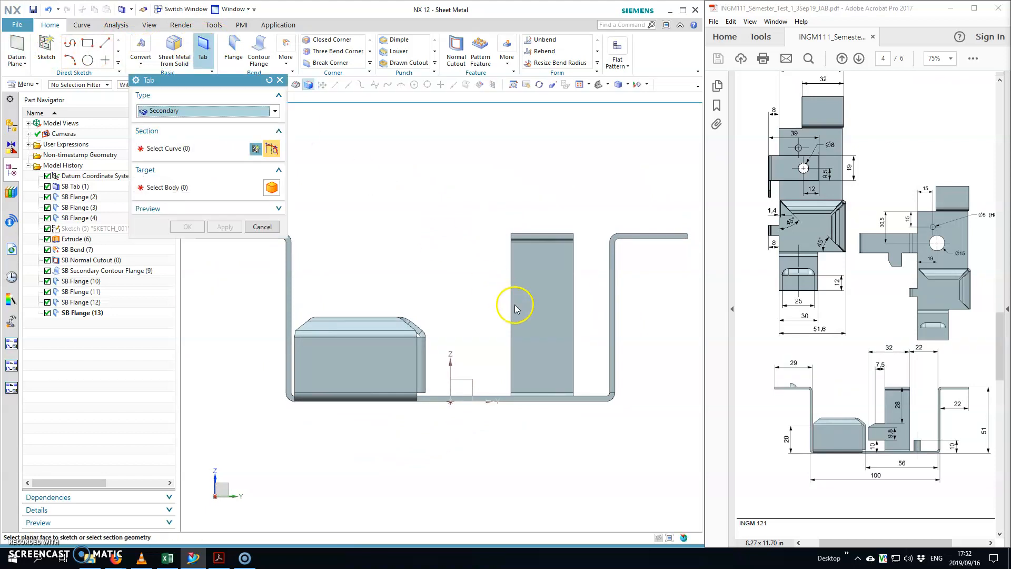
pyautogui.click(514, 343)
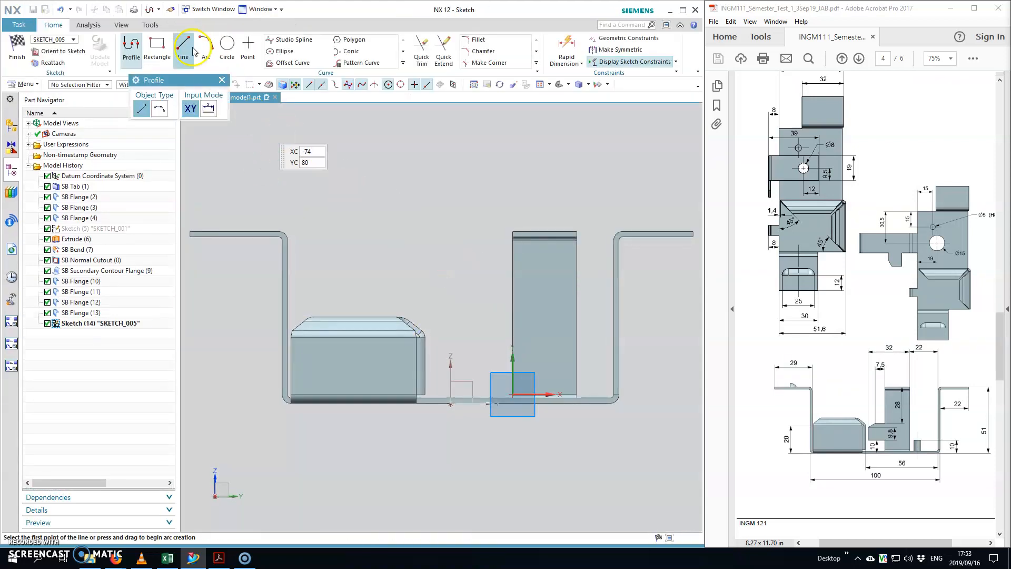
# Sketch a closed five-sided profile against the upright's vertical edge, about 13 mm wide, with a 9 mm upper line and slanted outer corner
pyautogui.click(514, 317)
pyautogui.click(483, 318)
pyautogui.click(467, 335)
pyautogui.click(479, 359)
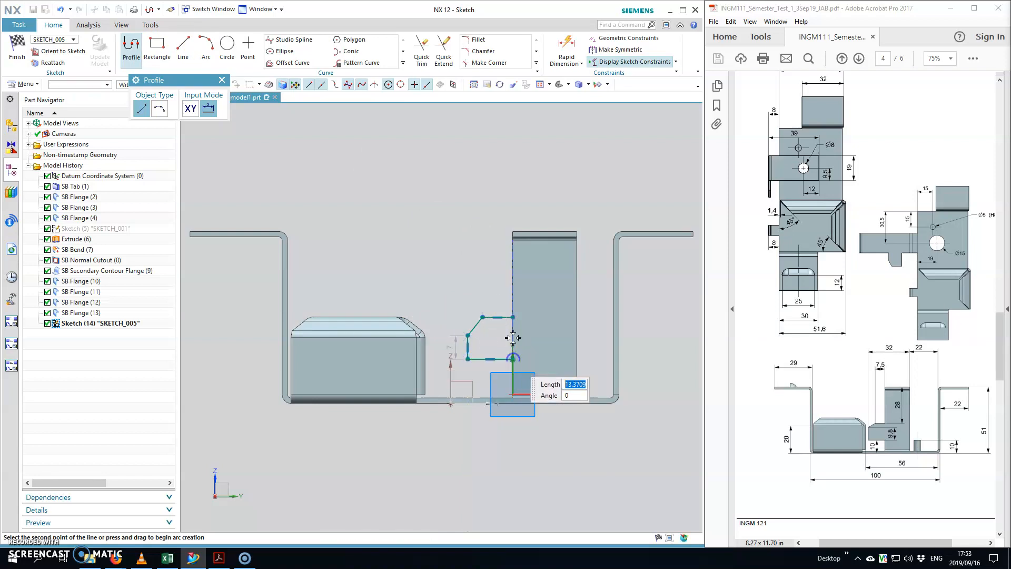
pyautogui.click(513, 359)
pyautogui.click(514, 318)
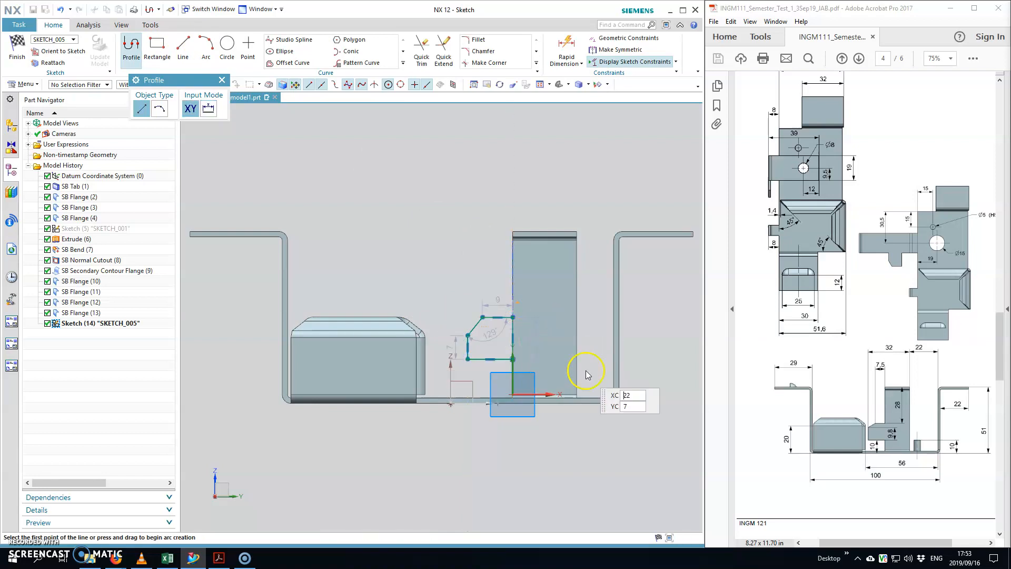
# Dimension the distance from the profile's outer vertical line to the upright's far vertical edge as 32 mm
pyautogui.press('Escape')
pyautogui.click(567, 50)
pyautogui.click(469, 332)
pyautogui.click(577, 318)
pyautogui.click(514, 159)
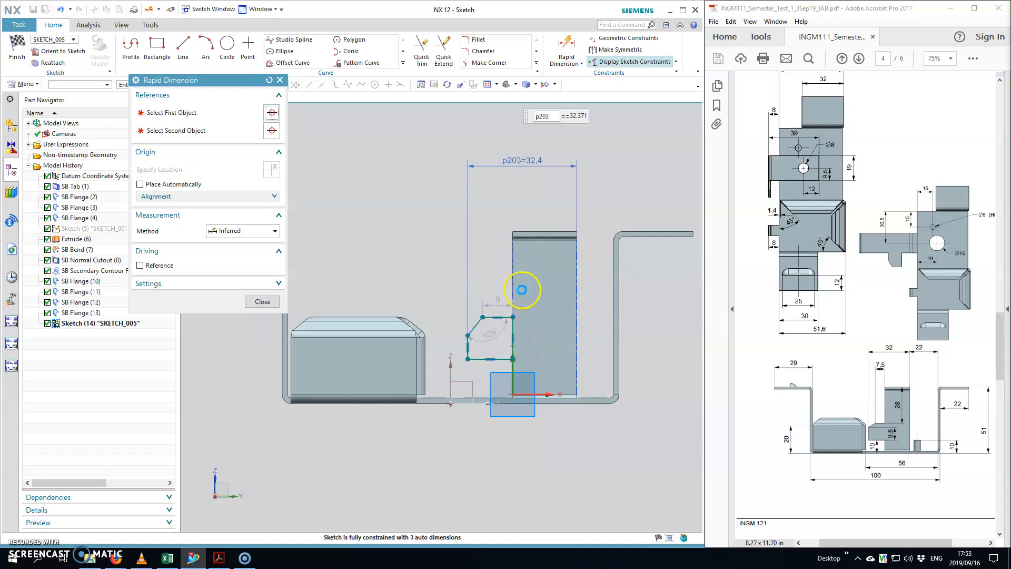
pyautogui.write('32')
pyautogui.press('Return')
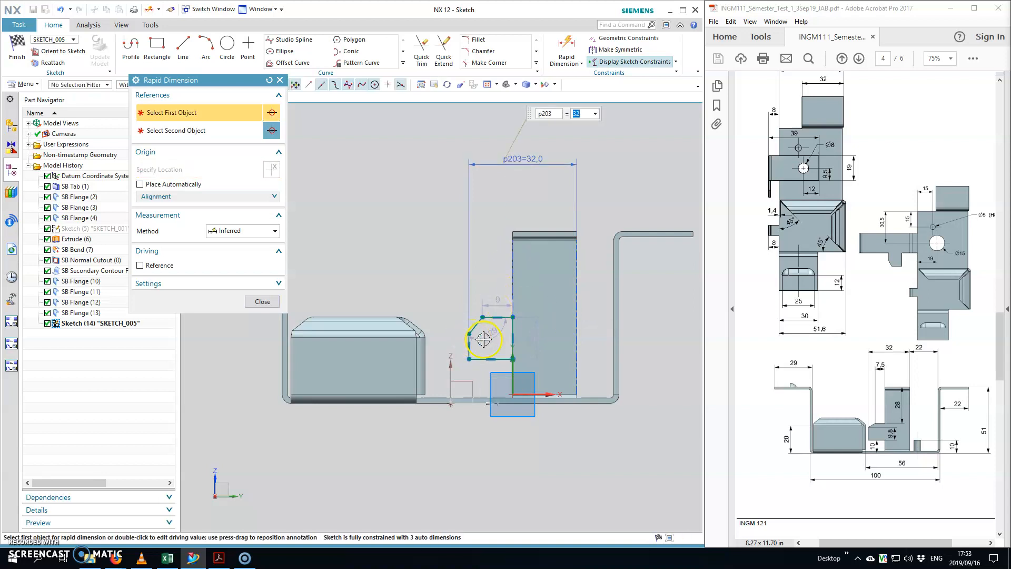
# Dimension the profile's upper horizontal line between its two endpoints and set its length to 7,5 mm
pyautogui.click(482, 317)
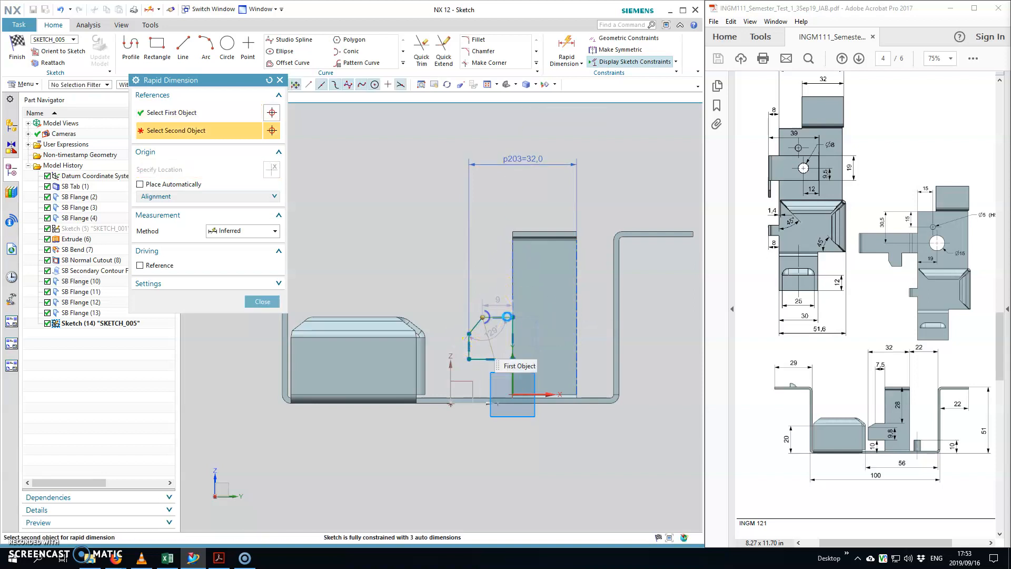
pyautogui.click(513, 318)
pyautogui.click(496, 209)
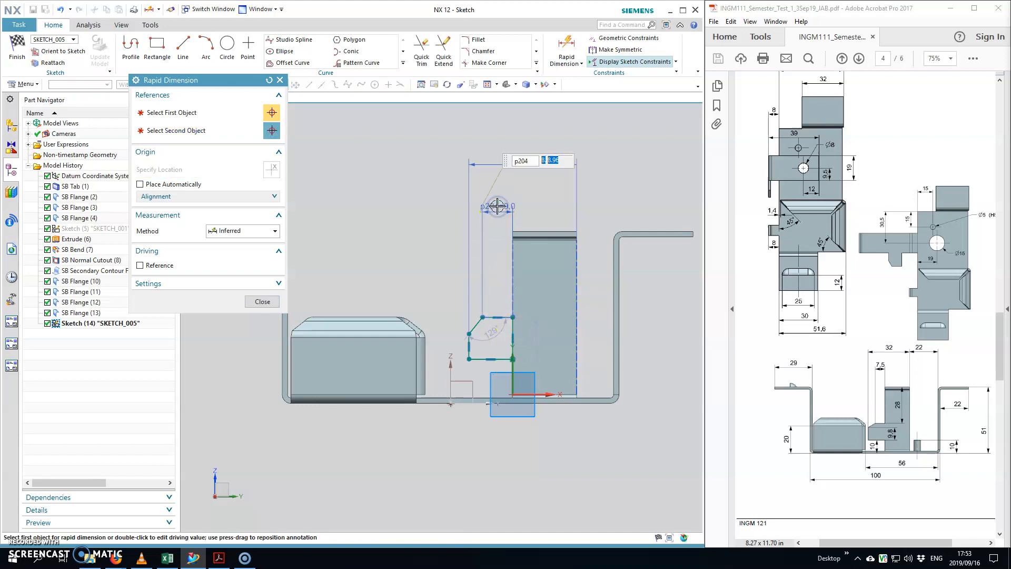
pyautogui.write('7,5')
pyautogui.press('Return')
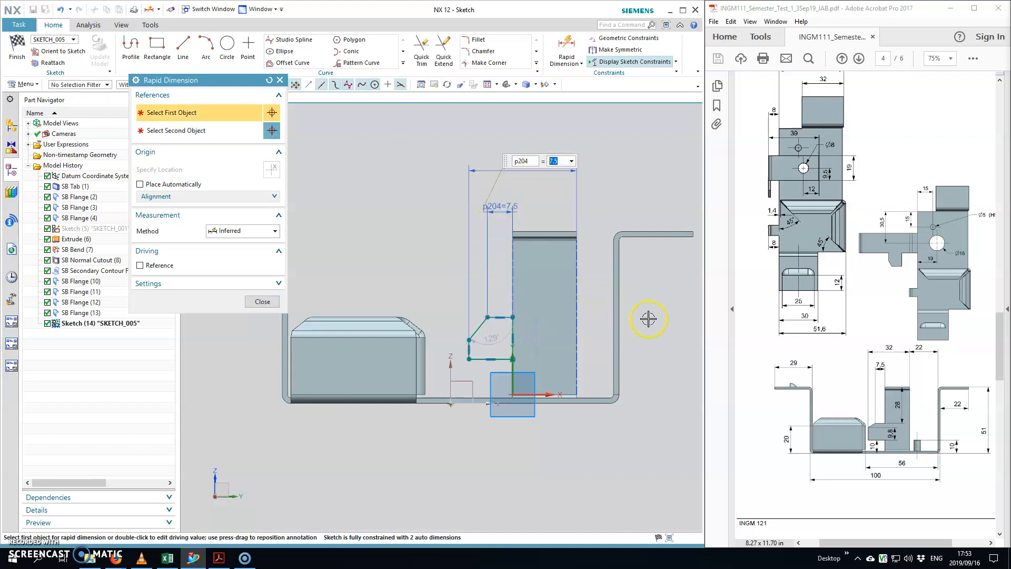
# Dimension the profile's outer vertical line and set its length to 9.8 mm
pyautogui.click(469, 349)
pyautogui.click(446, 348)
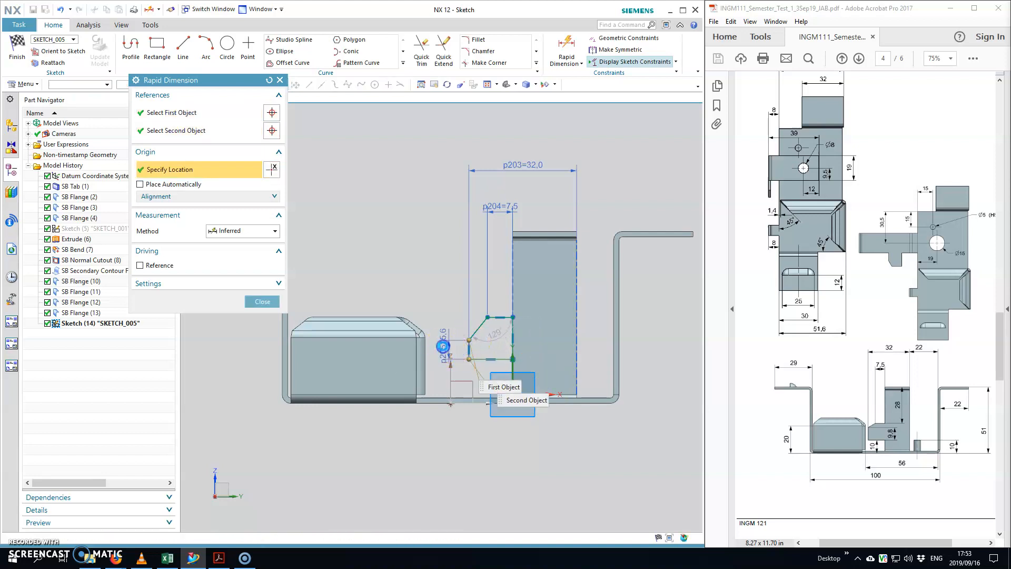
pyautogui.click(444, 347)
pyautogui.write('9.8')
pyautogui.press('Return')
# Dimension the height of the profile's lower line above the base plate's underside as 10 mm
pyautogui.click(547, 405)
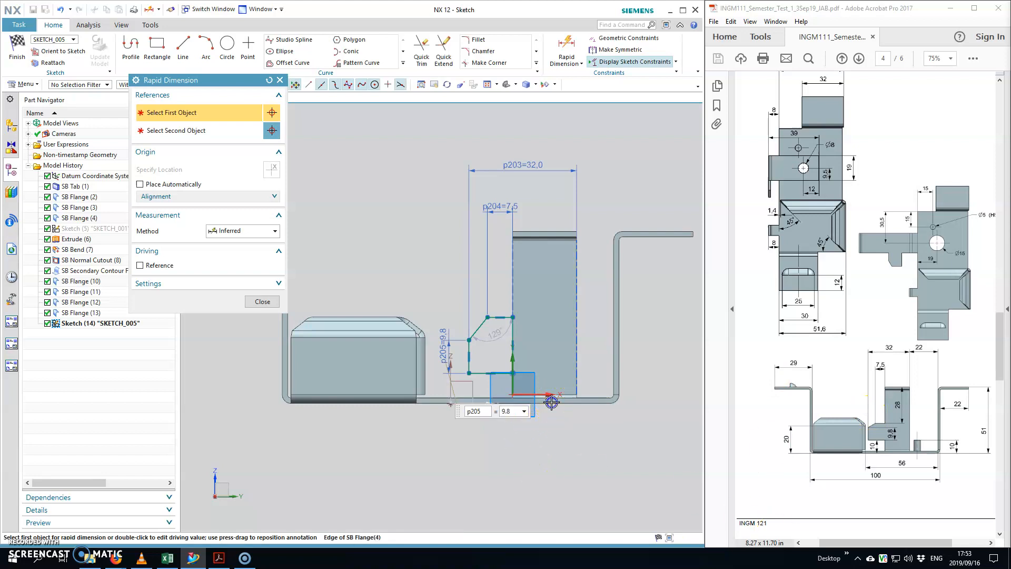
pyautogui.click(496, 401)
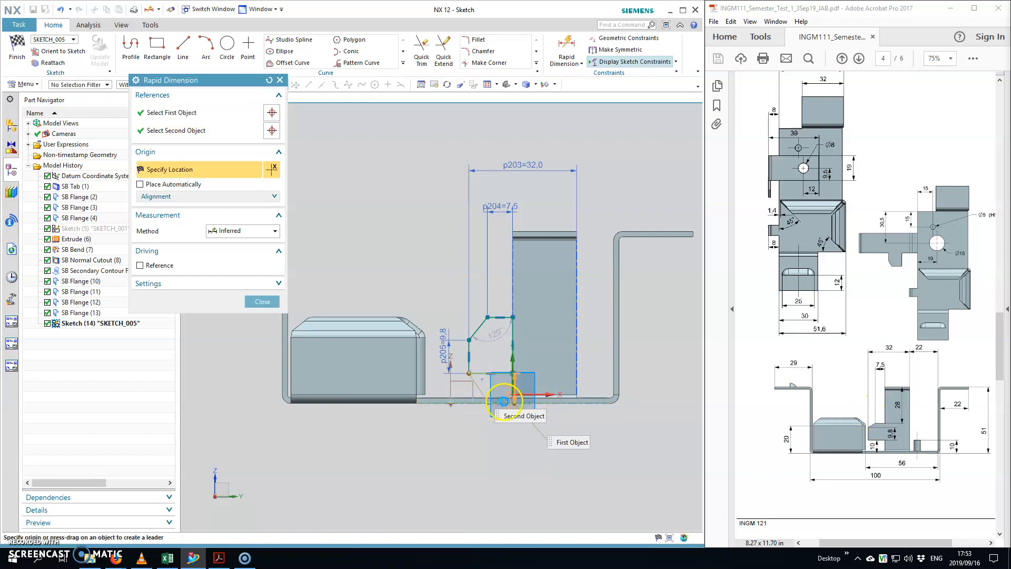
pyautogui.click(669, 391)
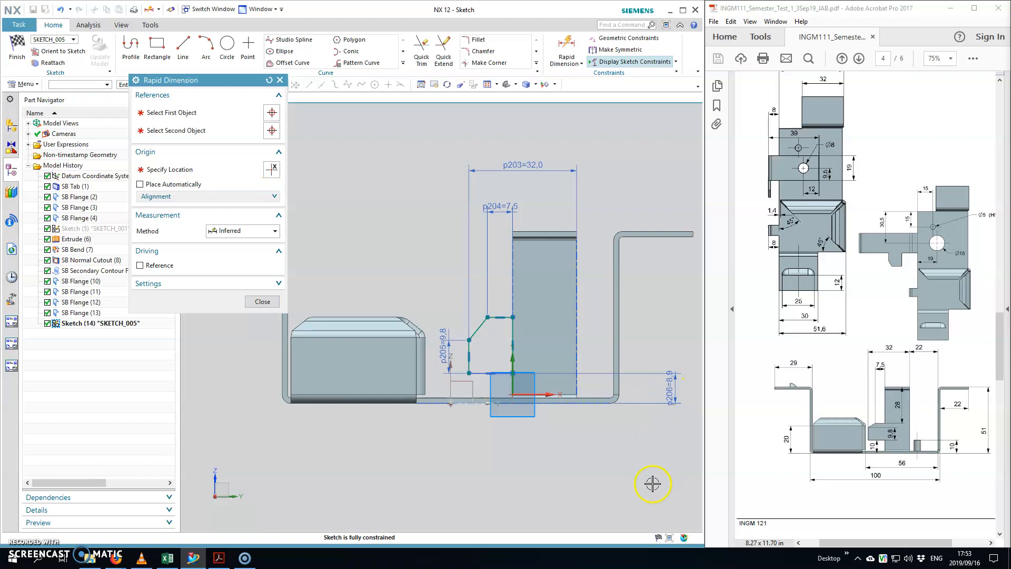
pyautogui.write('10')
pyautogui.press('Return')
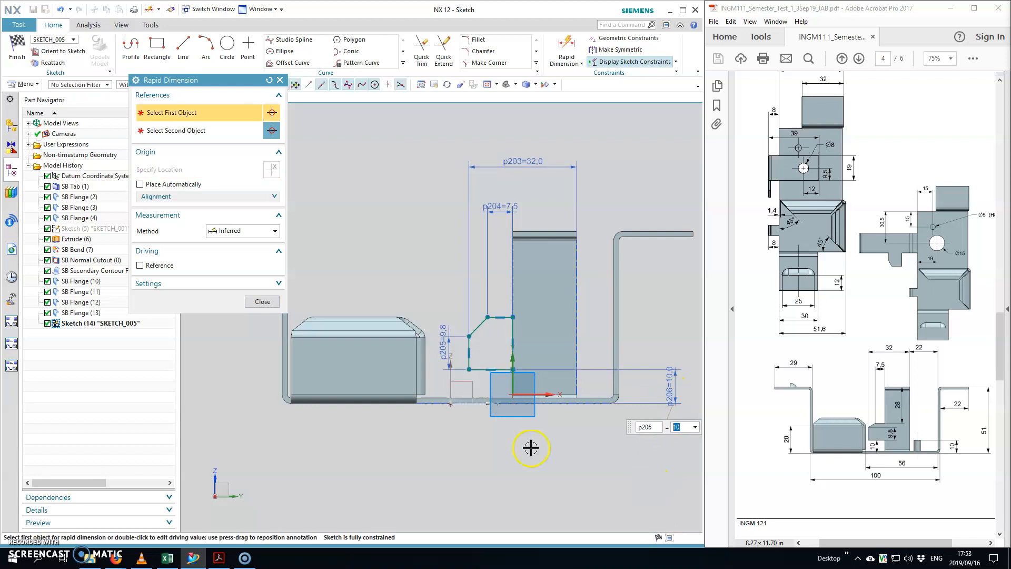
pyautogui.click(279, 306)
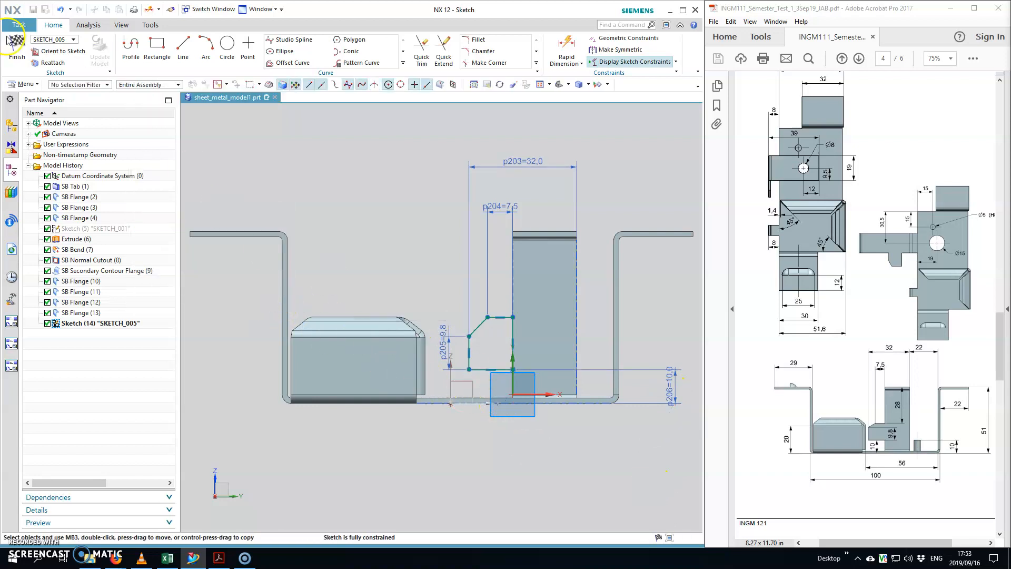
# Finish the sketch and create the secondary tab on the narrow upright flange from the profile
pyautogui.click(17, 50)
pyautogui.moveTo(477, 288)
pyautogui.mouseDown(button='middle')
pyautogui.moveTo(522, 324)
pyautogui.moveTo(269, 268)
pyautogui.mouseUp(button='middle')
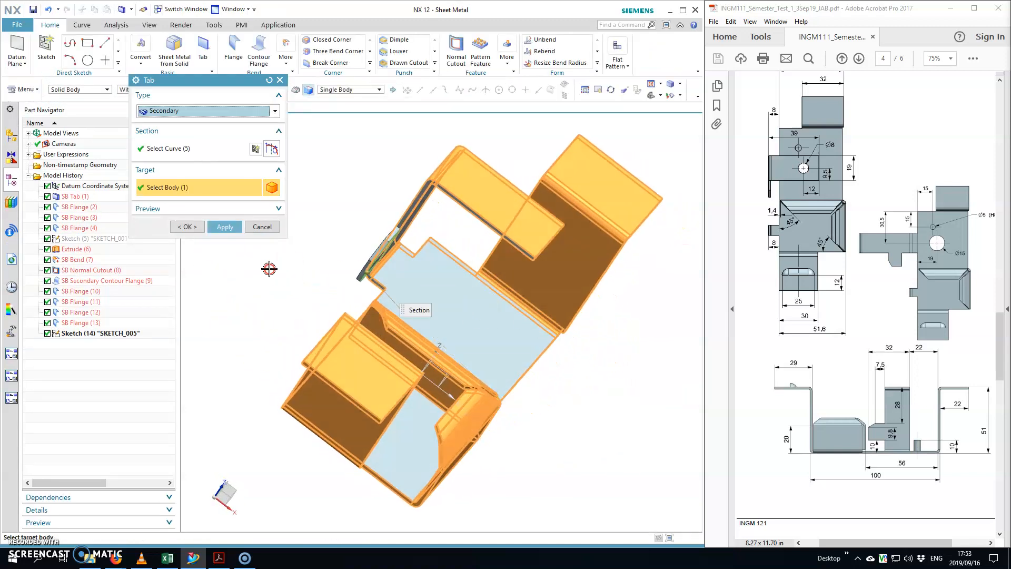
pyautogui.click(228, 228)
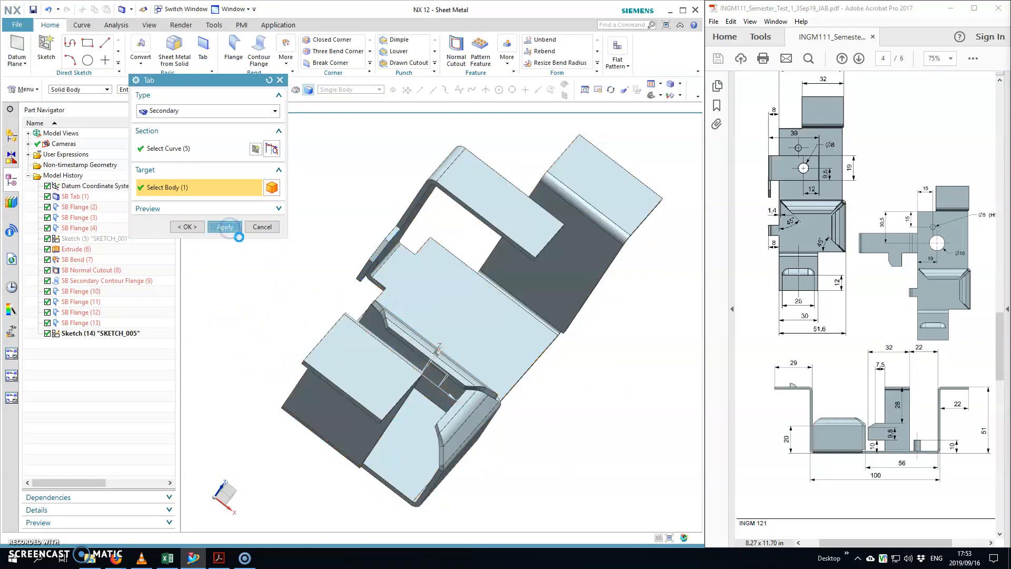
pyautogui.moveTo(454, 235); pyautogui.dragTo(311, 153, button='middle')
pyautogui.click(280, 80)
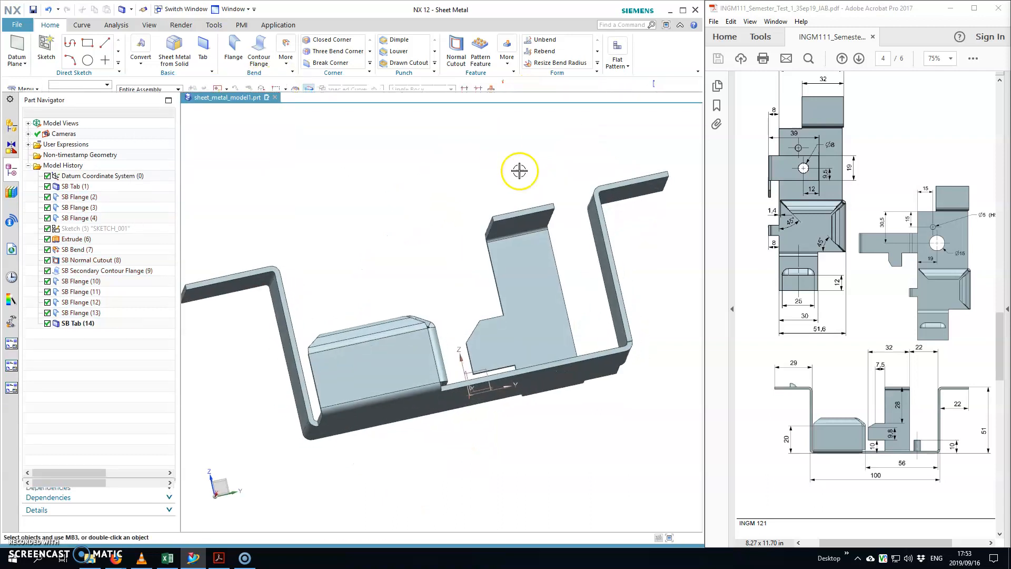
# Reopen the side tab's section sketch for editing
pyautogui.moveTo(520, 218); pyautogui.dragTo(459, 189, button='middle')
pyautogui.press('F8')
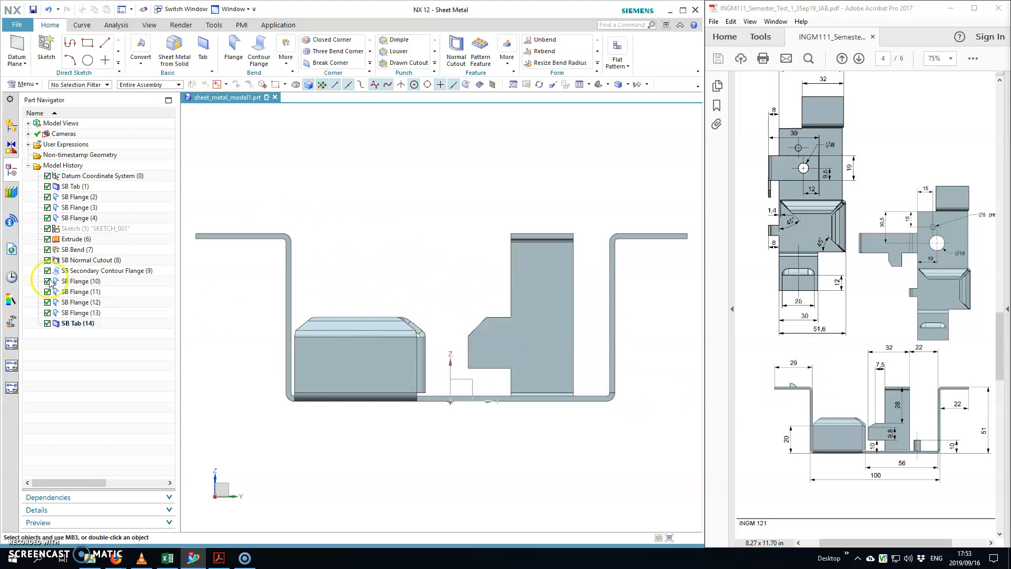
pyautogui.doubleClick(73, 322)
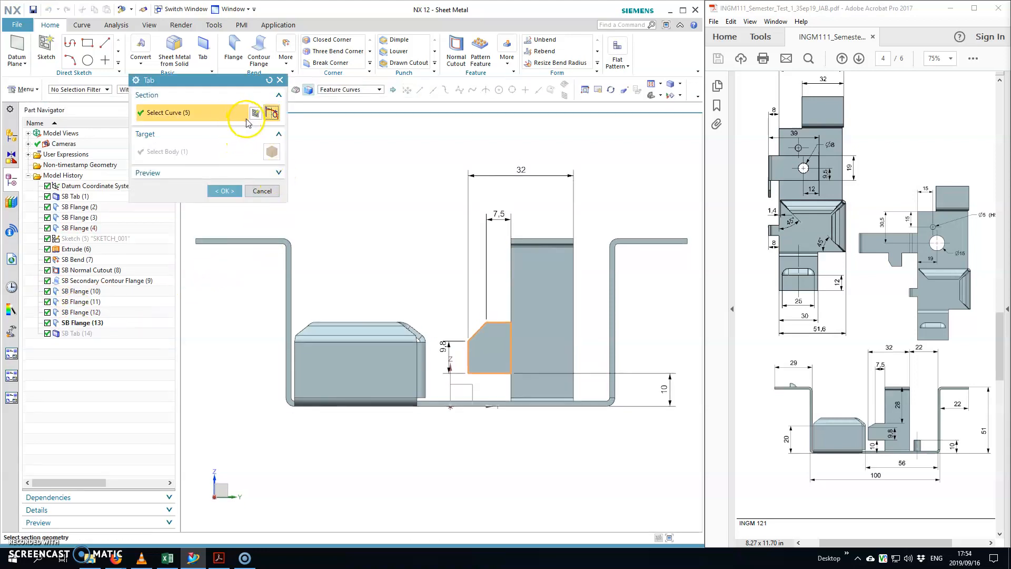
pyautogui.click(254, 113)
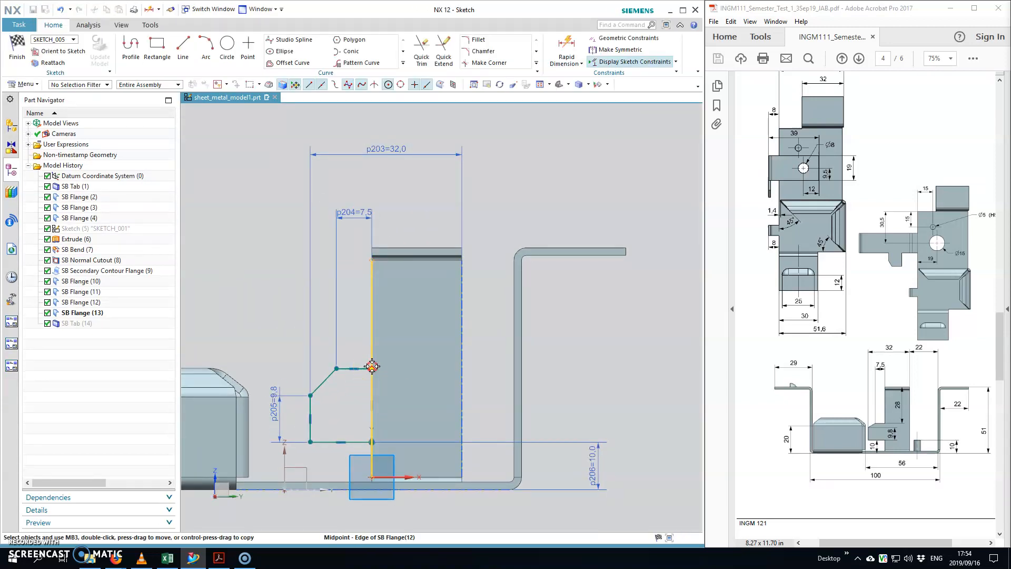
pyautogui.rightClick(371, 367)
pyautogui.click(396, 373)
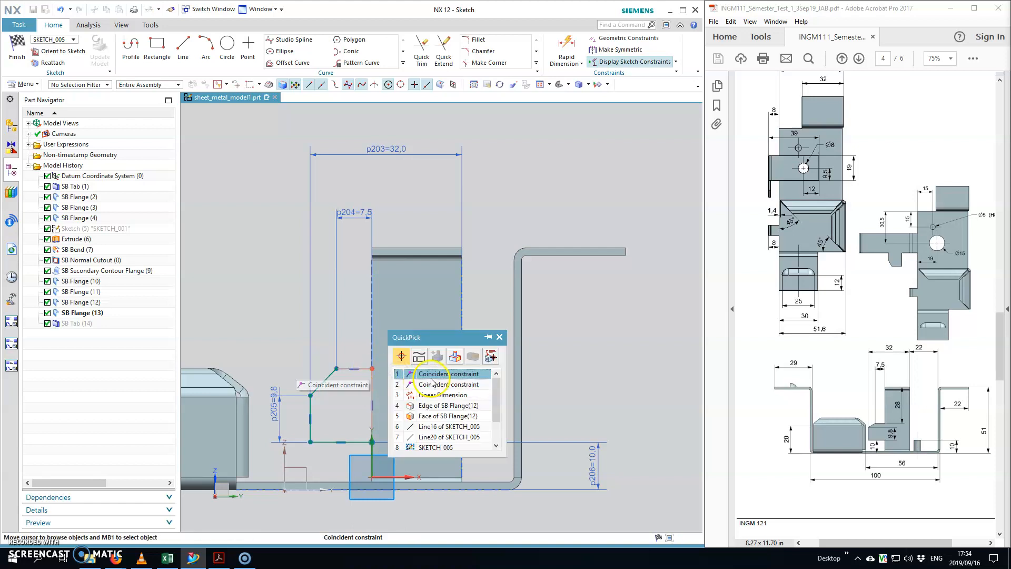
pyautogui.click(432, 395)
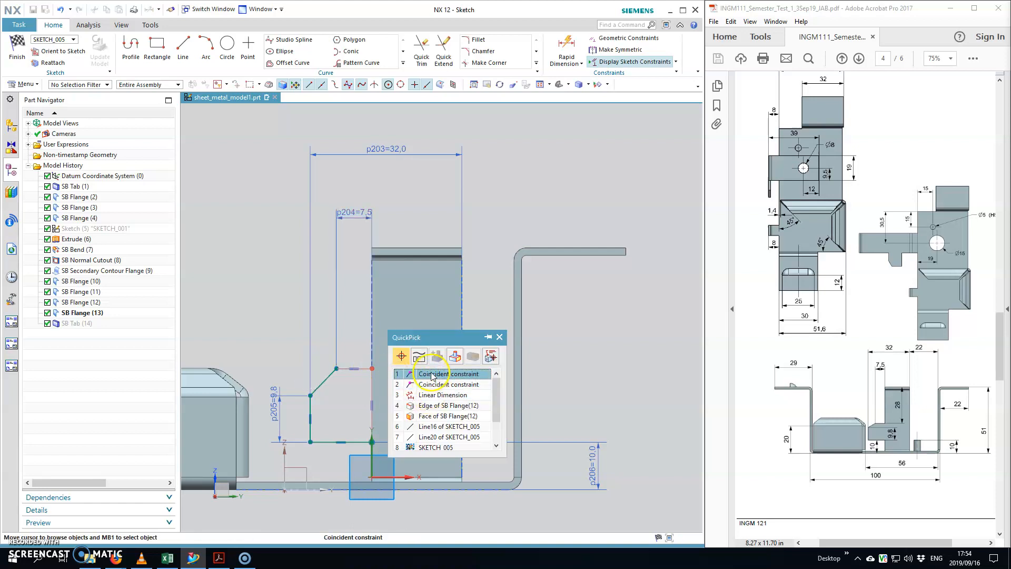
pyautogui.press('Escape')
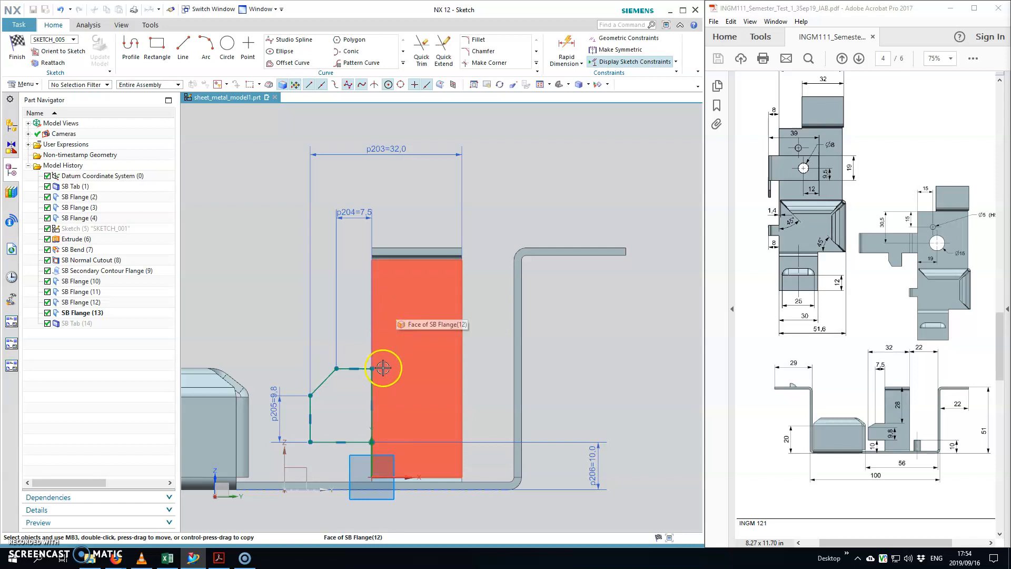
# Dimension the vertical distance from the profile's upper inner corner to the upright's top edge and set it to 28 mm
pyautogui.click(563, 53)
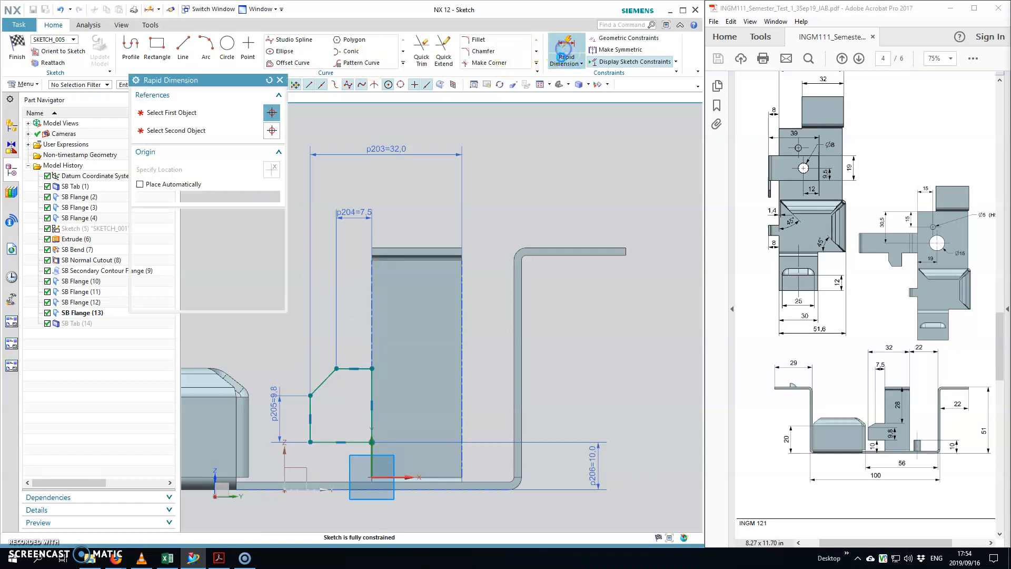
pyautogui.click(371, 370)
pyautogui.click(418, 246)
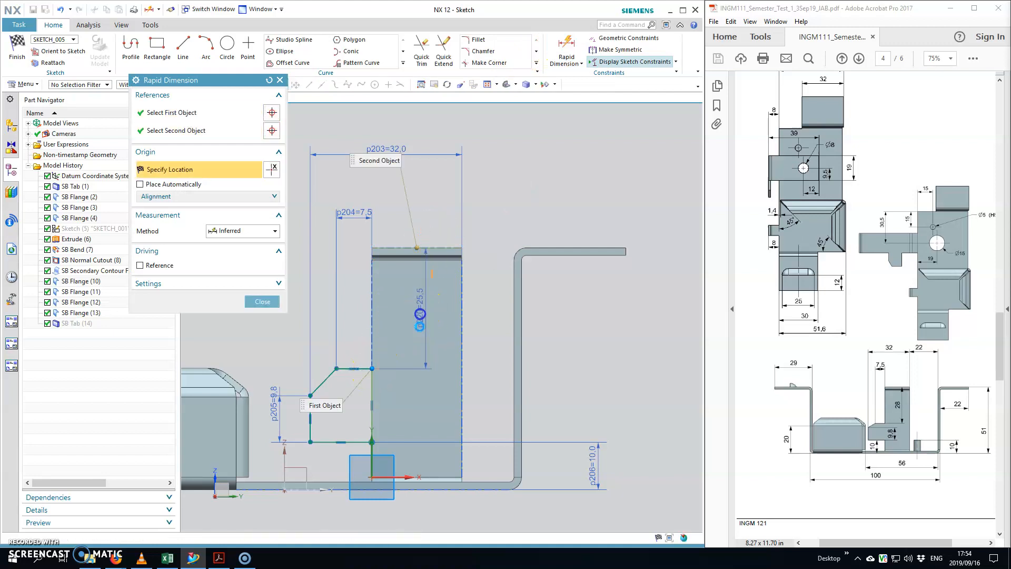
pyautogui.click(403, 365)
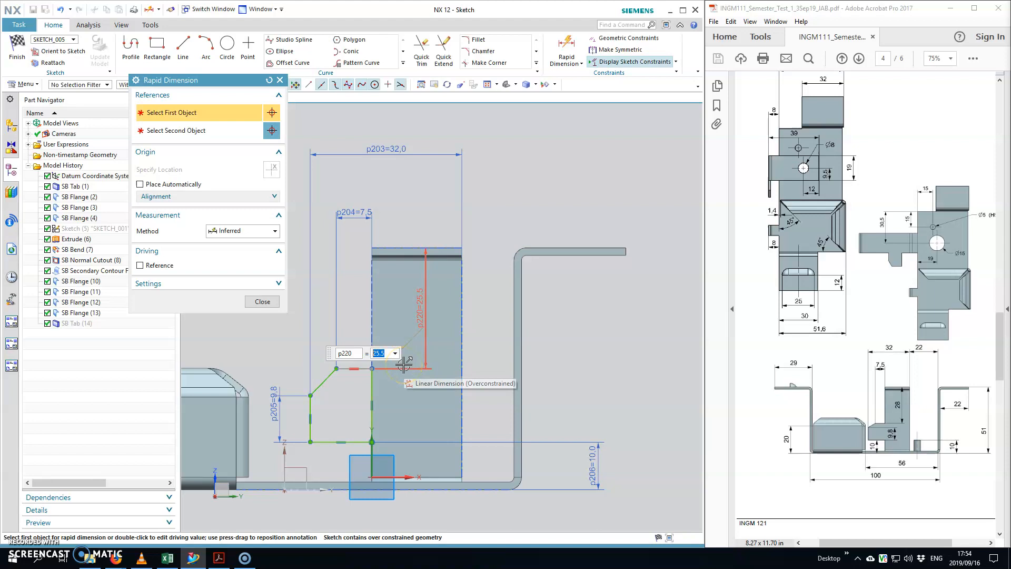
pyautogui.write('28')
pyautogui.press('Return')
pyautogui.click(263, 303)
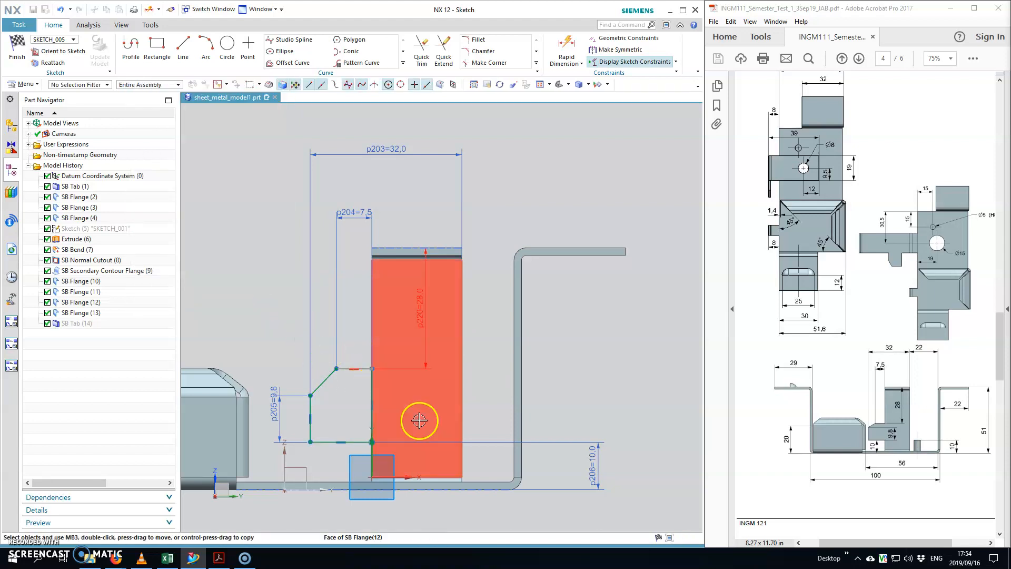
pyautogui.rightClick(372, 370)
pyautogui.click(384, 378)
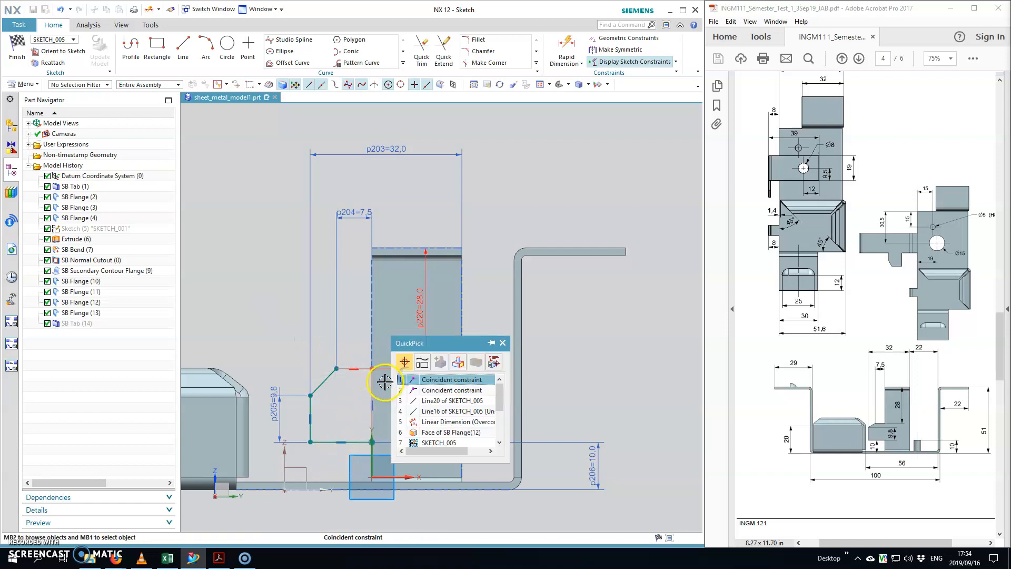
pyautogui.scroll(-2, 424, 416)
pyautogui.scroll(2, 429, 421)
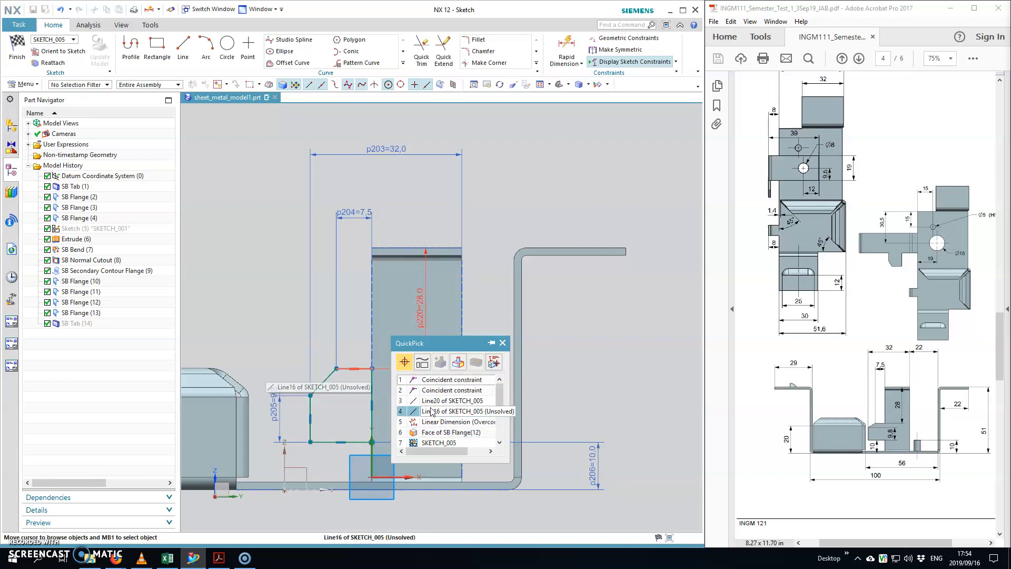
pyautogui.click(431, 403)
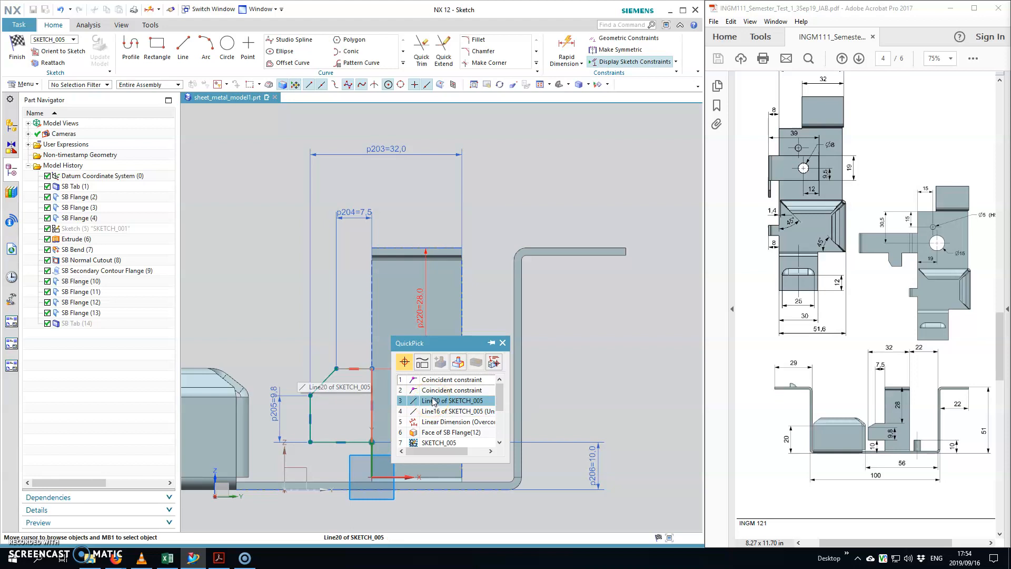
pyautogui.click(432, 402)
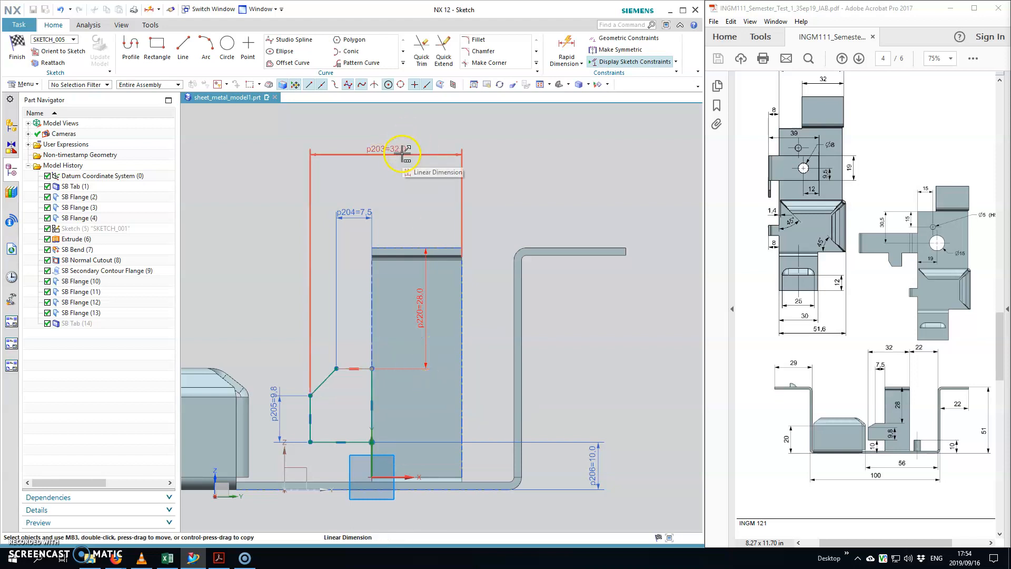
# Convert the 32 mm horizontal dimension to a reference dimension and suppress further display of the conversion notice
pyautogui.rightClick(403, 154)
pyautogui.press('Escape')
pyautogui.rightClick(403, 154)
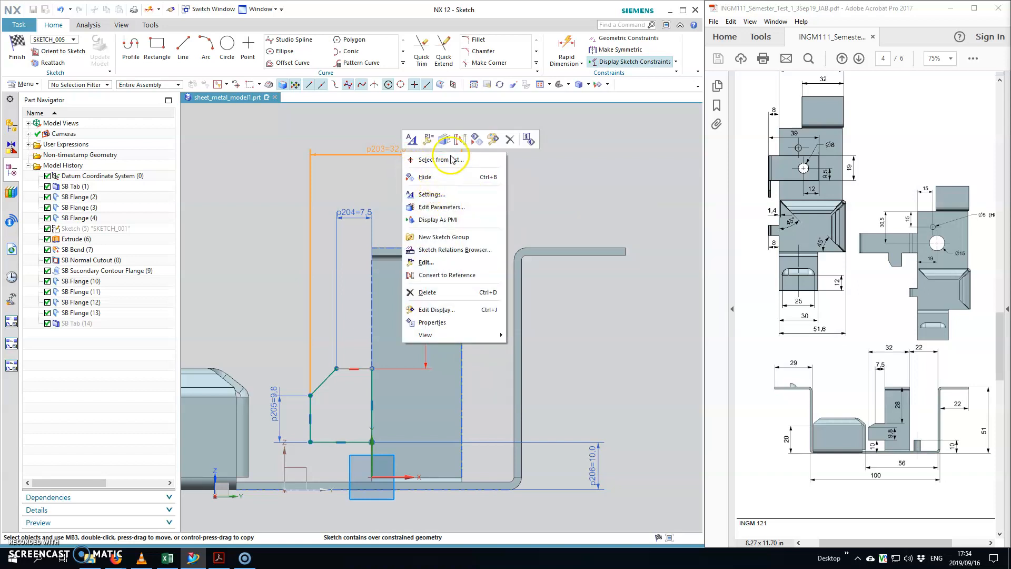
pyautogui.click(460, 139)
pyautogui.click(238, 284)
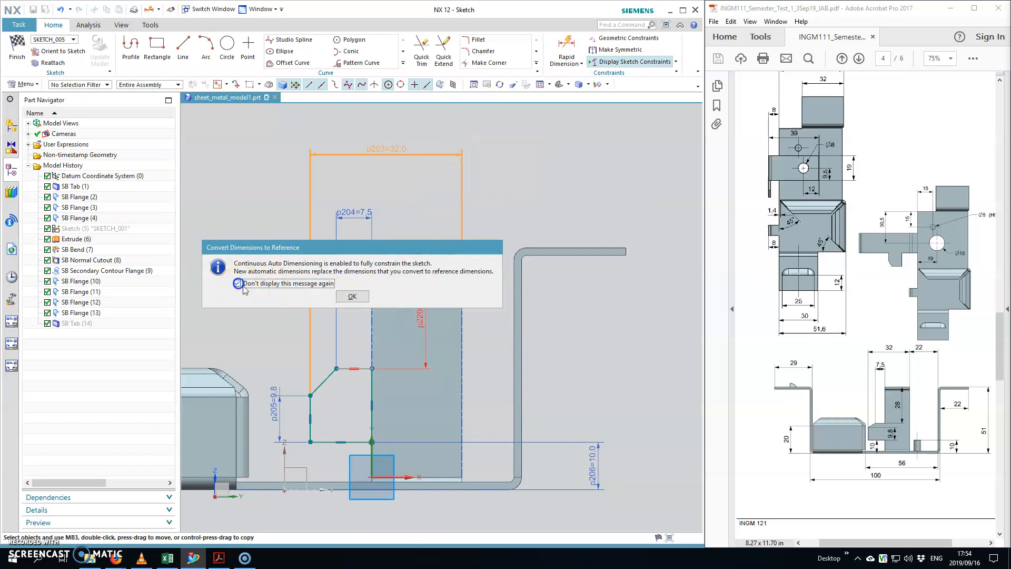
pyautogui.click(354, 298)
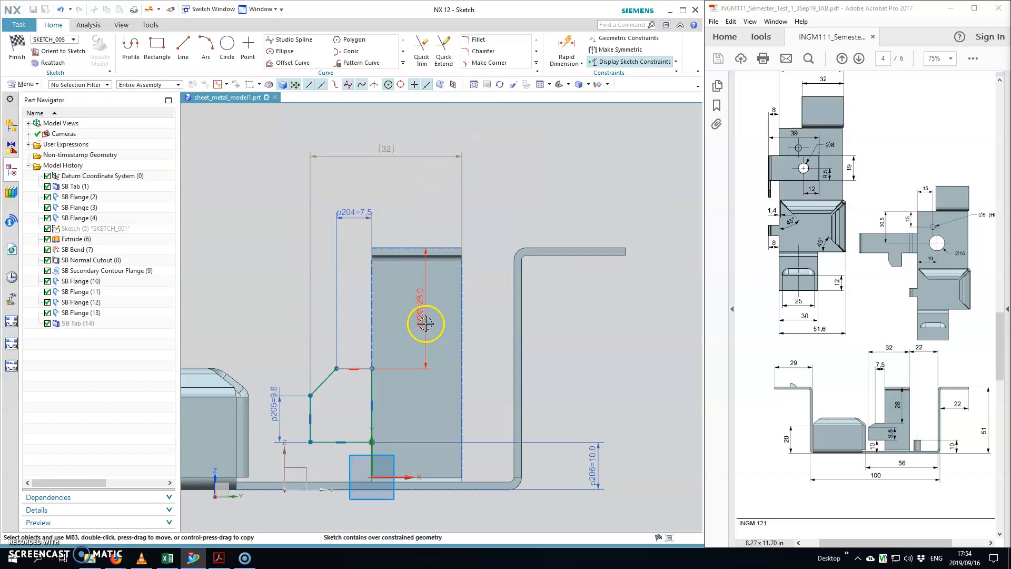
# Remove the coincident constraint at the lower inner corner of the side tab's profile
pyautogui.scroll(5, 366, 370)
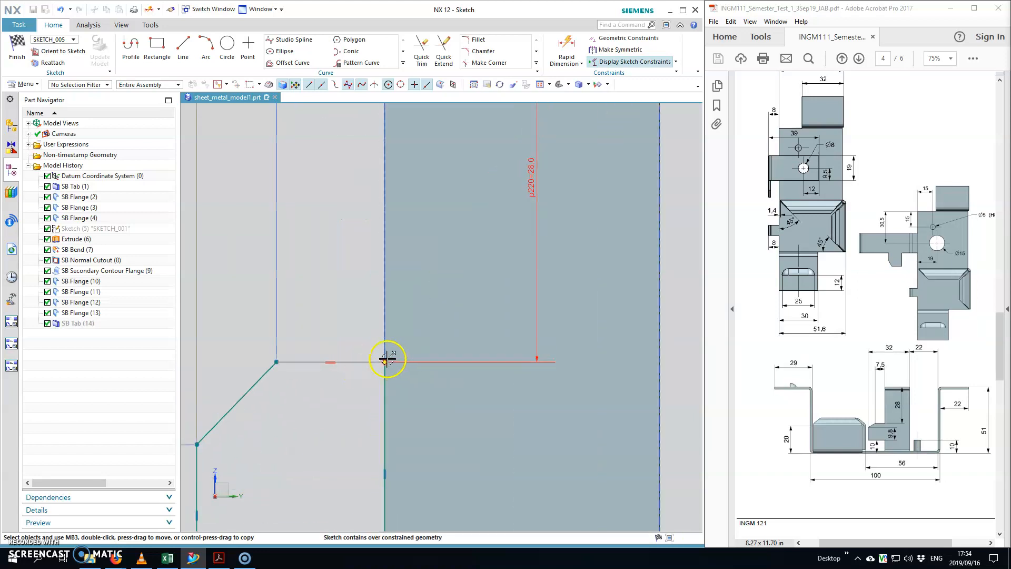
pyautogui.scroll(-4, 384, 360)
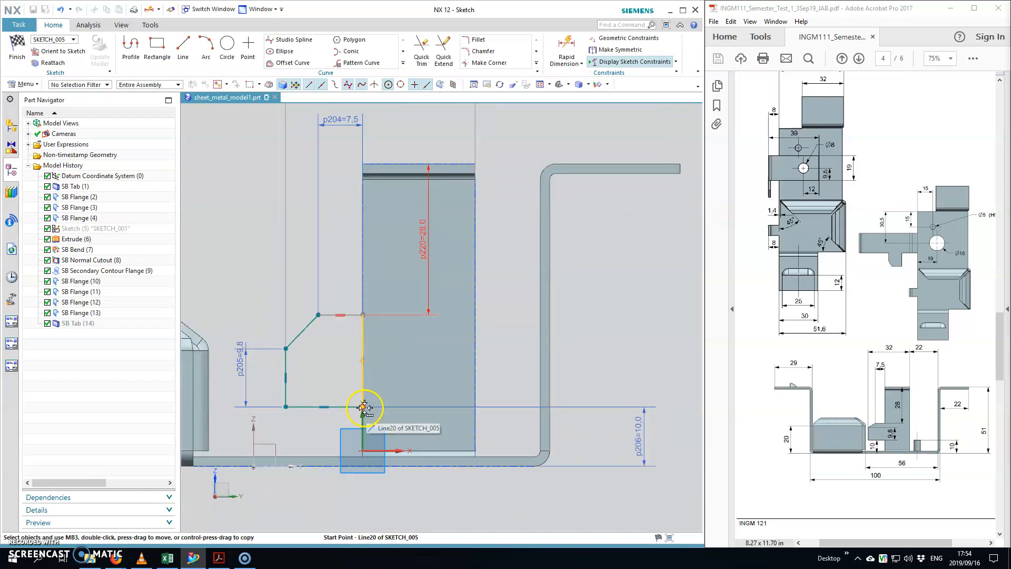
pyautogui.rightClick(365, 407)
pyautogui.click(387, 414)
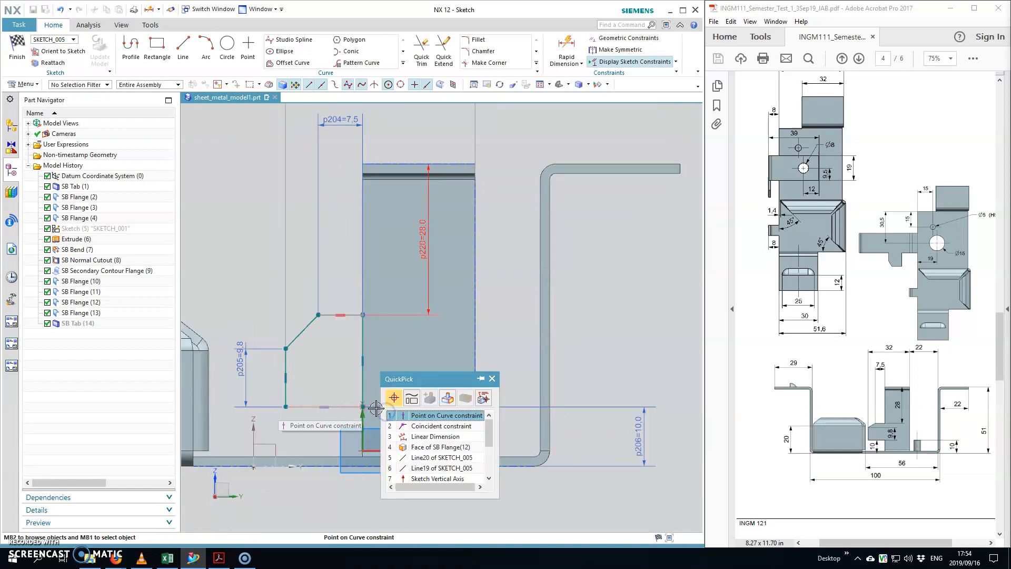
pyautogui.click(431, 427)
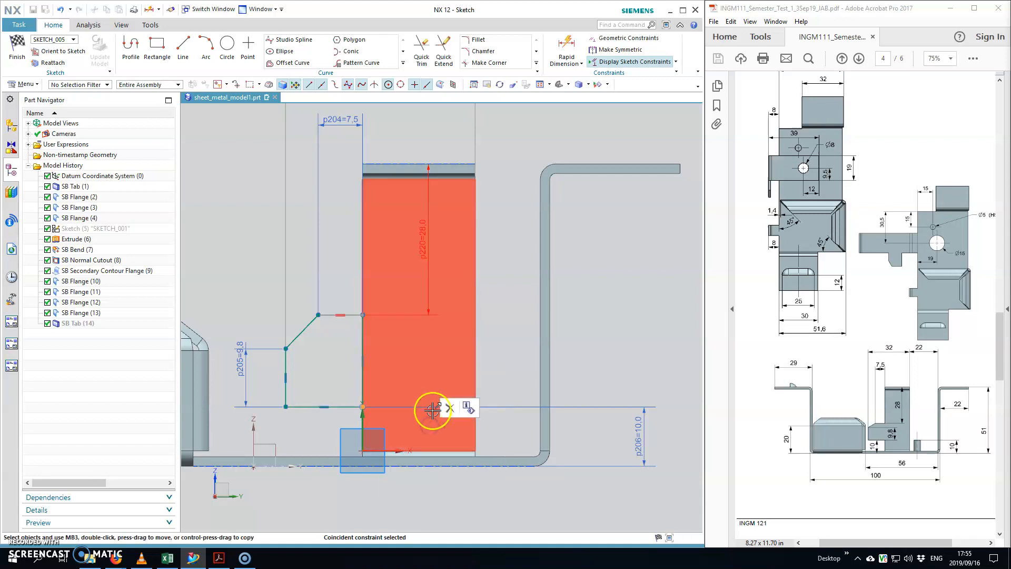
# Delete a coincident constraint at the profile's upper inner corner to resolve the over-constrained 28 mm dimension
pyautogui.rightClick(363, 315)
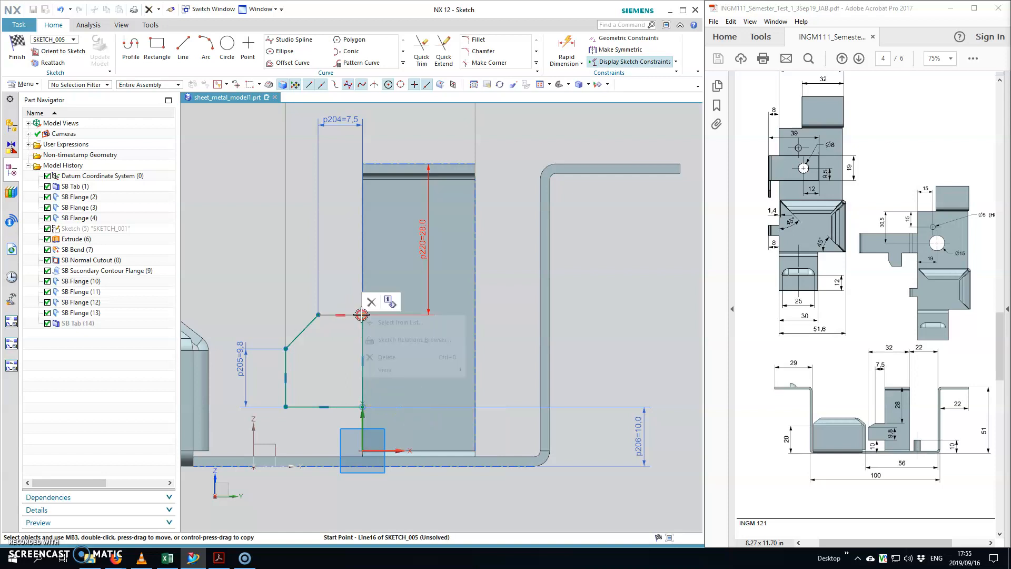
pyautogui.click(399, 322)
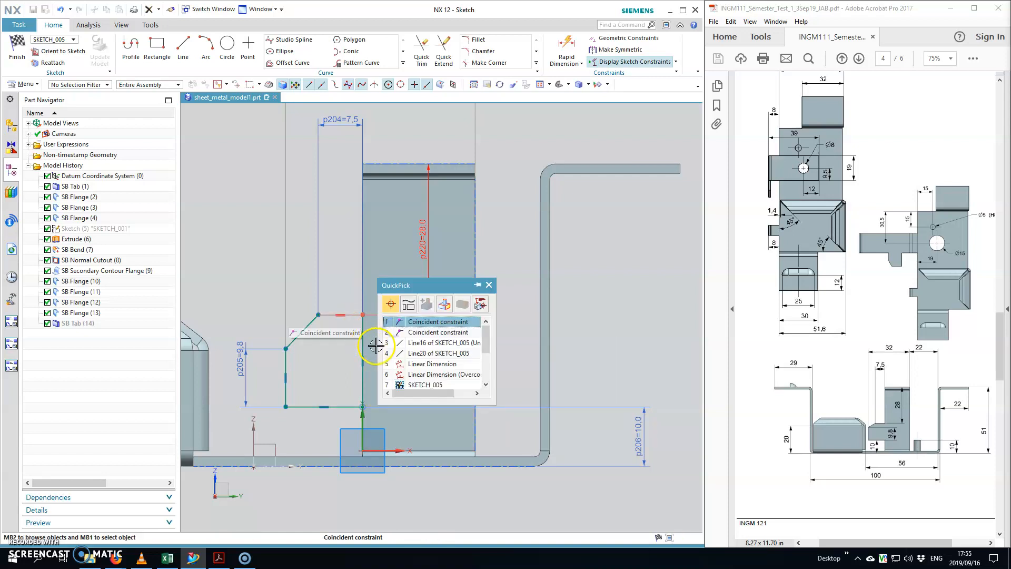
pyautogui.click(415, 327)
pyautogui.press('Delete')
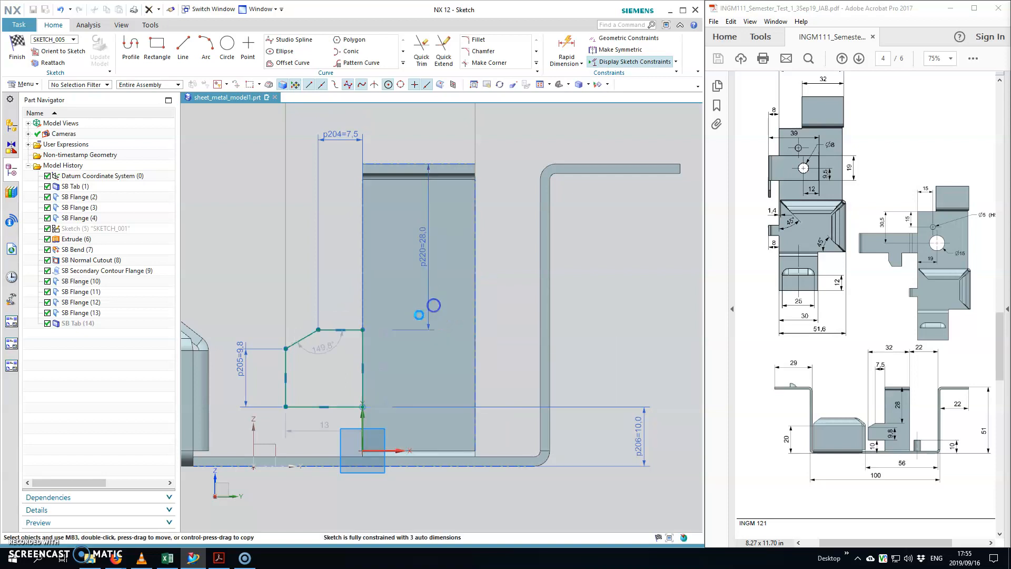
# Convert the 32 mm horizontal reference dimension back to a driving dimension
pyautogui.click(346, 339)
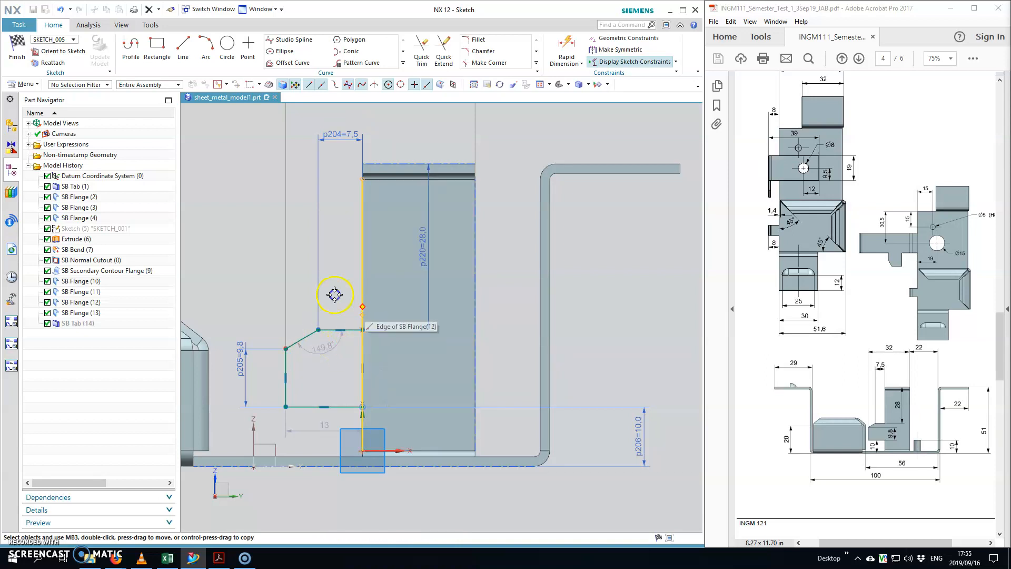
pyautogui.scroll(-2, 403, 266)
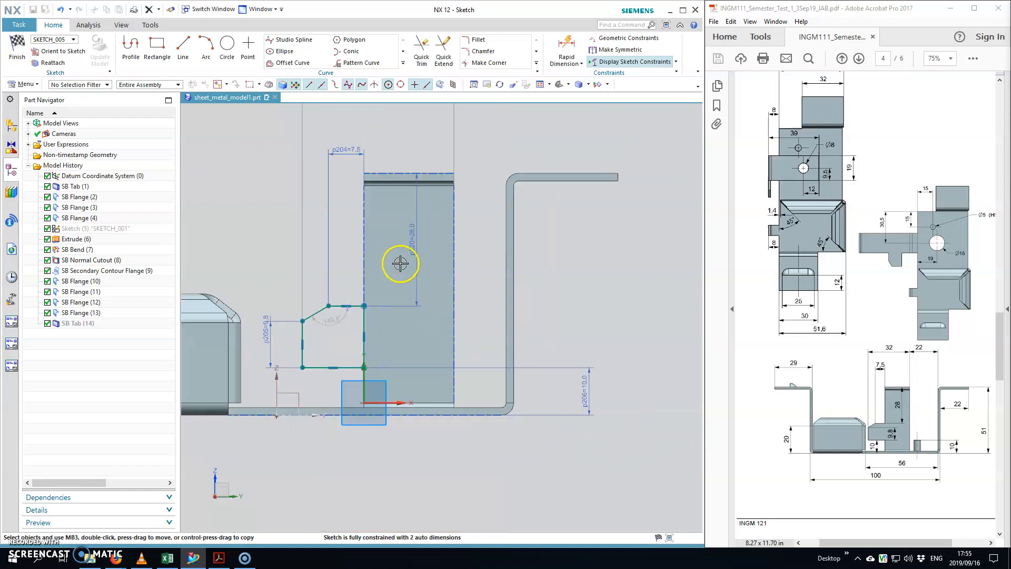
pyautogui.doubleClick(388, 117)
pyautogui.press('Escape')
pyautogui.doubleClick(362, 122)
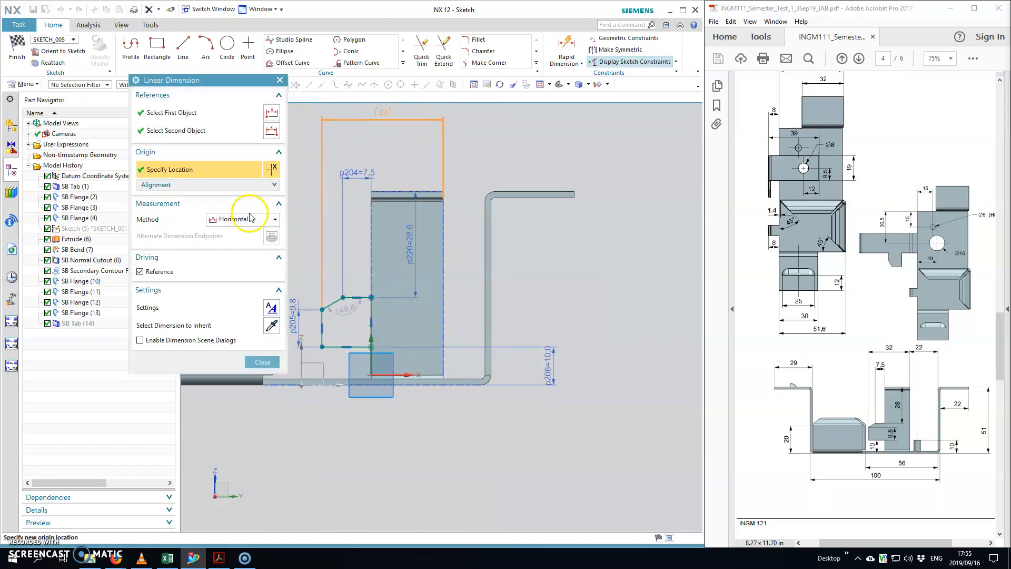
pyautogui.click(140, 272)
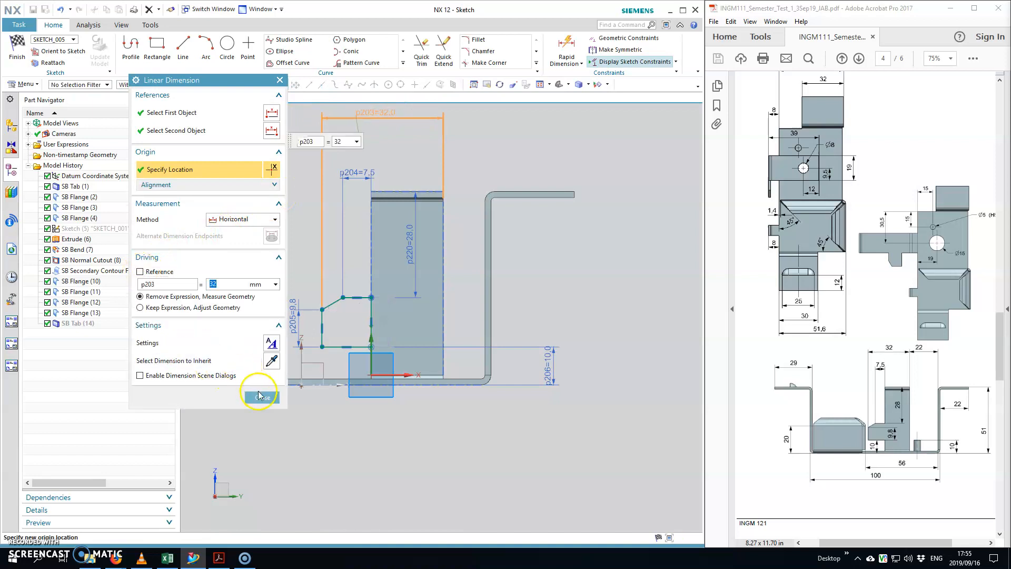
pyautogui.click(260, 396)
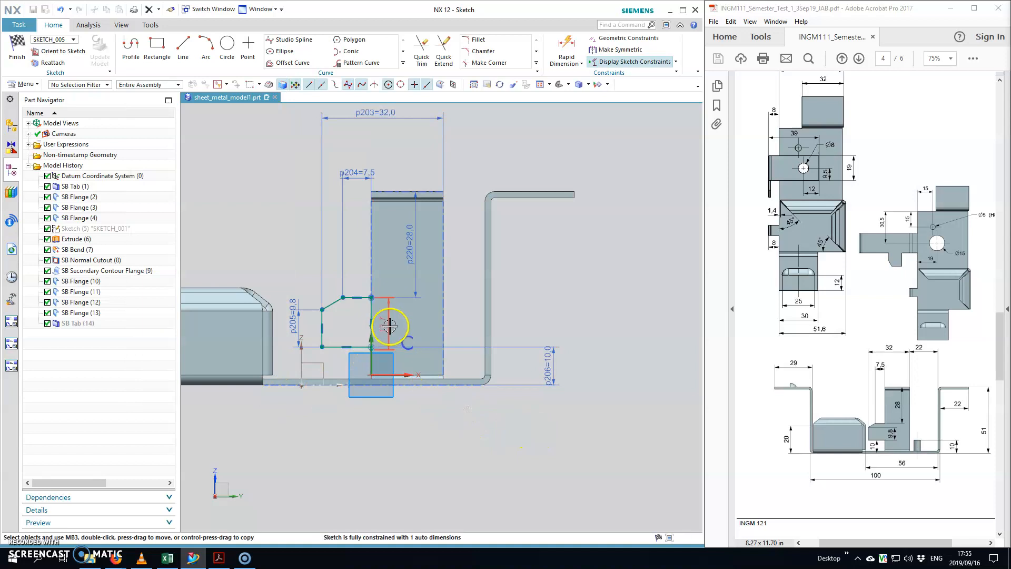
# Make the line endpoints at the profile's lower inner corner coincident
pyautogui.moveTo(336, 313); pyautogui.dragTo(324, 306)
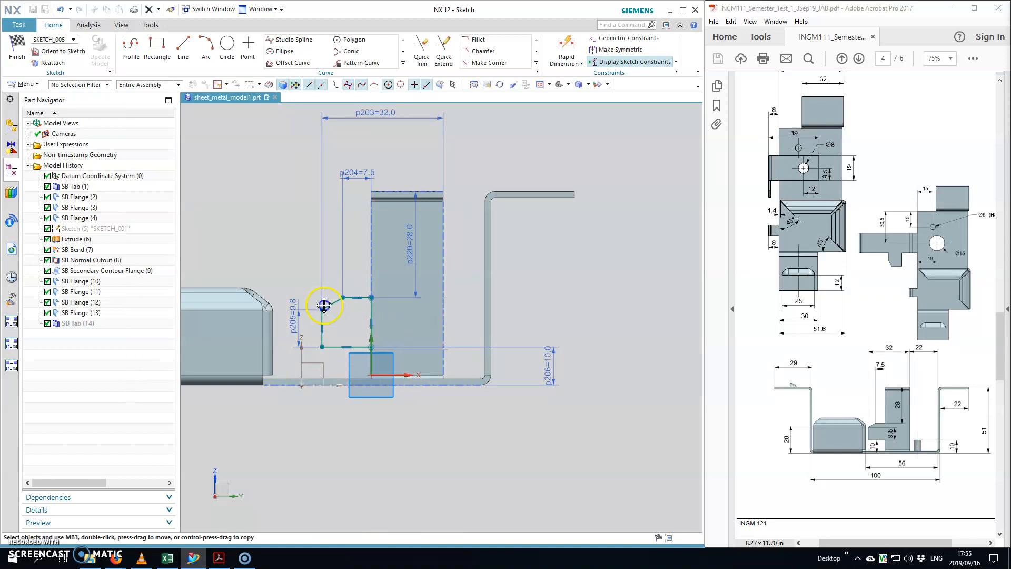
pyautogui.scroll(3, 443, 381)
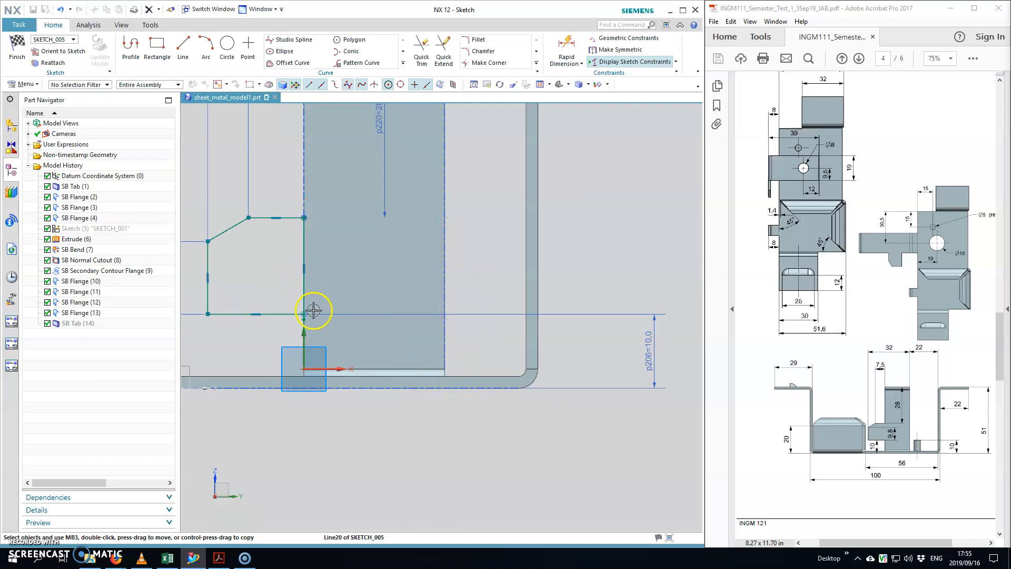
pyautogui.scroll(3, 313, 311)
pyautogui.click(290, 305)
pyautogui.click(311, 286)
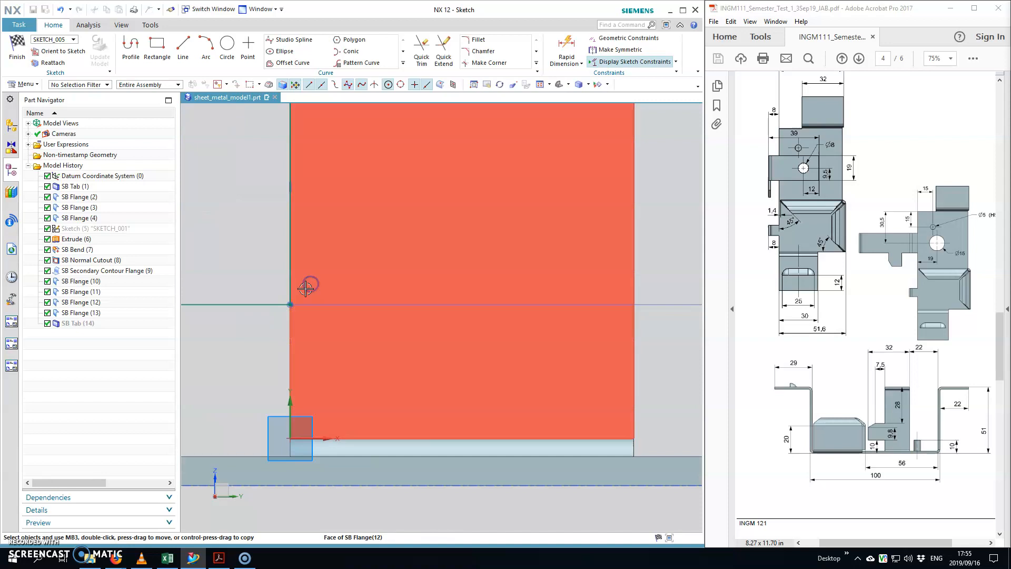
pyautogui.scroll(-3, 332, 320)
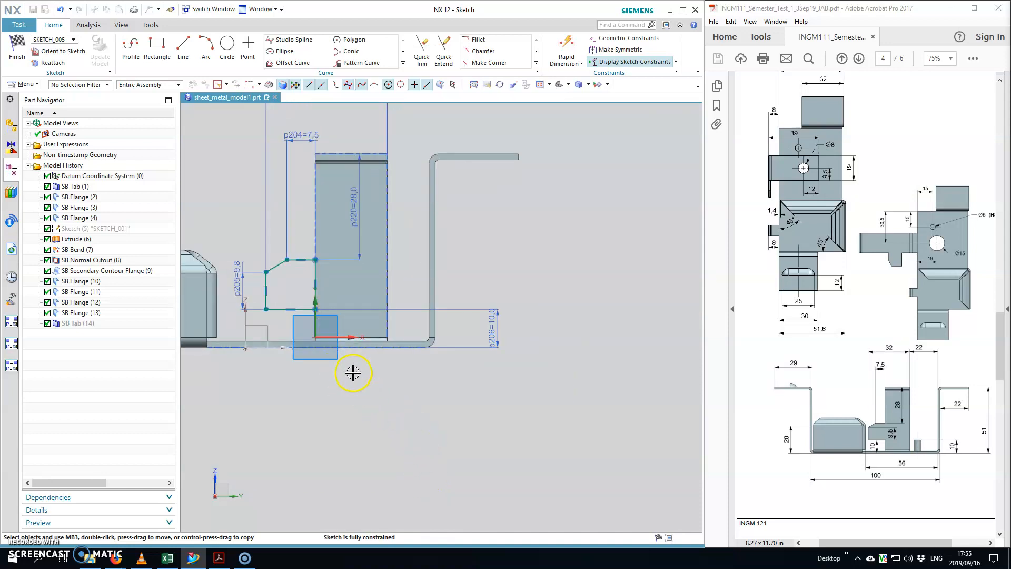
# Finish the sketch and accept the side tab with its updated profile
pyautogui.scroll(-1, 353, 372)
pyautogui.click(17, 50)
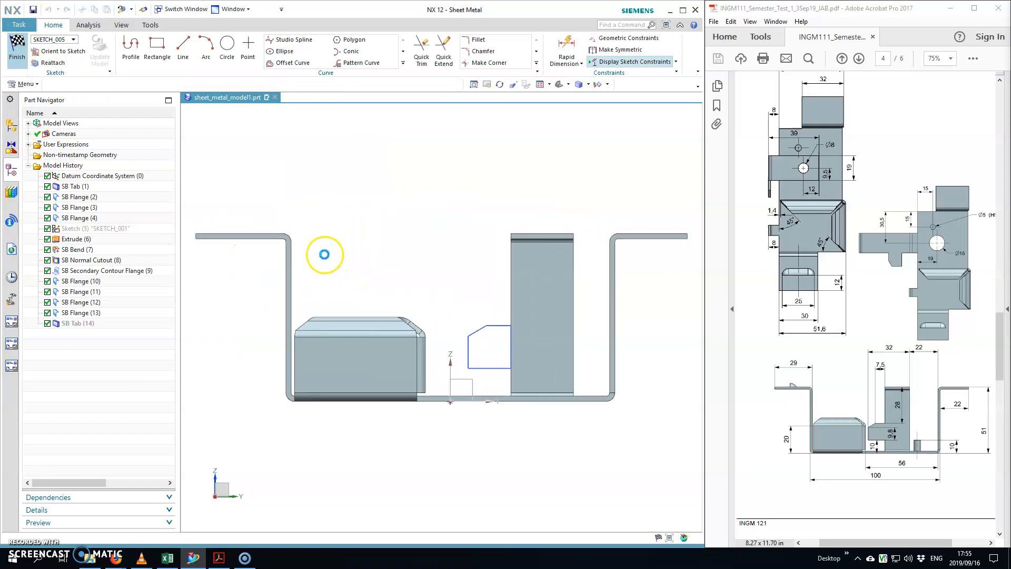
pyautogui.click(221, 191)
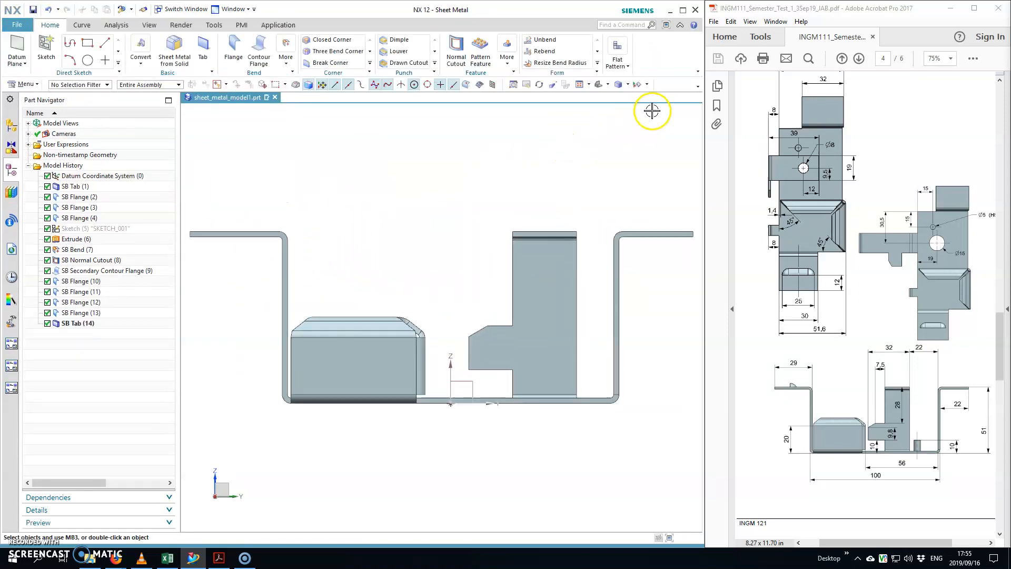
# Start a flange on the base's open long edge with the From End width option, measured from the edge's end beside the outer upright flange
pyautogui.click(598, 85)
pyautogui.click(923, 254)
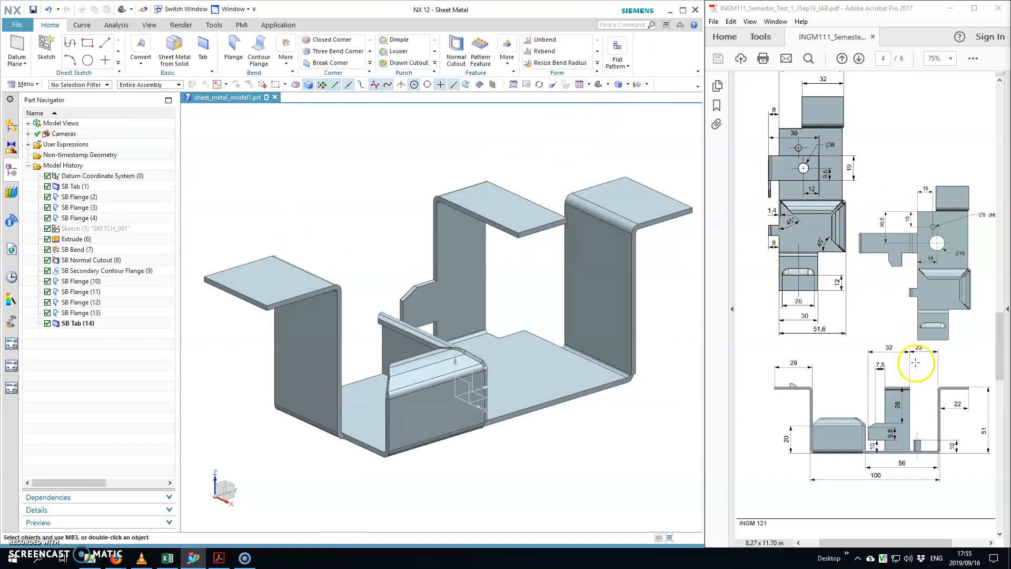
pyautogui.scroll(-10, 875, 304)
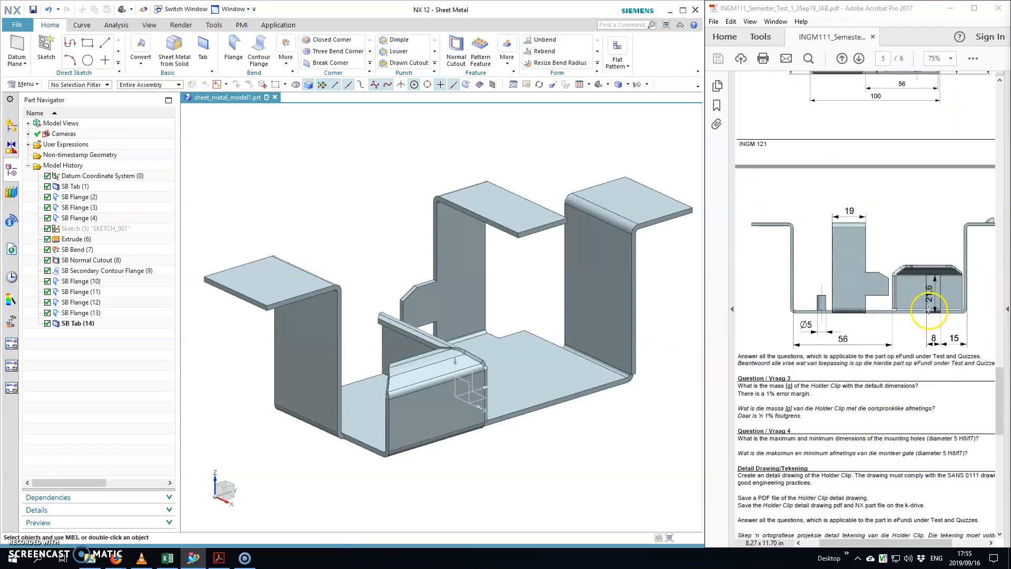
pyautogui.moveTo(303, 339); pyautogui.dragTo(359, 350, button='middle')
pyautogui.click(234, 43)
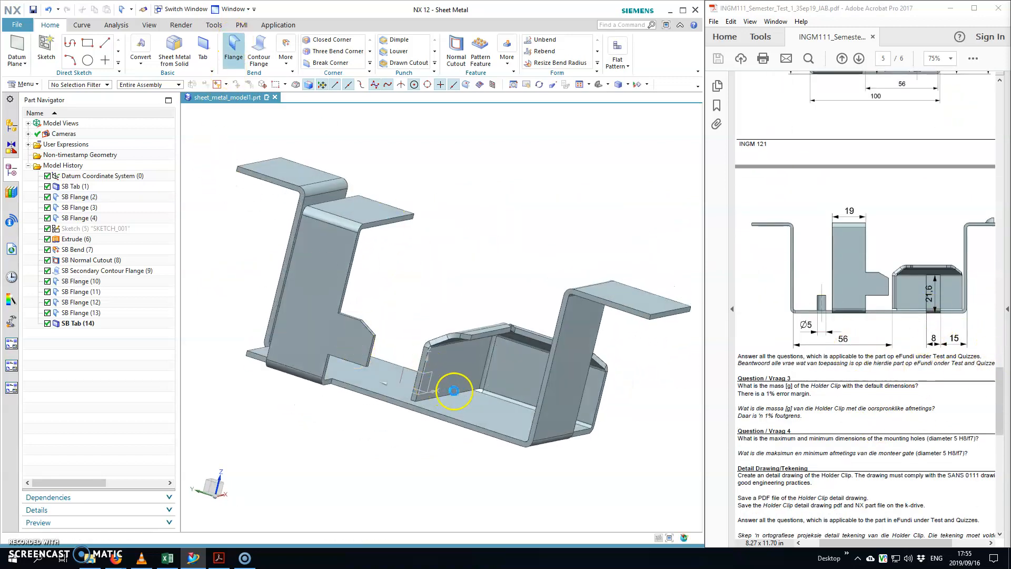
pyautogui.click(254, 129)
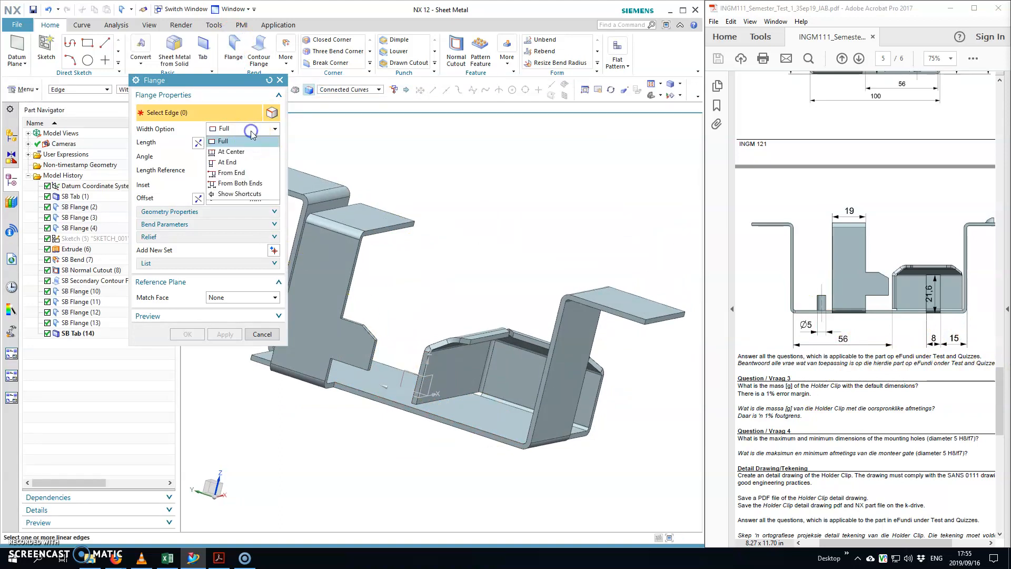
pyautogui.click(231, 172)
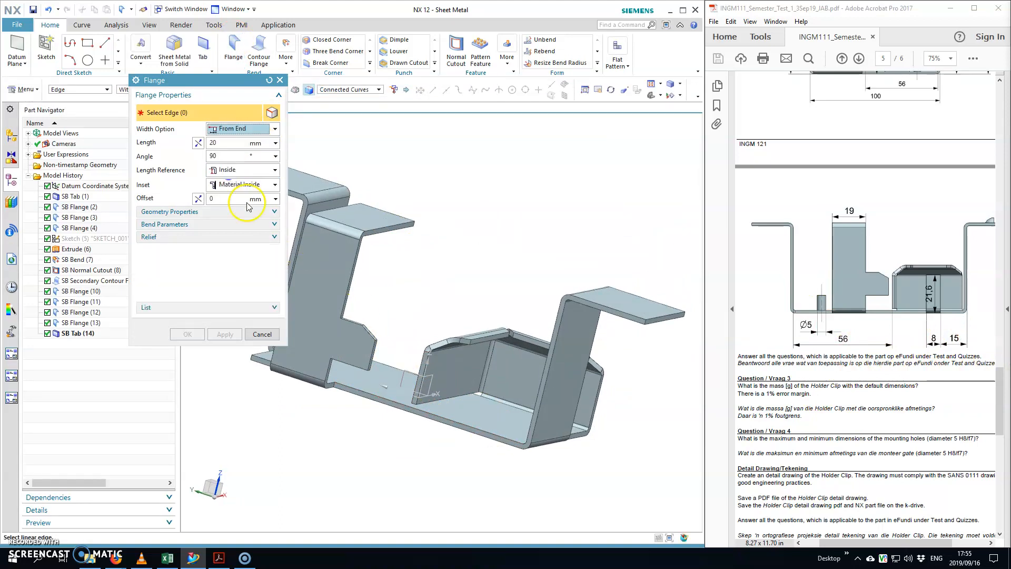
pyautogui.click(499, 436)
pyautogui.click(394, 400)
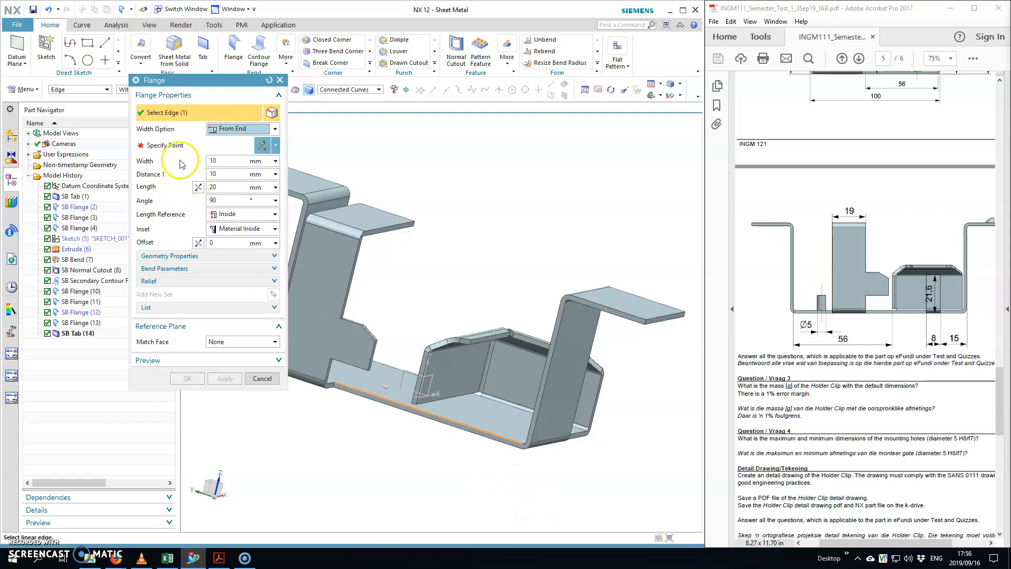
pyautogui.click(160, 145)
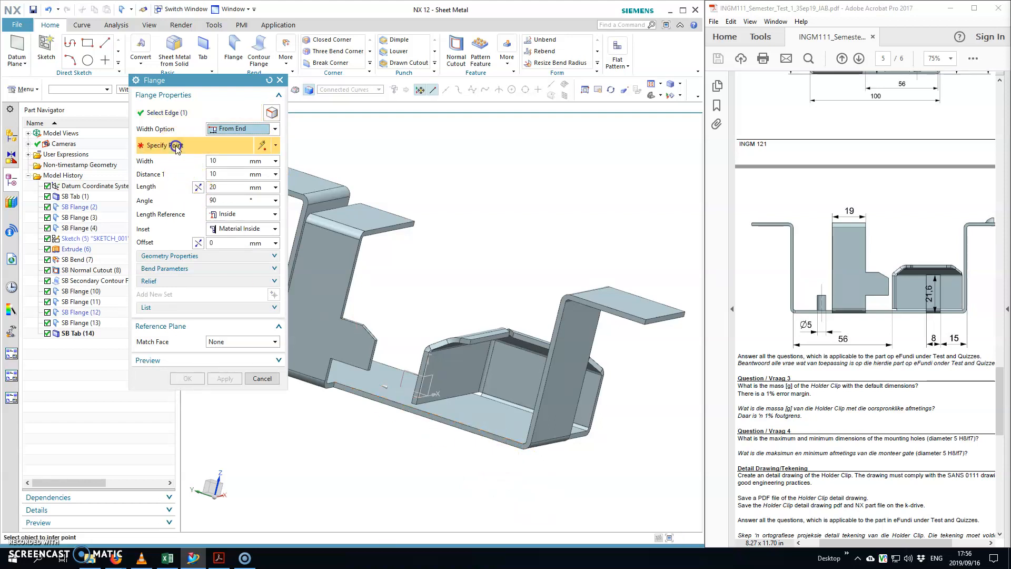
pyautogui.click(524, 436)
# Set the flange's length reference to Outside and its inset to Bend Outside
pyautogui.moveTo(508, 424); pyautogui.dragTo(448, 463, button='middle')
pyautogui.click(231, 218)
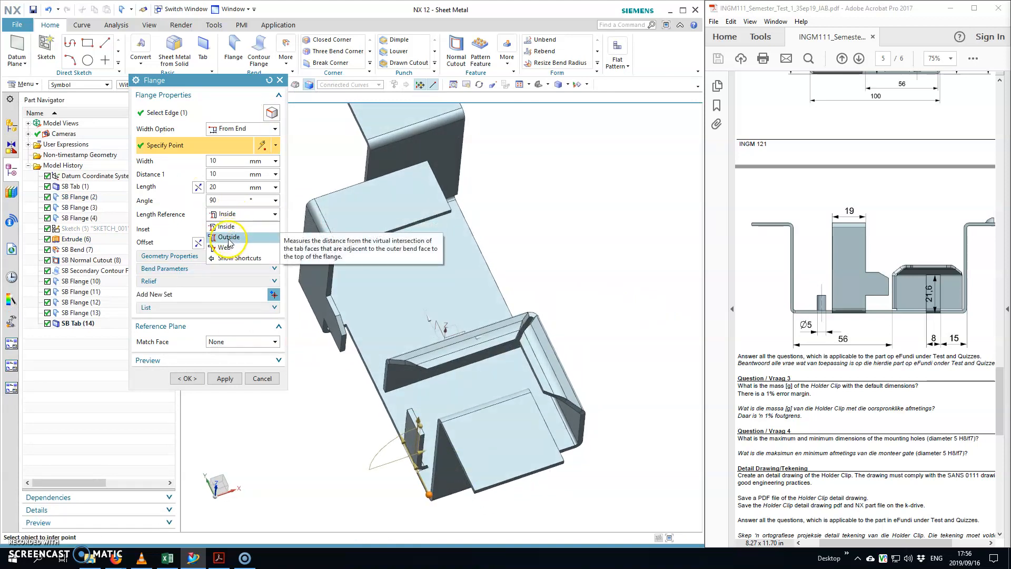
pyautogui.click(229, 237)
pyautogui.click(272, 228)
pyautogui.click(249, 263)
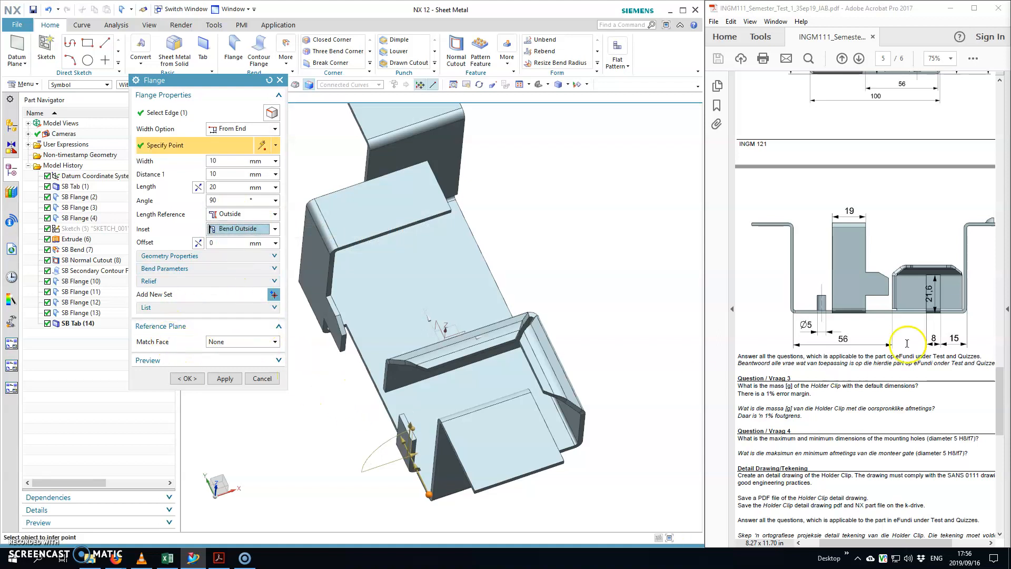
# Check the flange against the drawing's views and set its bend relief to None
pyautogui.scroll(6, 853, 261)
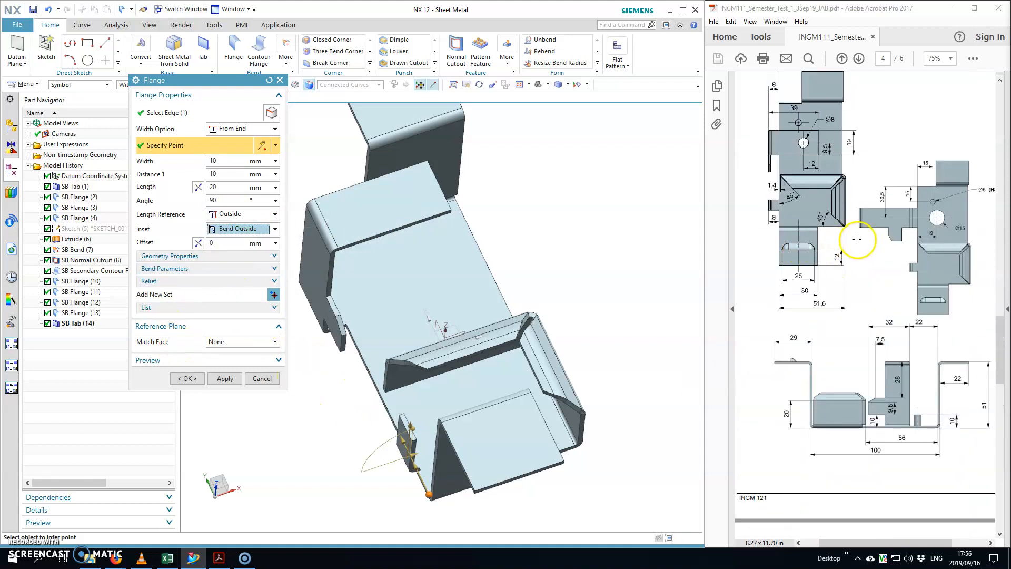
pyautogui.click(181, 285)
pyautogui.click(240, 297)
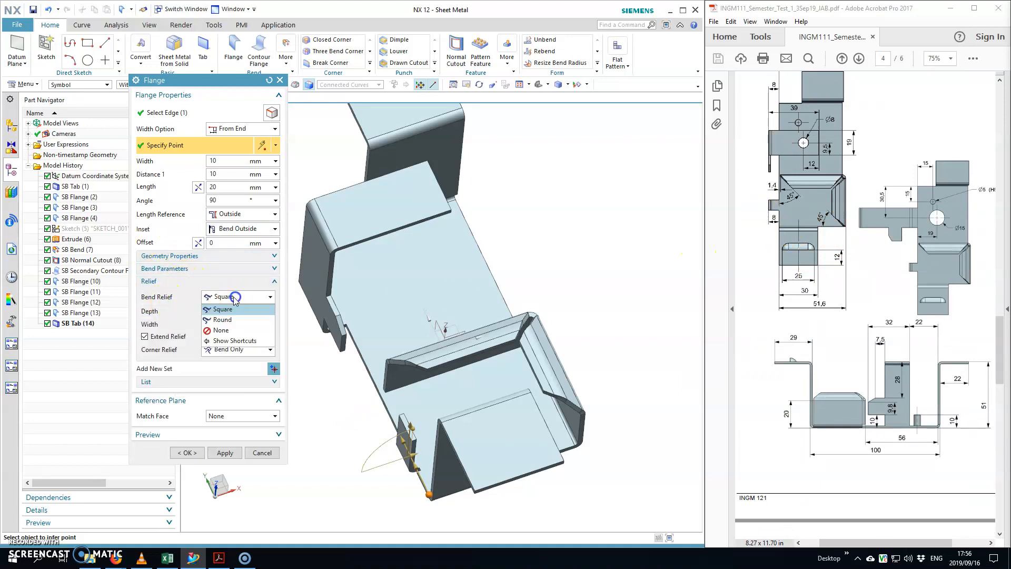
pyautogui.click(221, 330)
# Set the flange's length to 21.6 mm as given in the drawing
pyautogui.scroll(3, 413, 463)
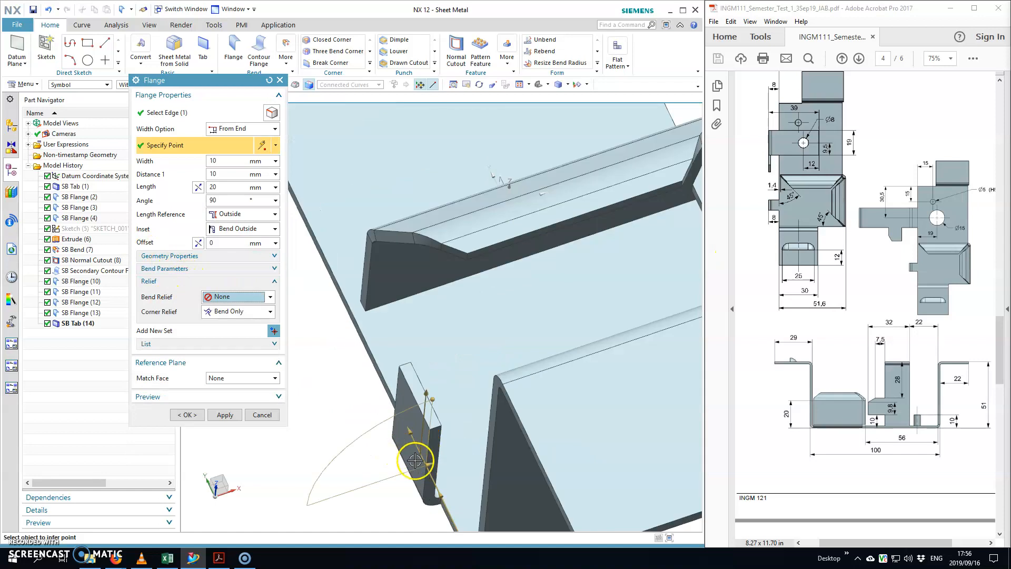
pyautogui.scroll(-2, 443, 474)
pyautogui.moveTo(448, 469); pyautogui.dragTo(547, 387, button='middle')
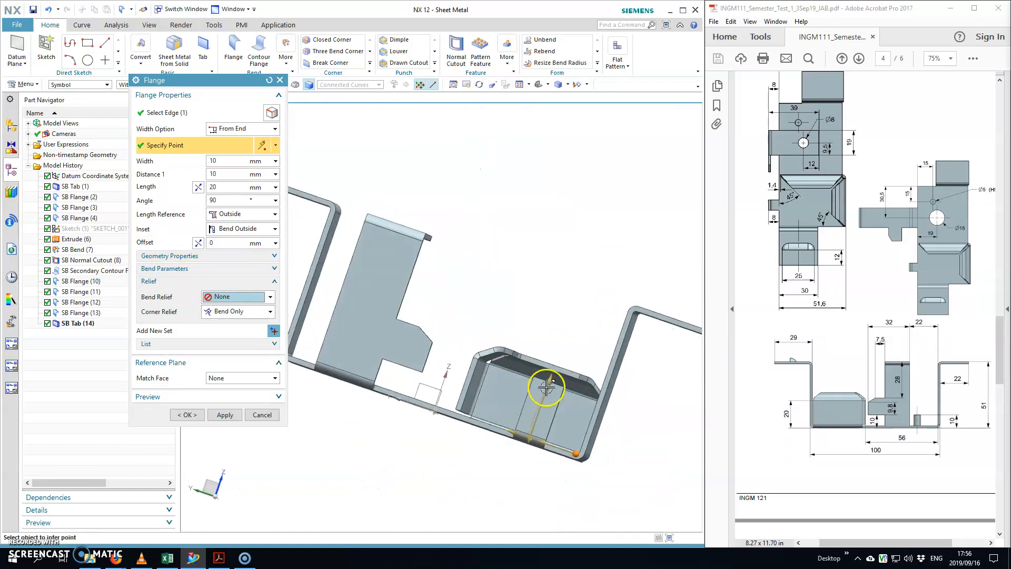
pyautogui.click(552, 379)
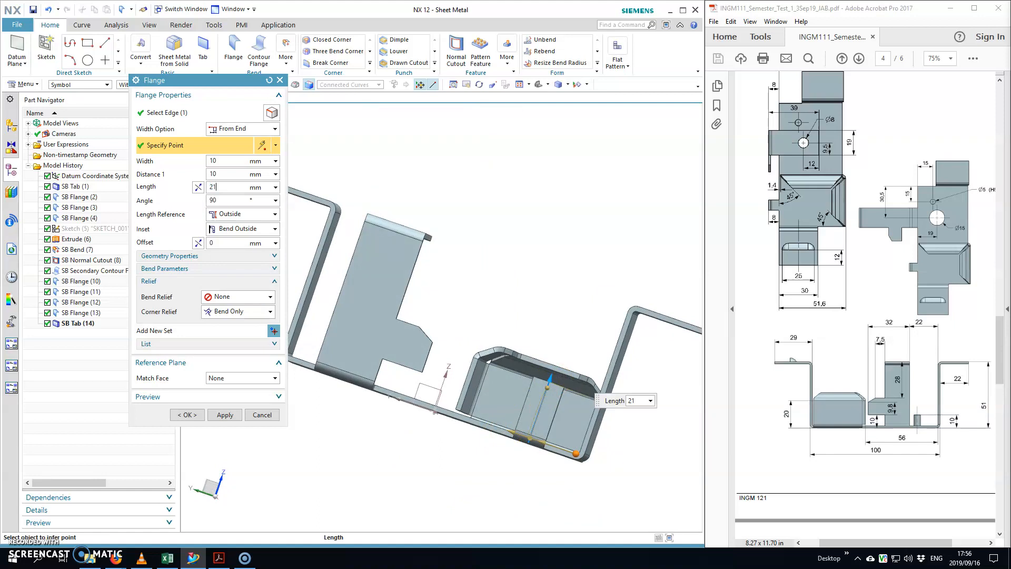
pyautogui.scroll(-5, 846, 402)
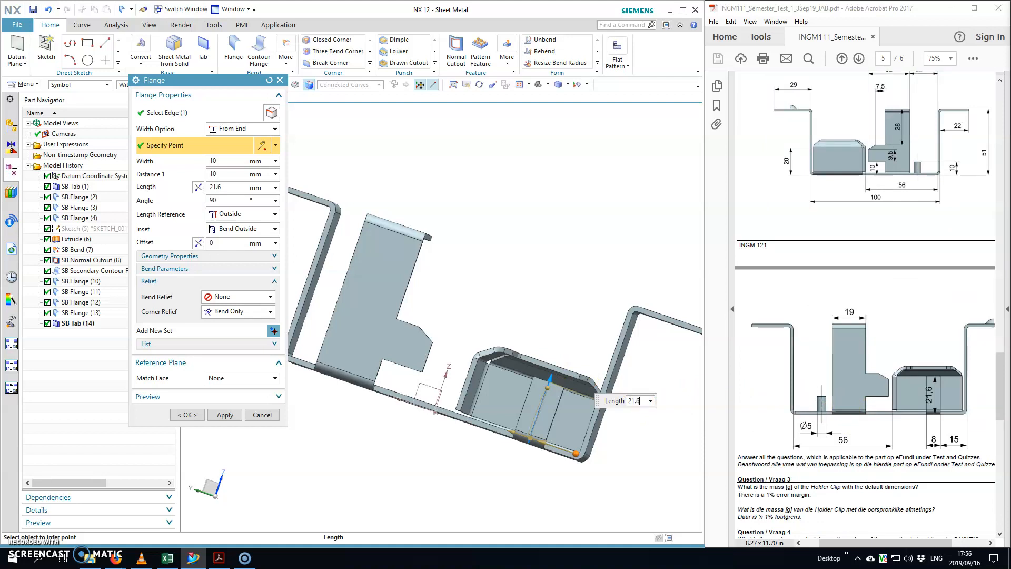
# Set the flange's width to 8 mm
pyautogui.scroll(-2, 582, 436)
pyautogui.moveTo(595, 459); pyautogui.dragTo(508, 419, button='middle')
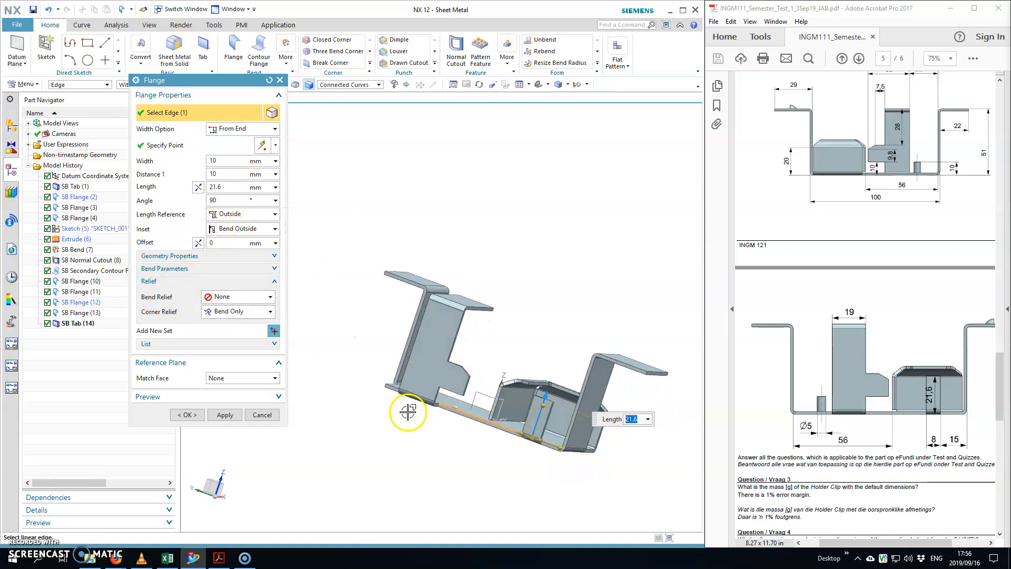
pyautogui.click(523, 435)
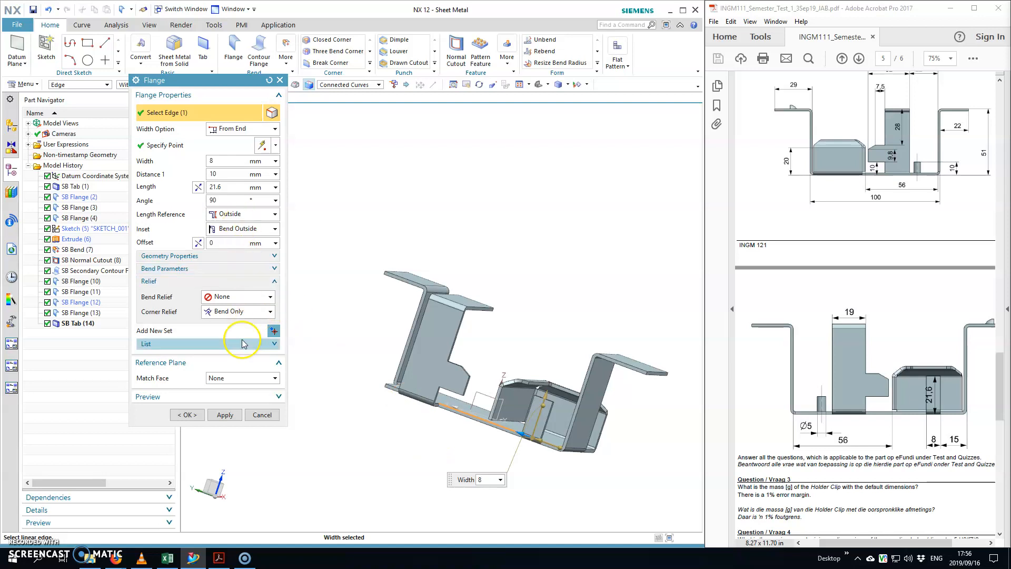
# Set the flange's distance from the edge's end to 15 mm and create the flange
pyautogui.press('Return')
pyautogui.moveTo(561, 473); pyautogui.dragTo(592, 454, button='middle')
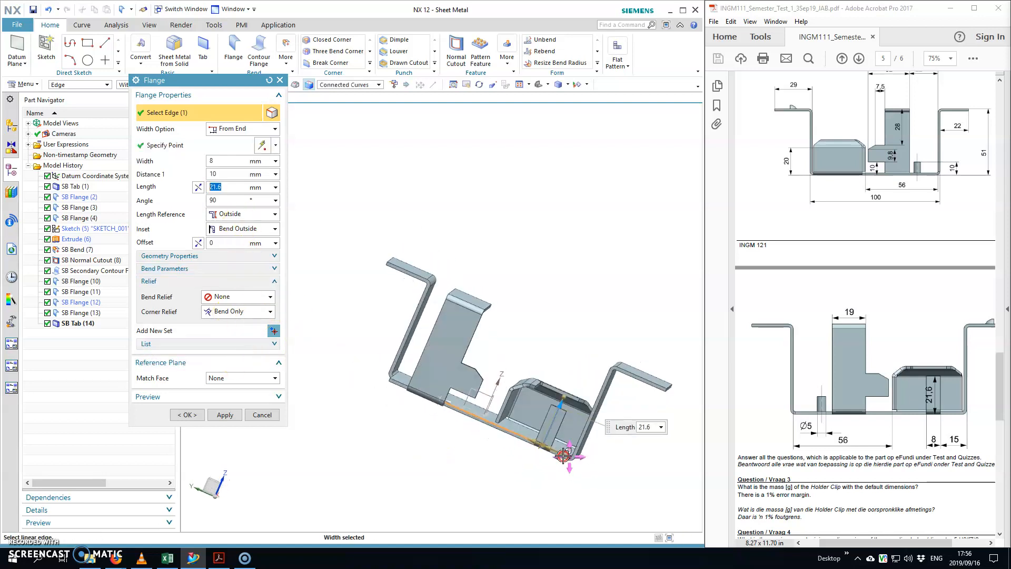
pyautogui.click(551, 451)
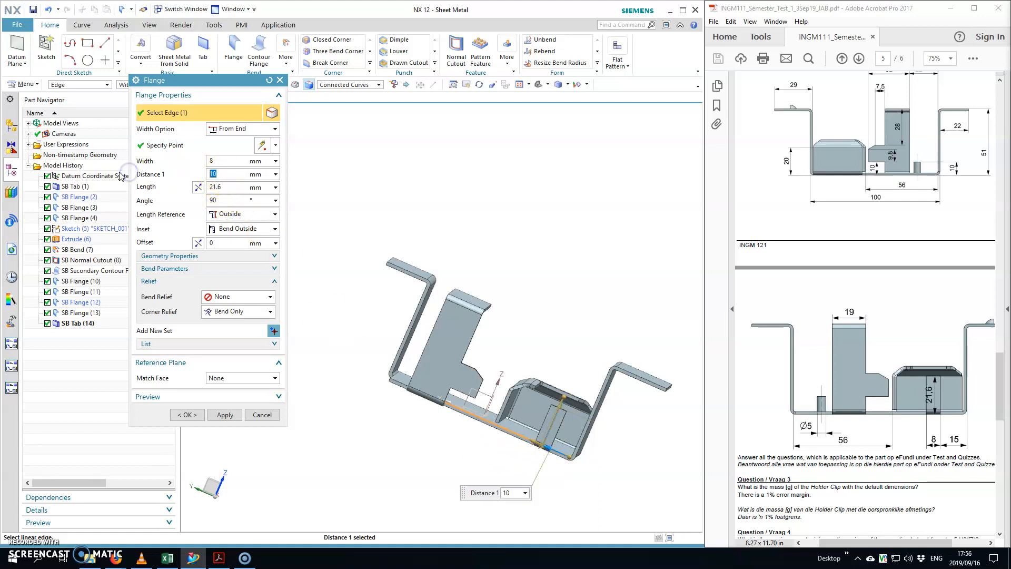
pyautogui.write('15')
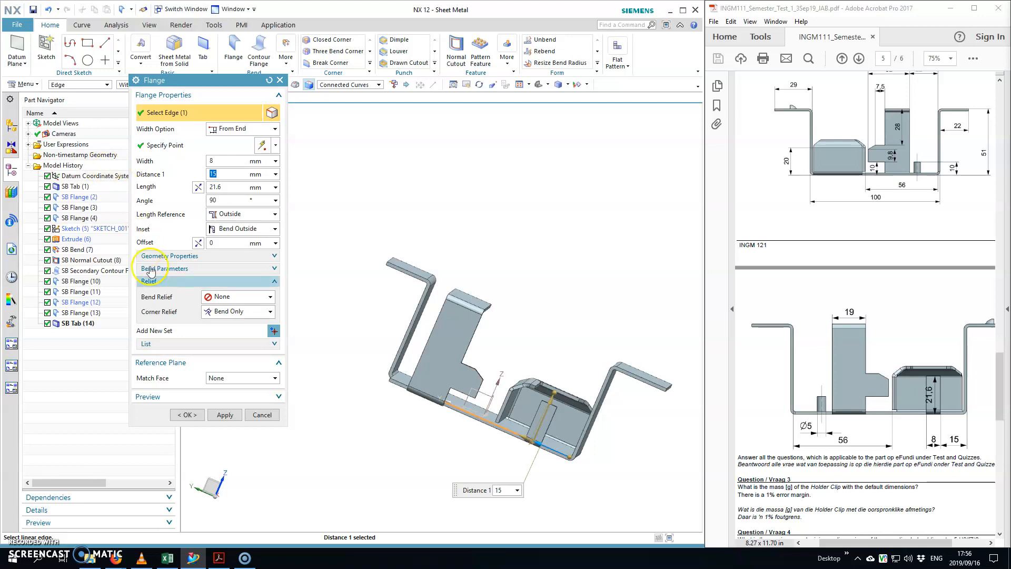
pyautogui.click(196, 418)
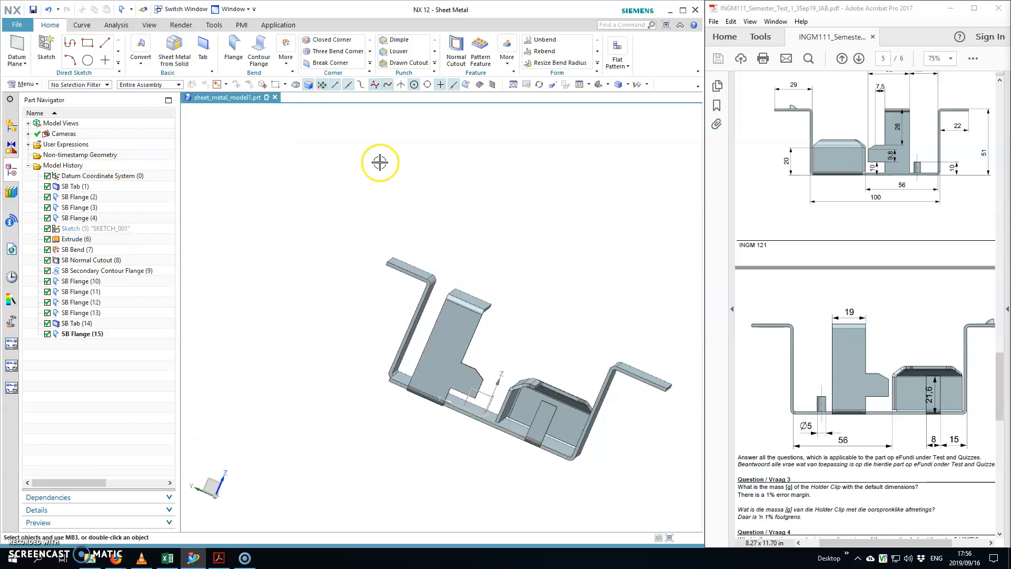
# Start a normal cutout sketch on the base plate's inner face and draw a circle for the large hole
pyautogui.click(599, 85)
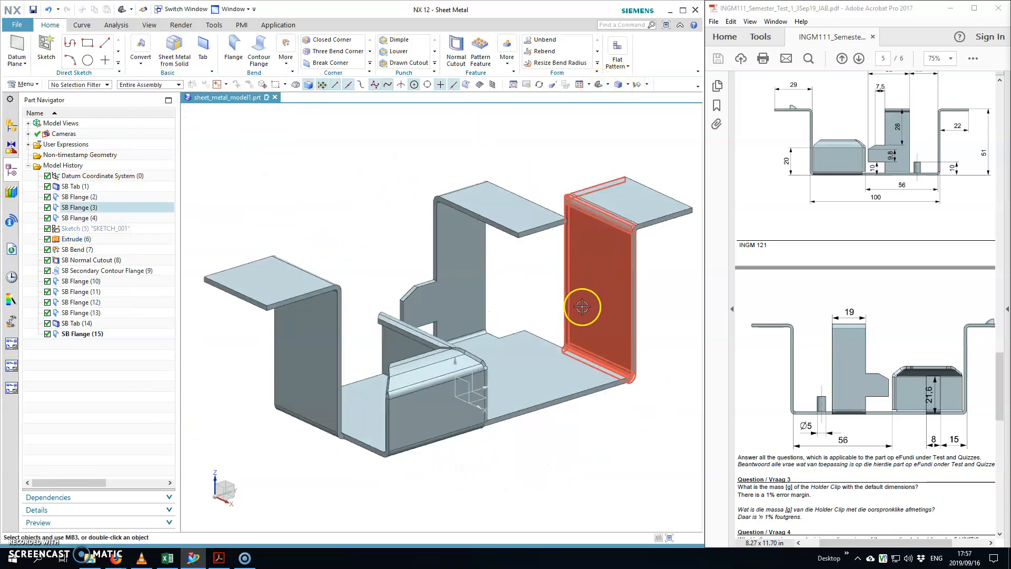
pyautogui.scroll(10, 915, 448)
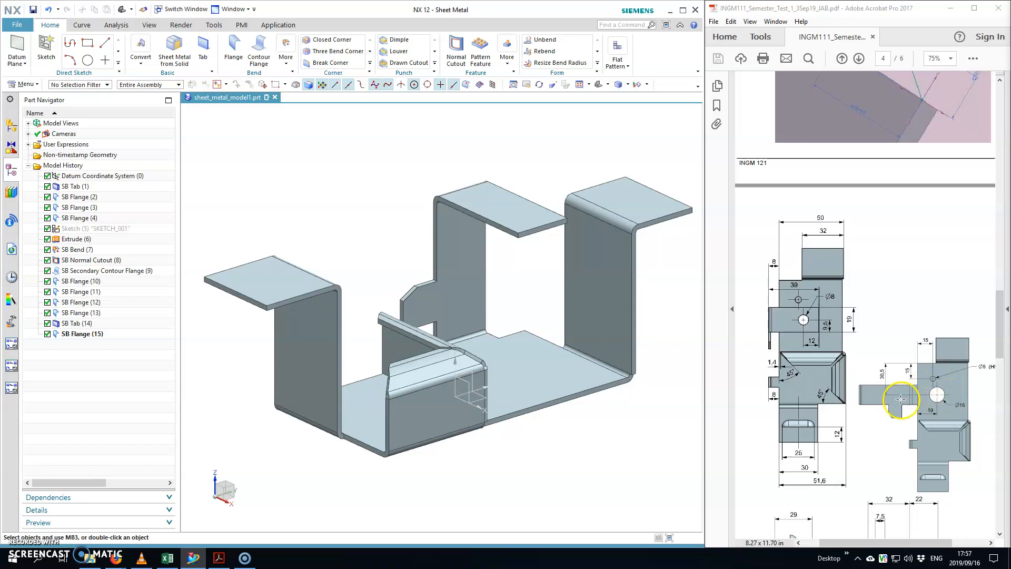
pyautogui.scroll(-1, 879, 409)
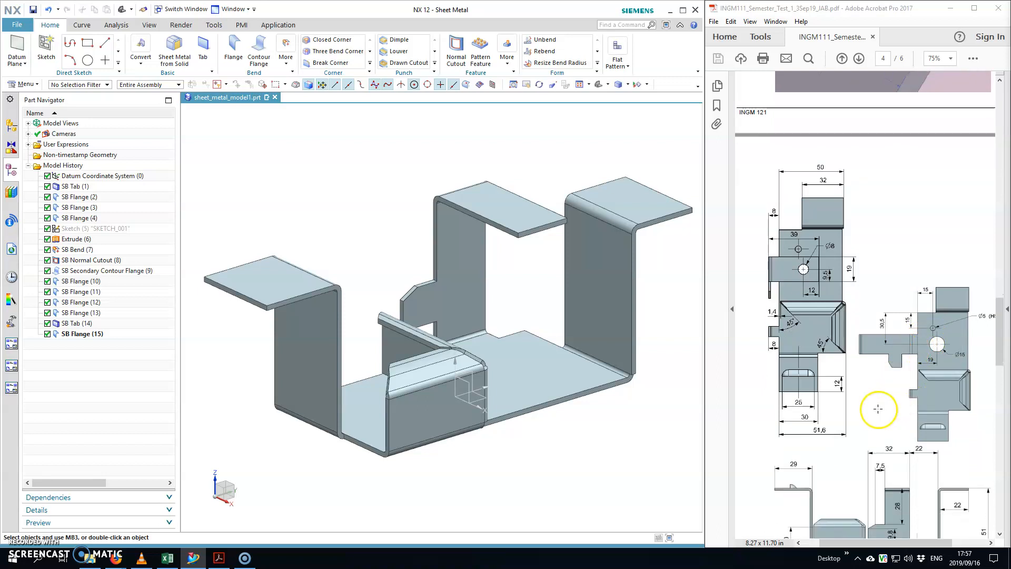
pyautogui.click(456, 53)
pyautogui.click(528, 376)
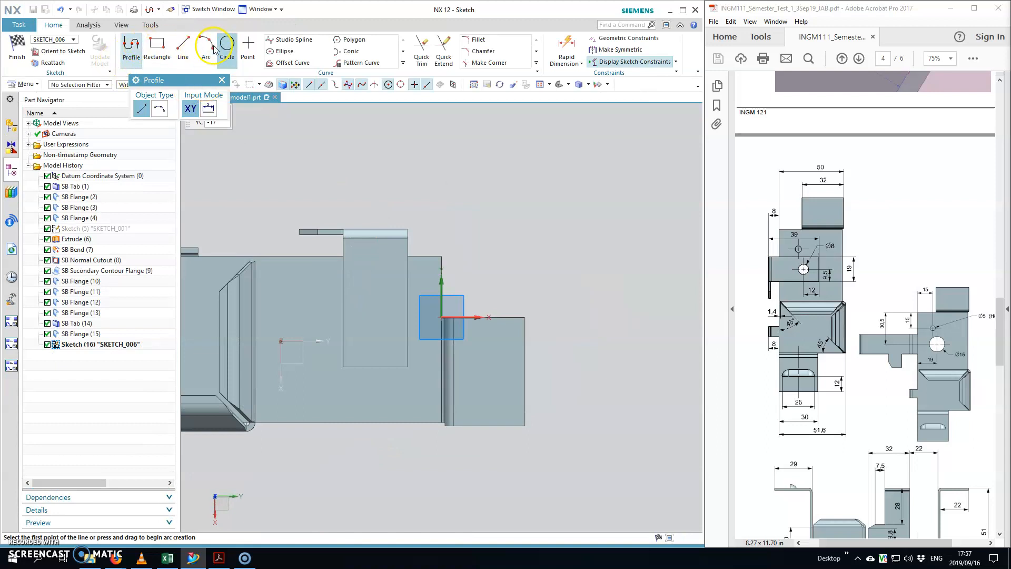
pyautogui.click(227, 46)
pyautogui.click(331, 303)
pyautogui.click(337, 281)
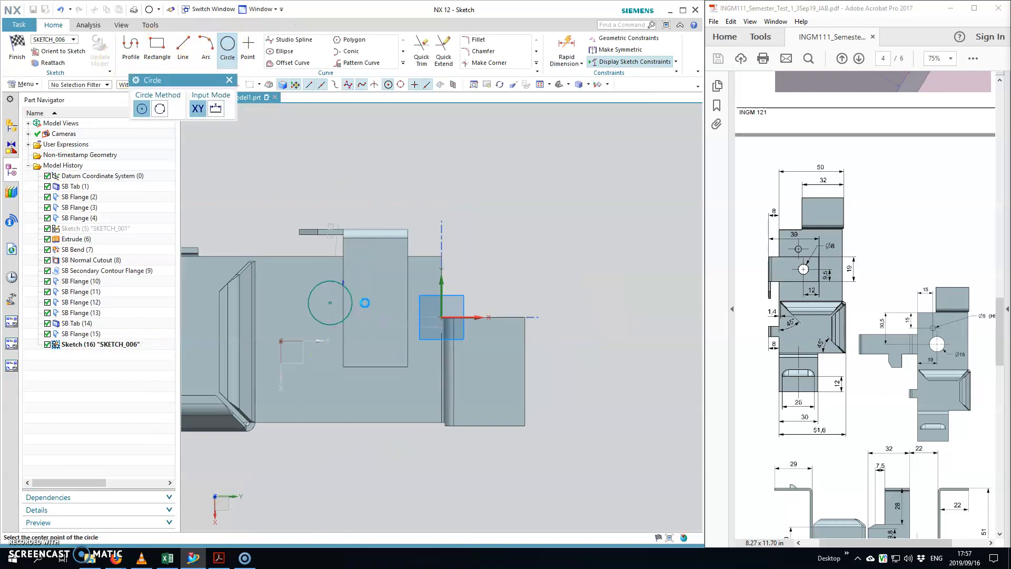
pyautogui.press('Escape')
# Dimension the circle's centre 15 mm from the base plate's long side edge and 15 mm from its end edge
pyautogui.click(568, 46)
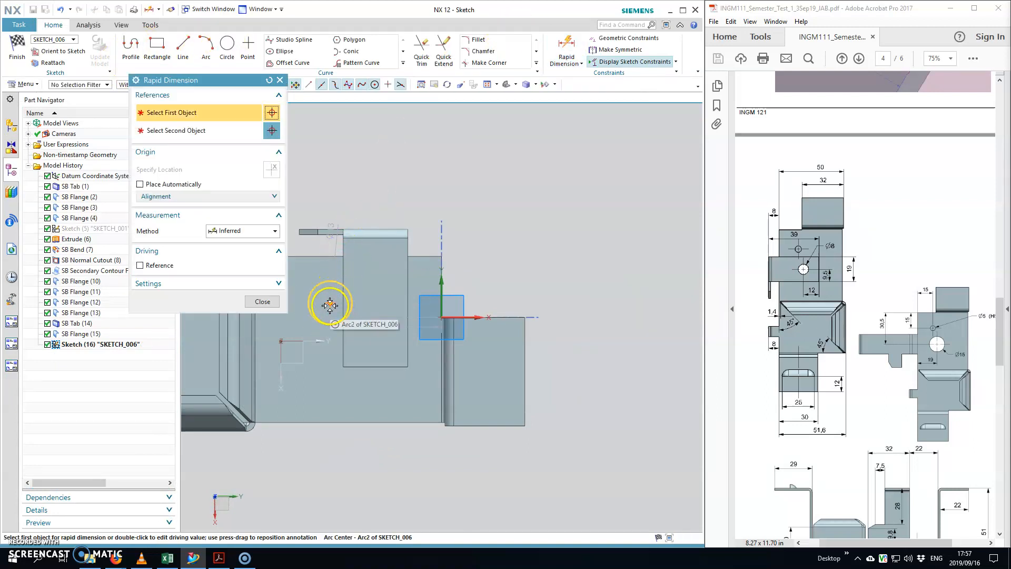
pyautogui.click(330, 303)
pyautogui.click(328, 256)
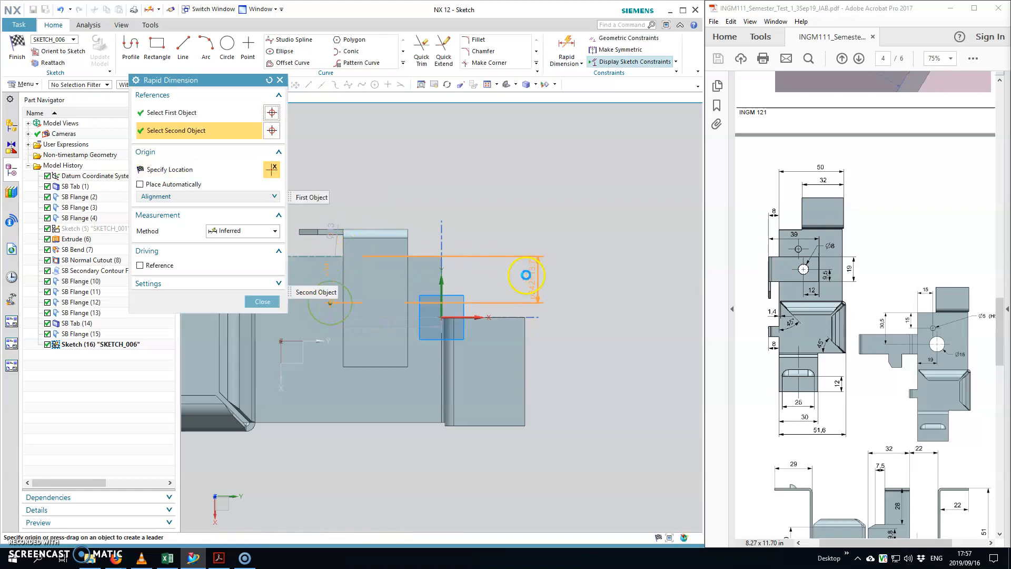
pyautogui.click(518, 277)
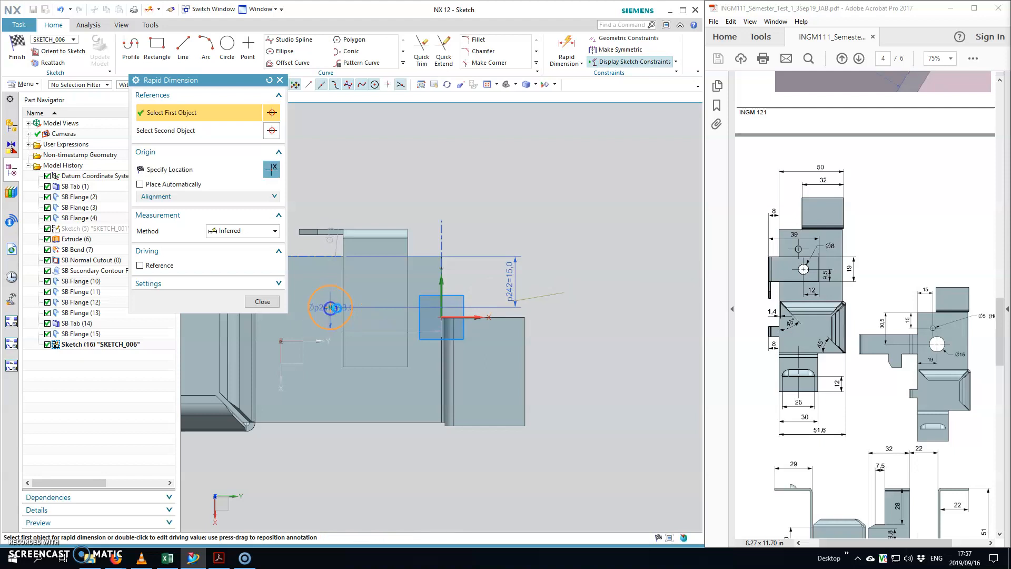
pyautogui.click(329, 306)
pyautogui.click(396, 153)
pyautogui.press('Escape')
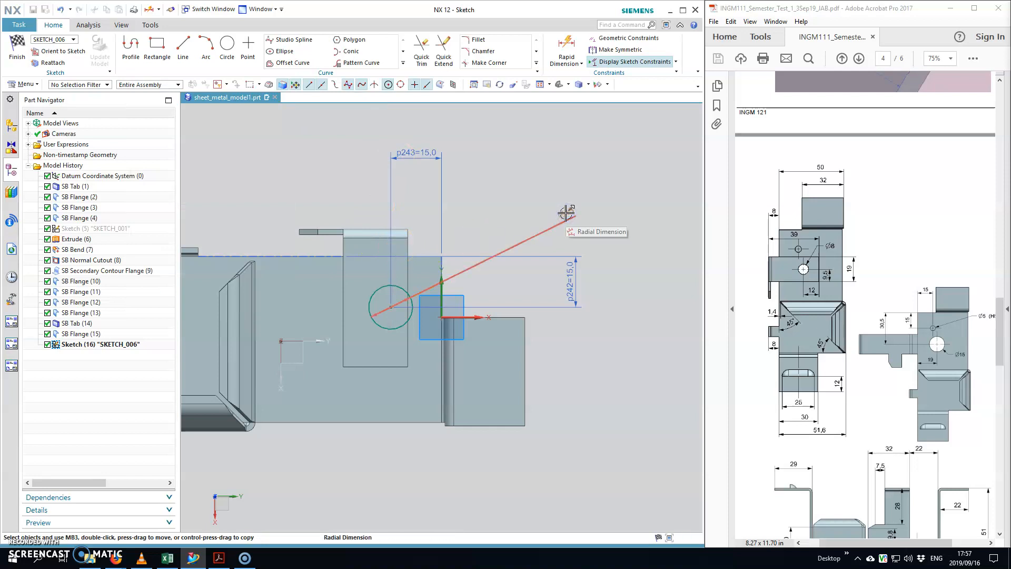
# Set the circle's diameter to 15 mm, finish the sketch and create the normal cutout with a 5 mm depth
pyautogui.doubleClick(565, 214)
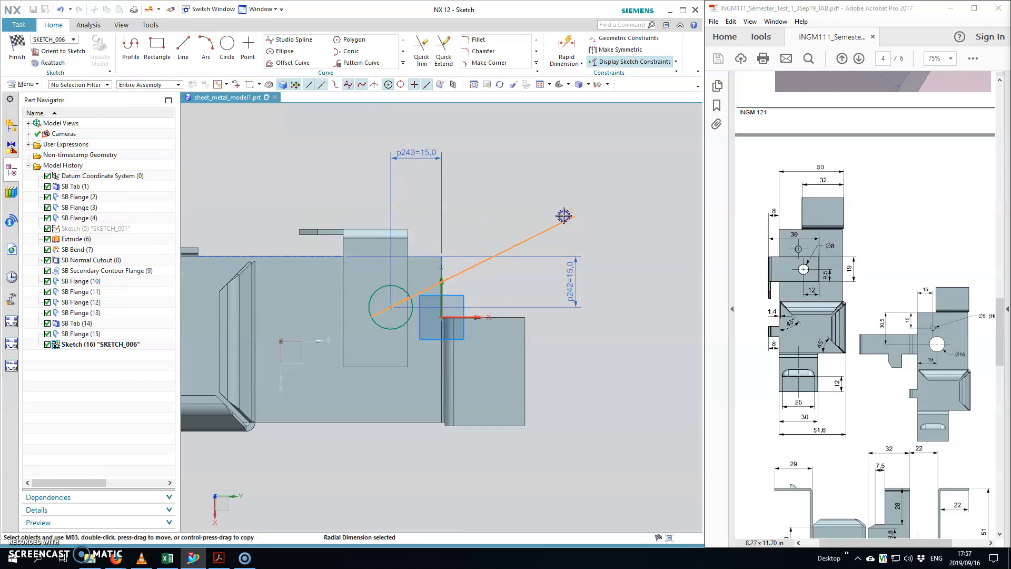
pyautogui.write('15')
pyautogui.press('Return')
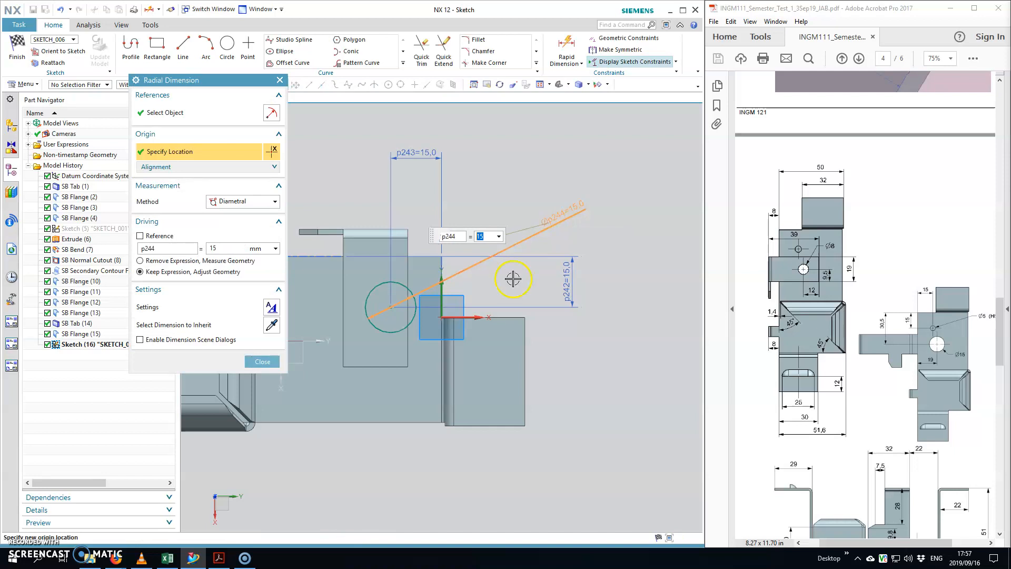
pyautogui.click(263, 361)
pyautogui.click(17, 49)
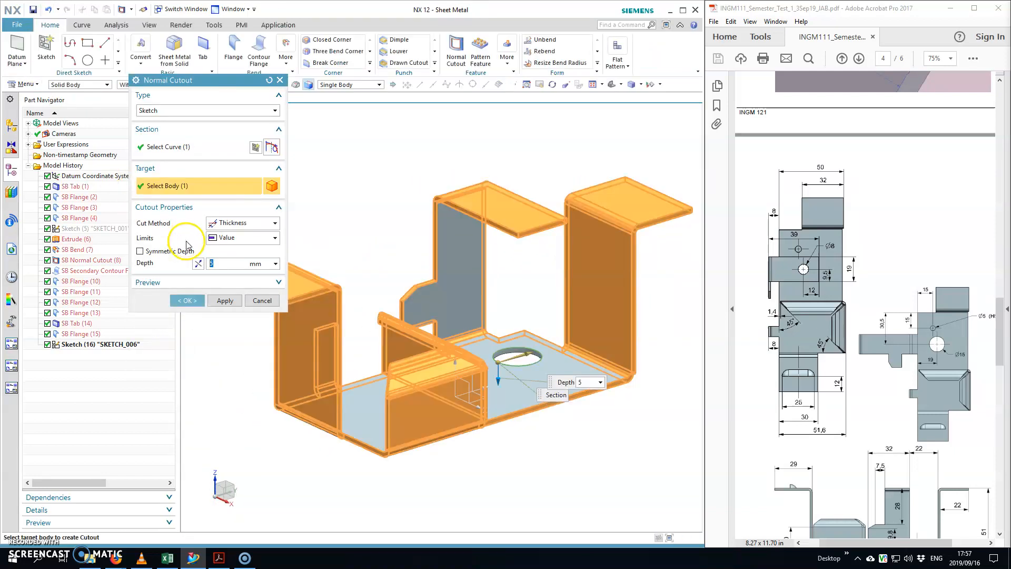
pyautogui.click(191, 300)
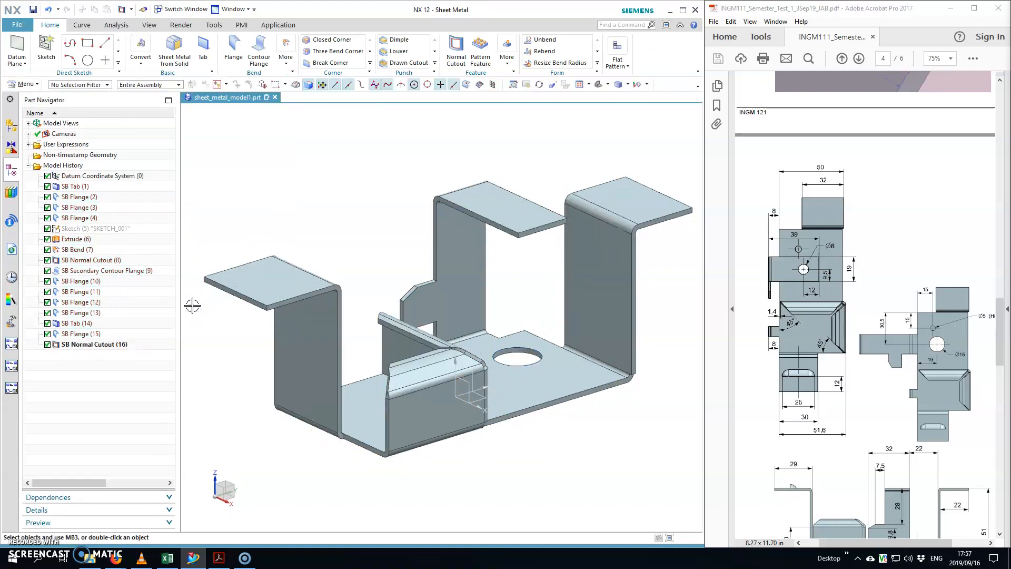
# Reopen the base hole cutout's sketch and set the circle's distance from the plate's end edge to 30.5 mm
pyautogui.doubleClick(85, 345)
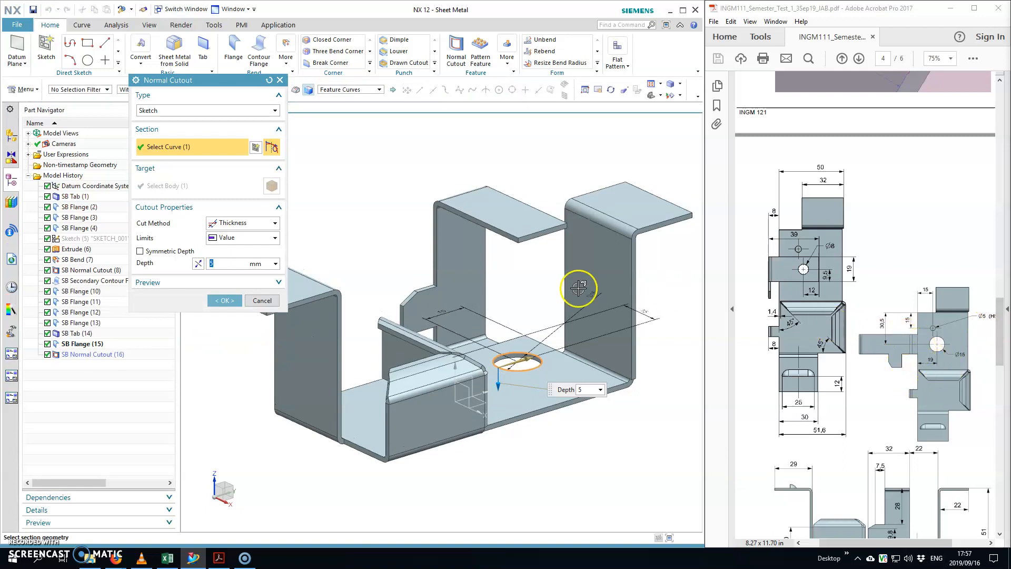
pyautogui.click(255, 146)
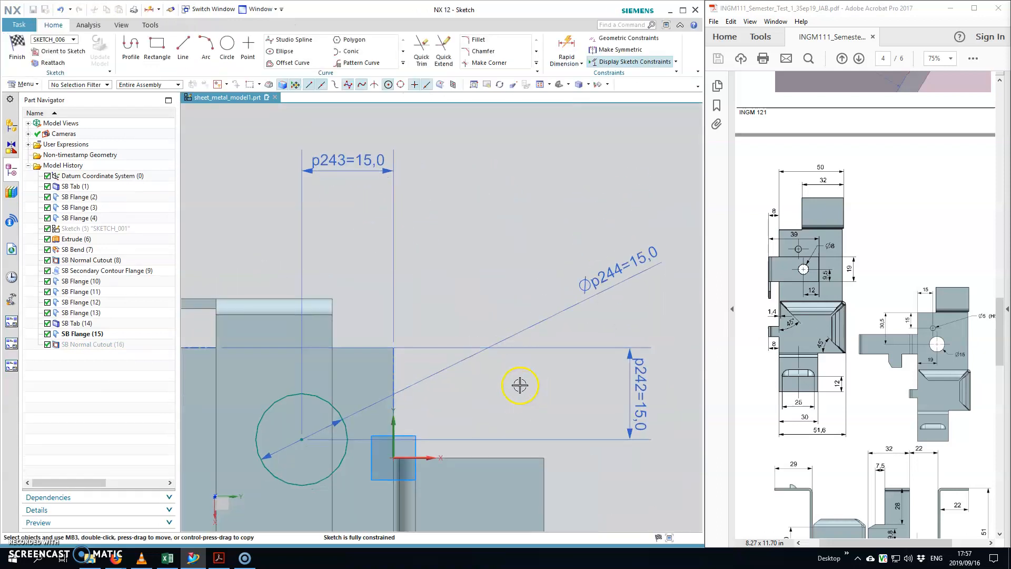
pyautogui.scroll(-3, 520, 386)
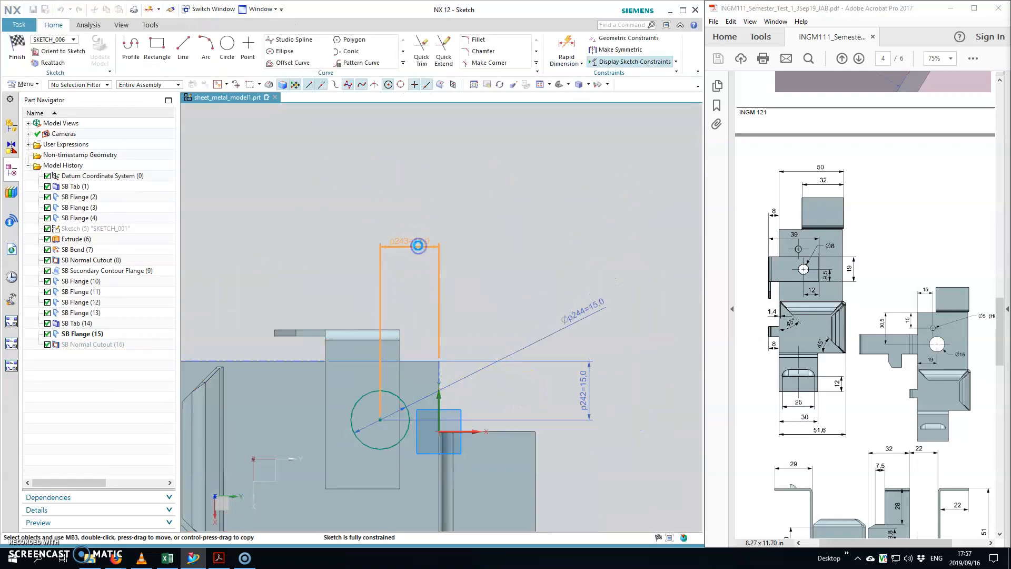
pyautogui.doubleClick(418, 246)
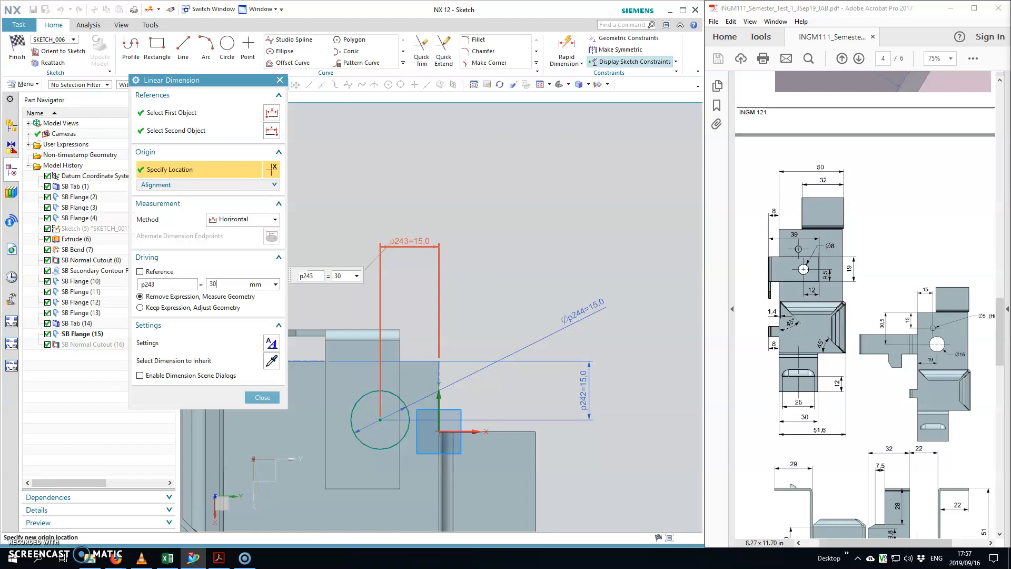
pyautogui.press('Return')
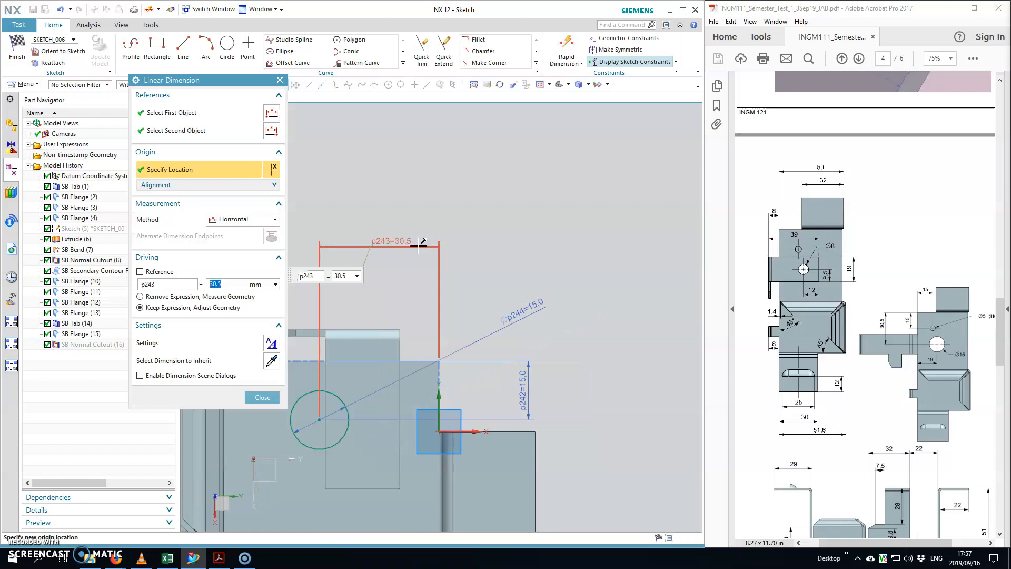
# Set the circle's distance from the base plate's side edge to 19 mm and update the cutout
pyautogui.doubleClick(527, 399)
pyautogui.doubleClick(526, 399)
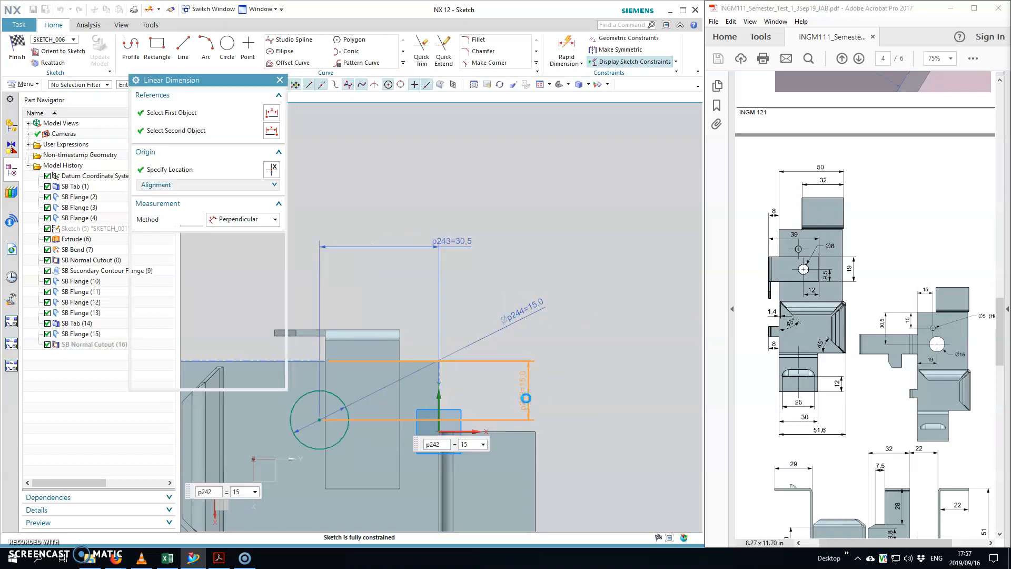
pyautogui.write('19')
pyautogui.press('Return')
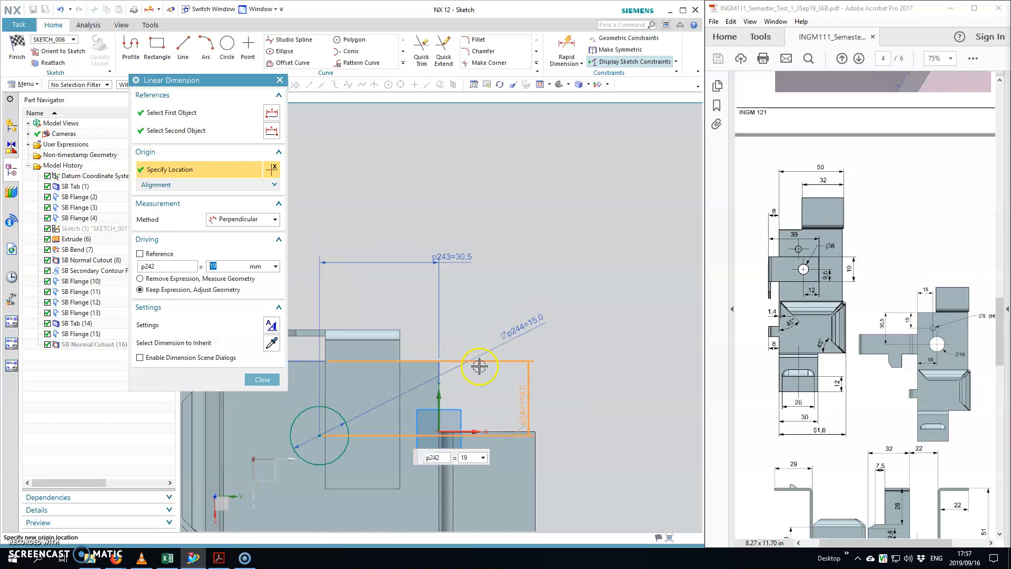
pyautogui.click(263, 379)
pyautogui.click(17, 49)
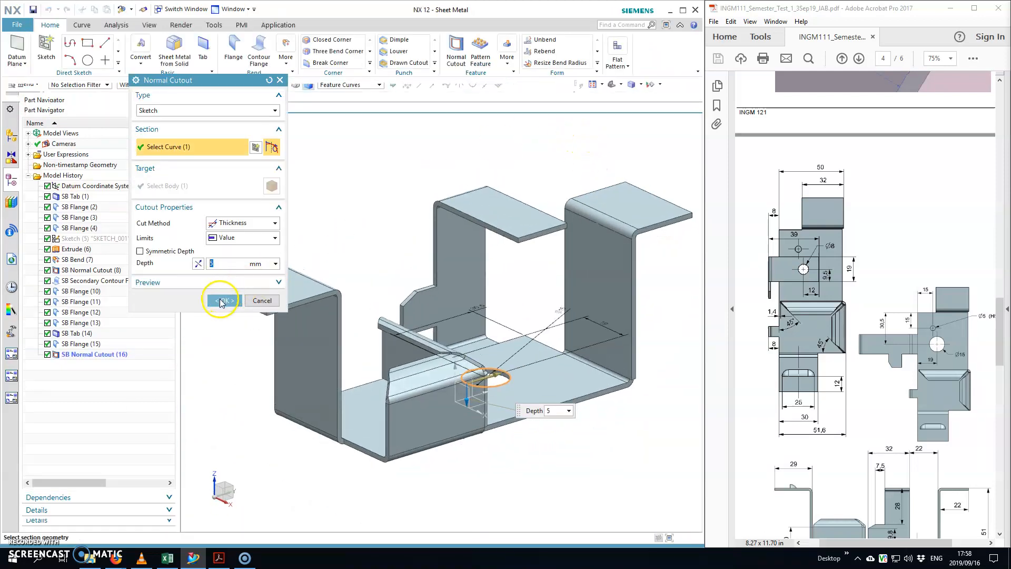
pyautogui.click(222, 302)
# Start a normal cutout sketch on the flange overhanging the base hole and draw a circle about 15 mm in diameter
pyautogui.moveTo(460, 252); pyautogui.dragTo(578, 275, button='middle')
pyautogui.press('F8')
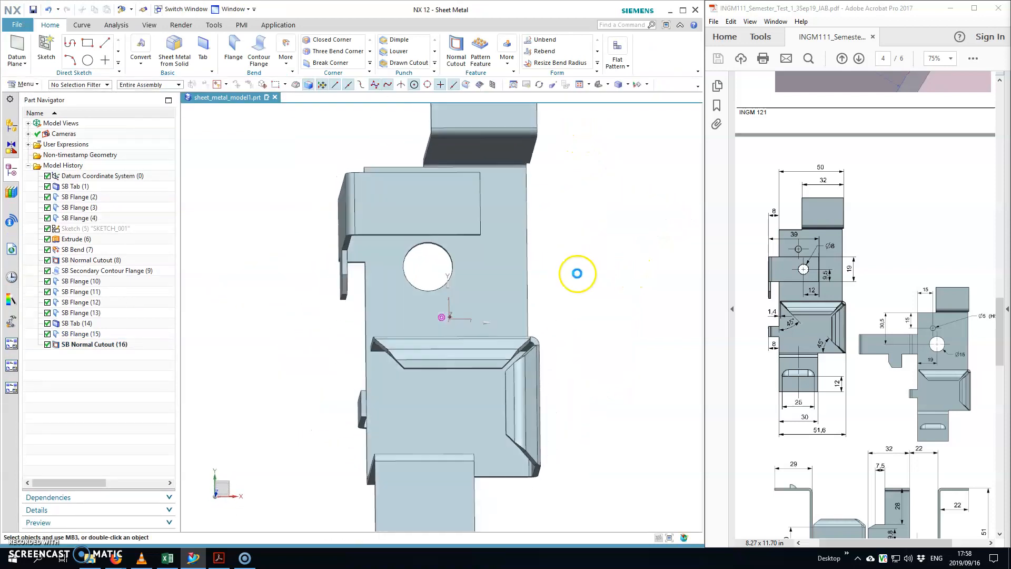
pyautogui.click(455, 53)
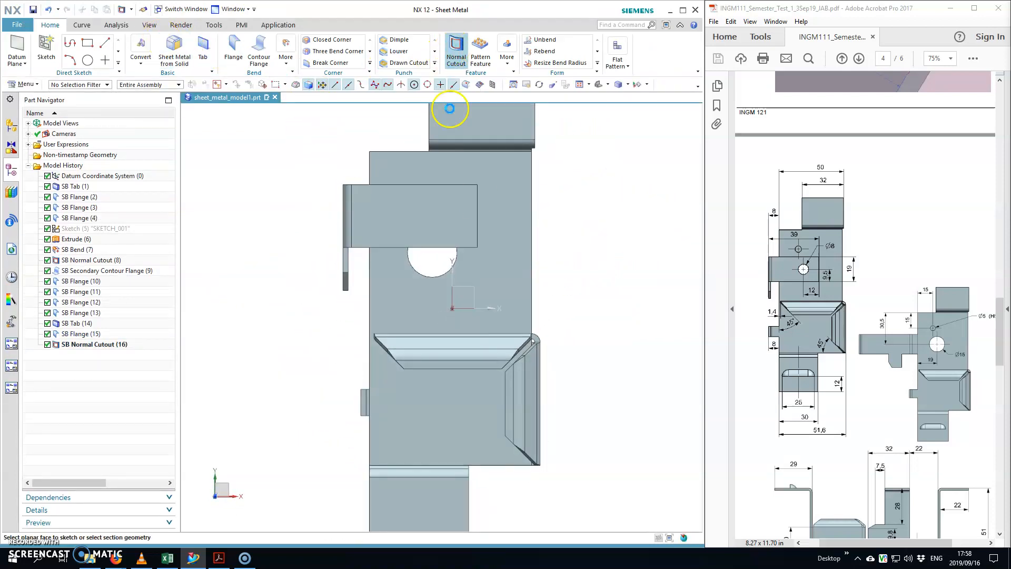
pyautogui.click(442, 224)
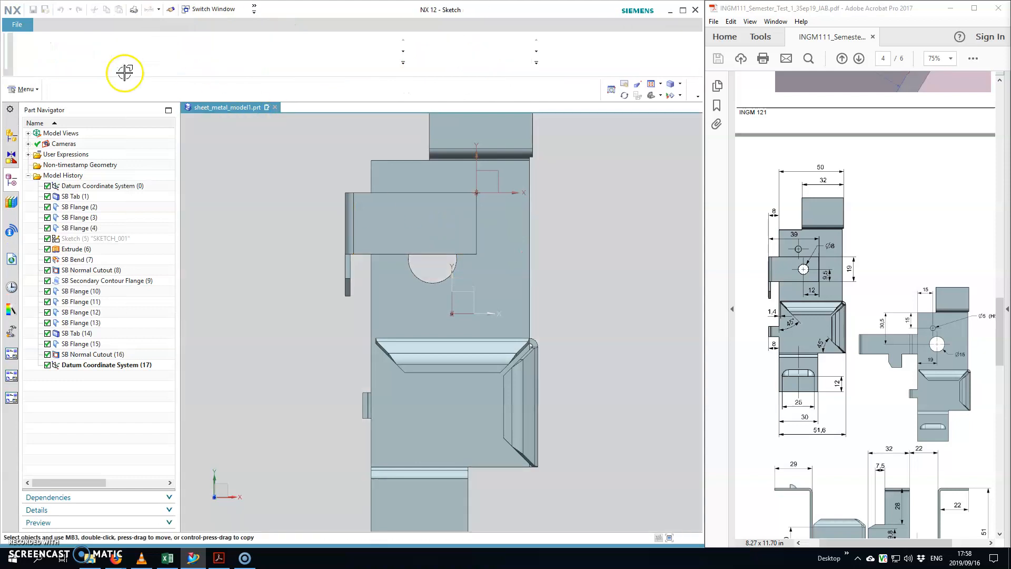
pyautogui.click(227, 47)
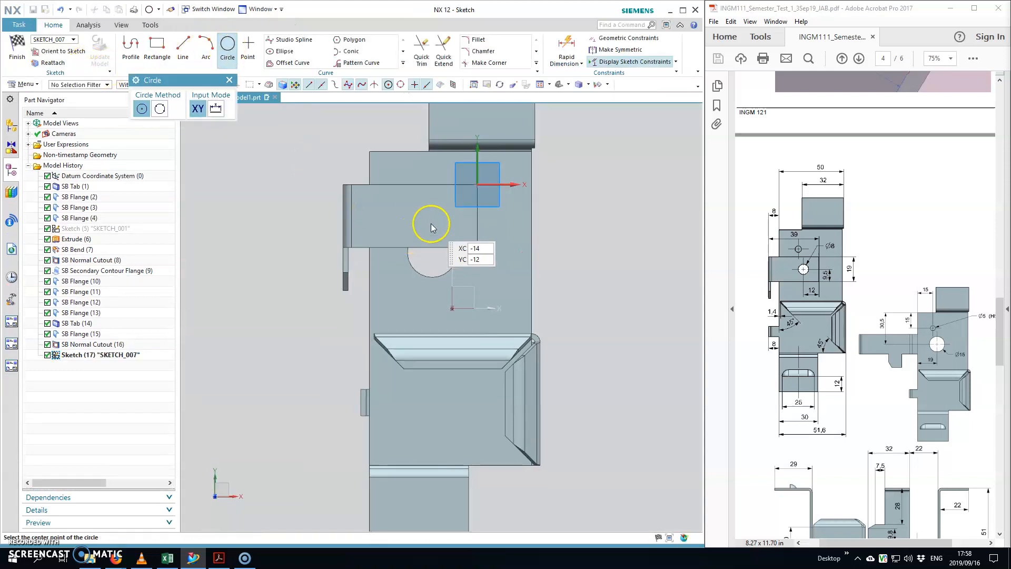
pyautogui.click(422, 216)
pyautogui.click(444, 203)
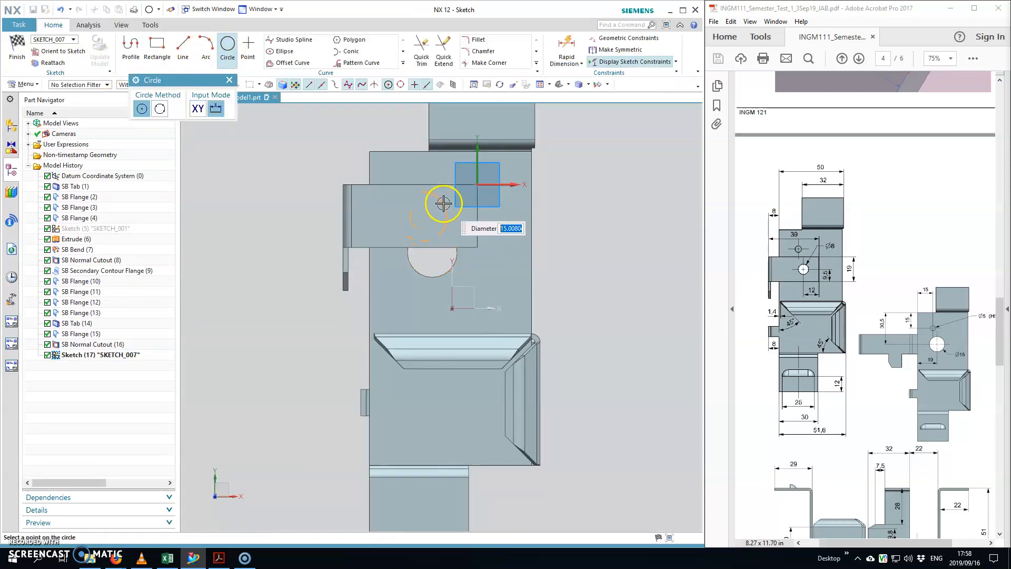
pyautogui.click(443, 204)
pyautogui.press('Escape')
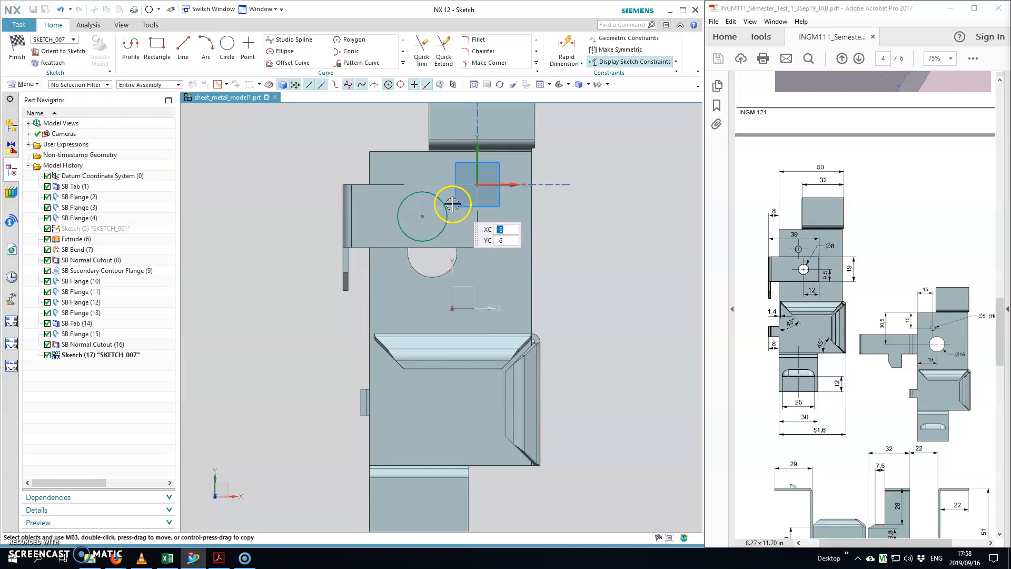
# Set the circle's distance from the overhanging flange's end edge to 12 mm and its diameter to 8 mm
pyautogui.click(497, 279)
pyautogui.write('12')
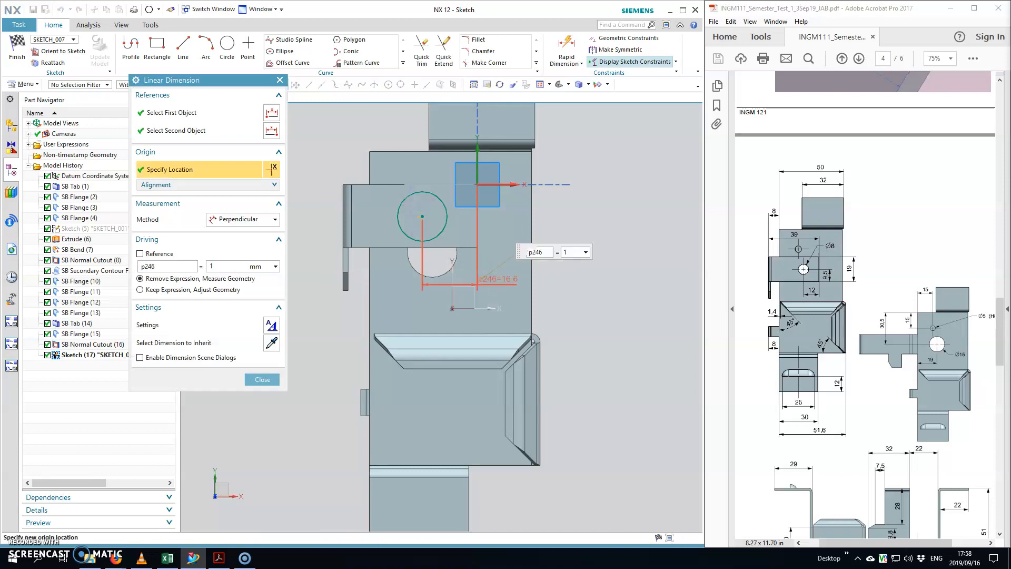
pyautogui.press('Return')
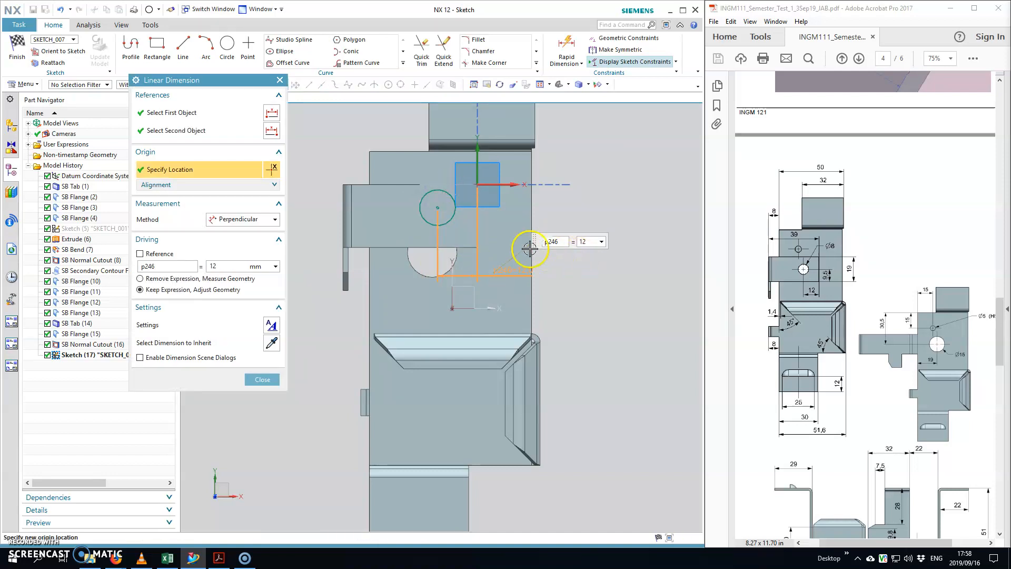
pyautogui.click(532, 266)
pyautogui.click(456, 194)
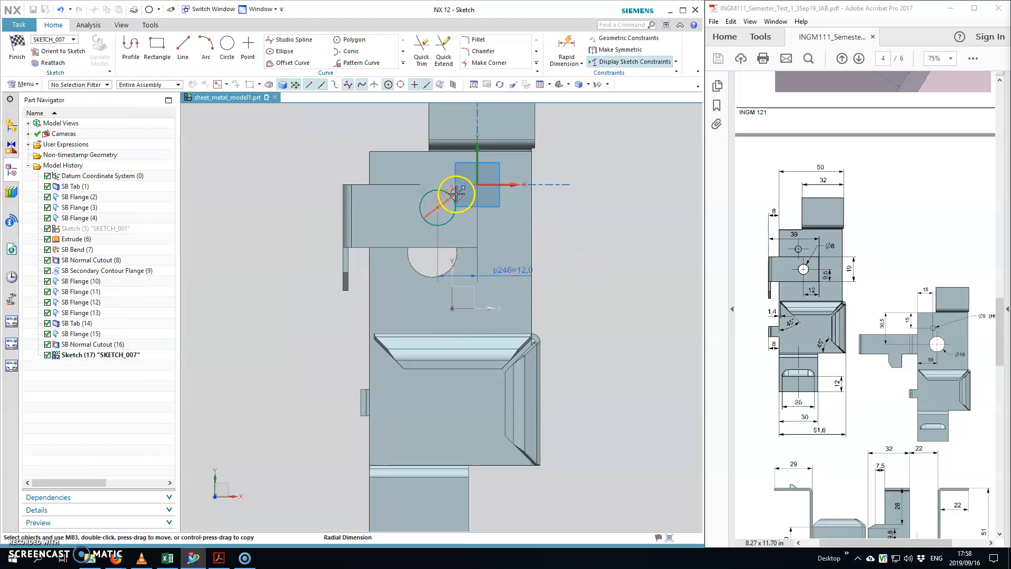
pyautogui.click(515, 215)
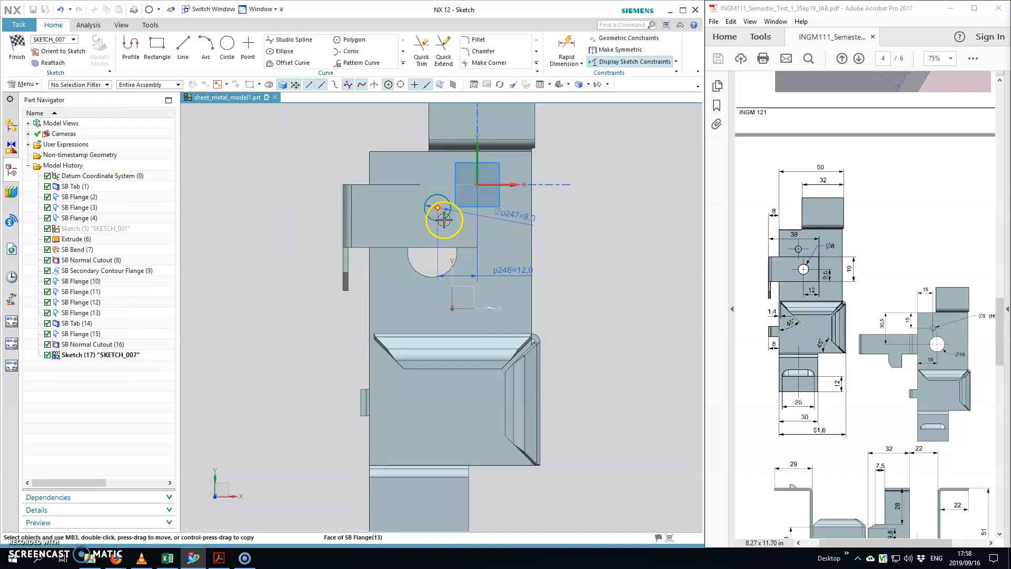
# Set the circle's distance from the overhanging flange's side edge to 9.5 mm and complete the normal cutout
pyautogui.click(566, 48)
pyautogui.click(445, 214)
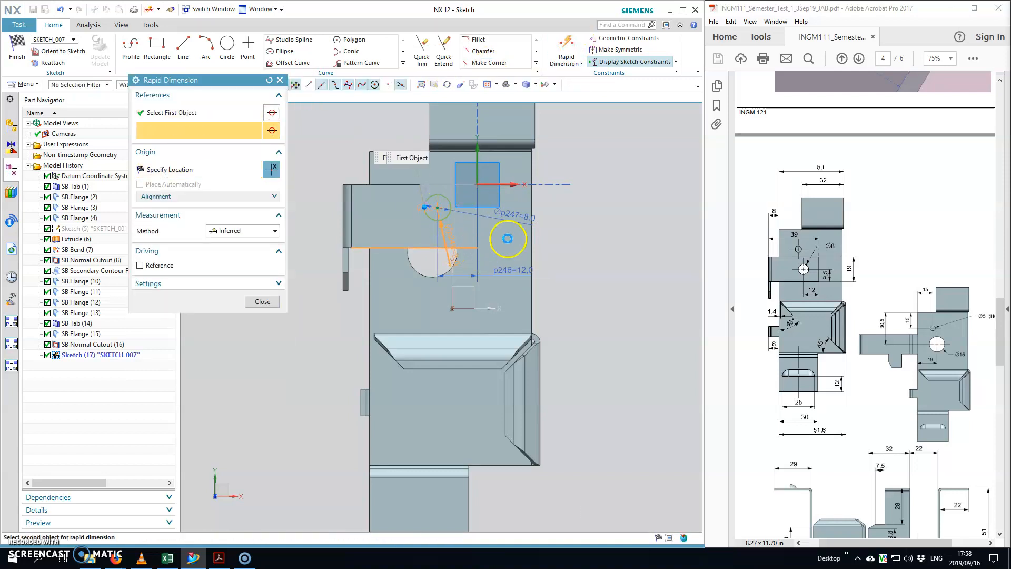
pyautogui.click(508, 239)
pyautogui.click(509, 239)
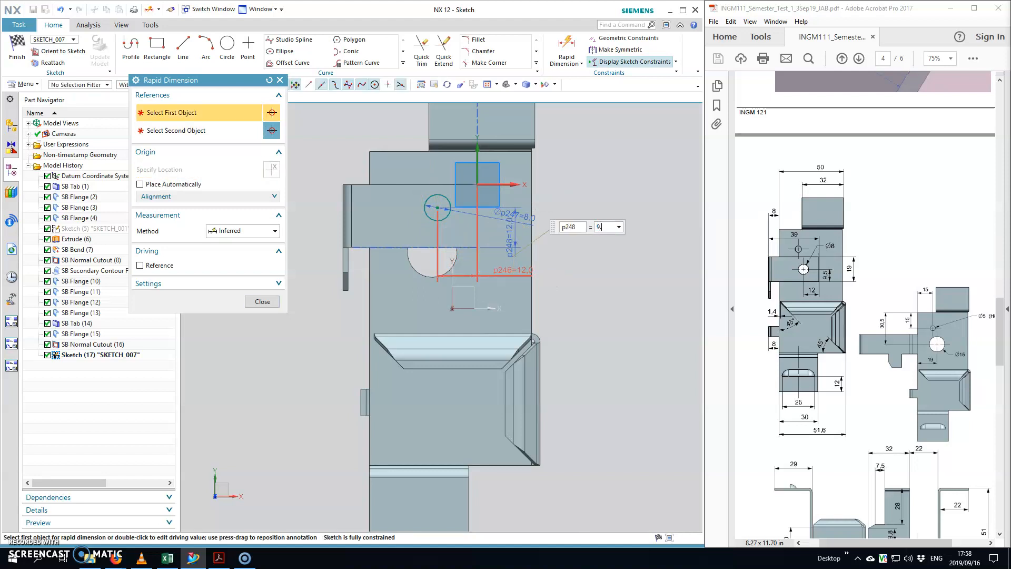
pyautogui.write('9.5')
pyautogui.press('Return')
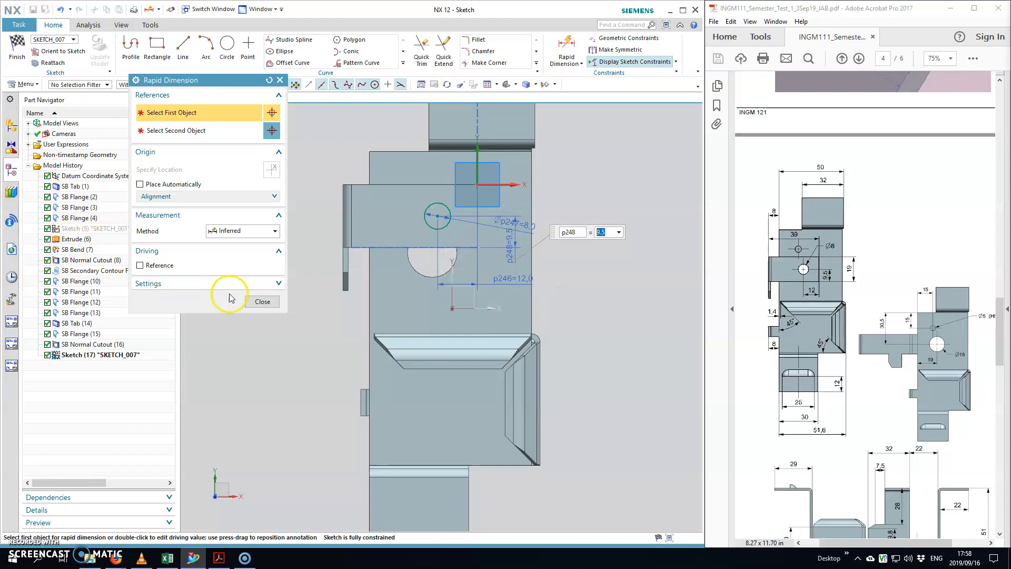
pyautogui.click(255, 298)
pyautogui.hotkey('ctrl', 'q')
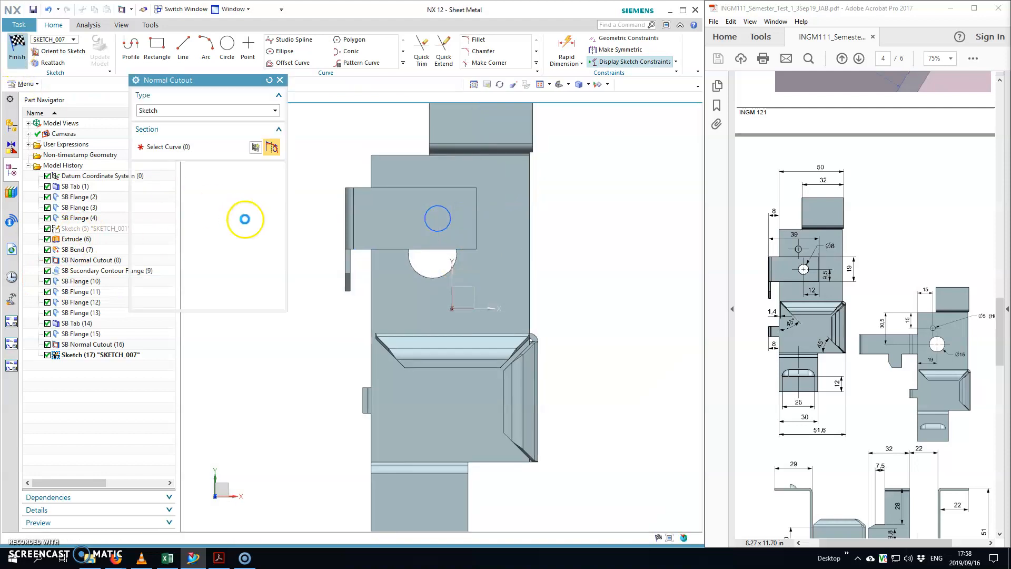
pyautogui.moveTo(611, 289); pyautogui.dragTo(593, 246, button='middle')
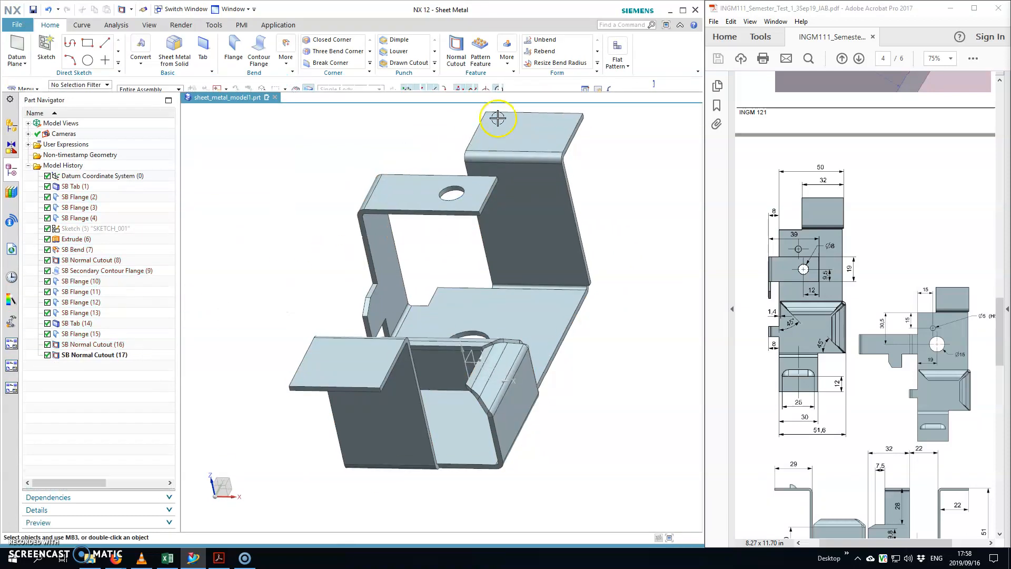
# Start an Extrude sketch on the base plate's upper face and draw a circle about 5 mm in diameter beneath the overhanging flange
pyautogui.click(514, 67)
pyautogui.click(520, 87)
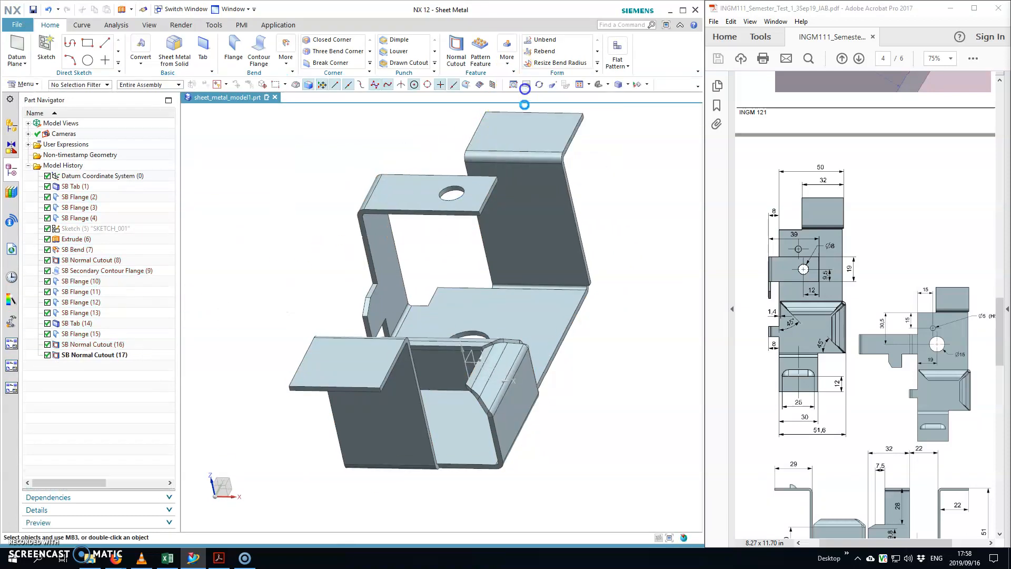
pyautogui.click(503, 305)
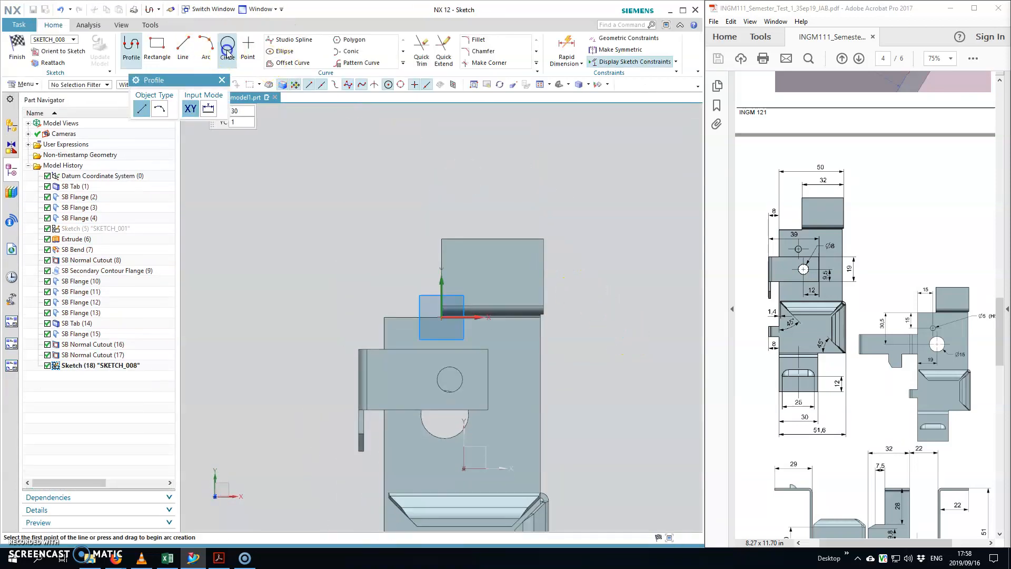
pyautogui.click(227, 47)
pyautogui.click(414, 364)
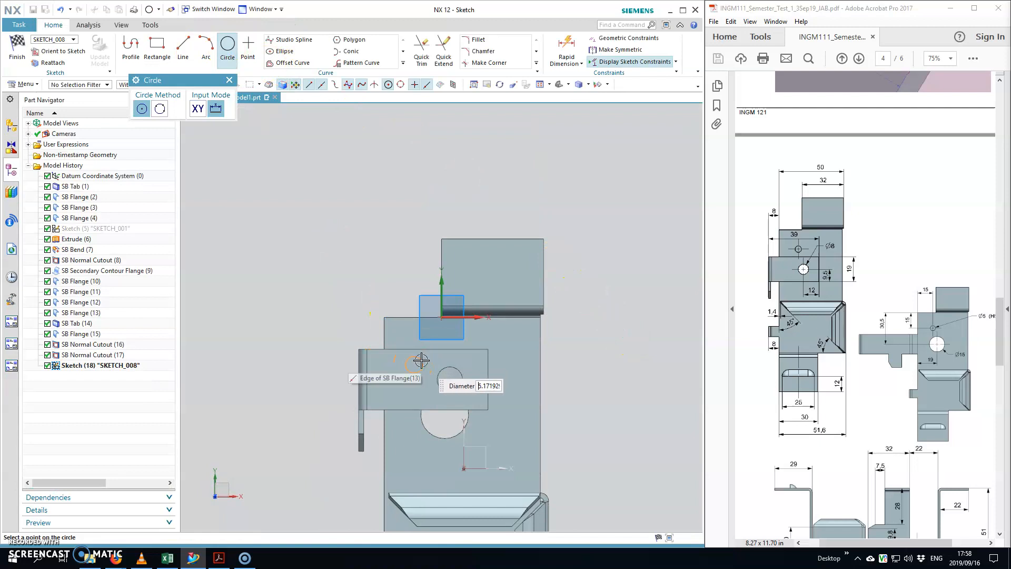
pyautogui.click(422, 361)
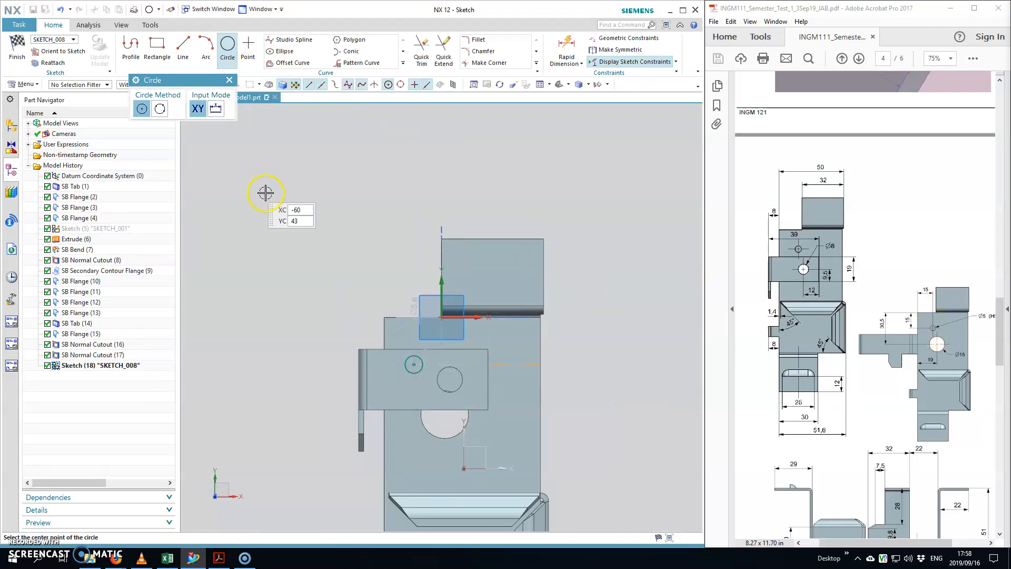
pyautogui.press('Escape')
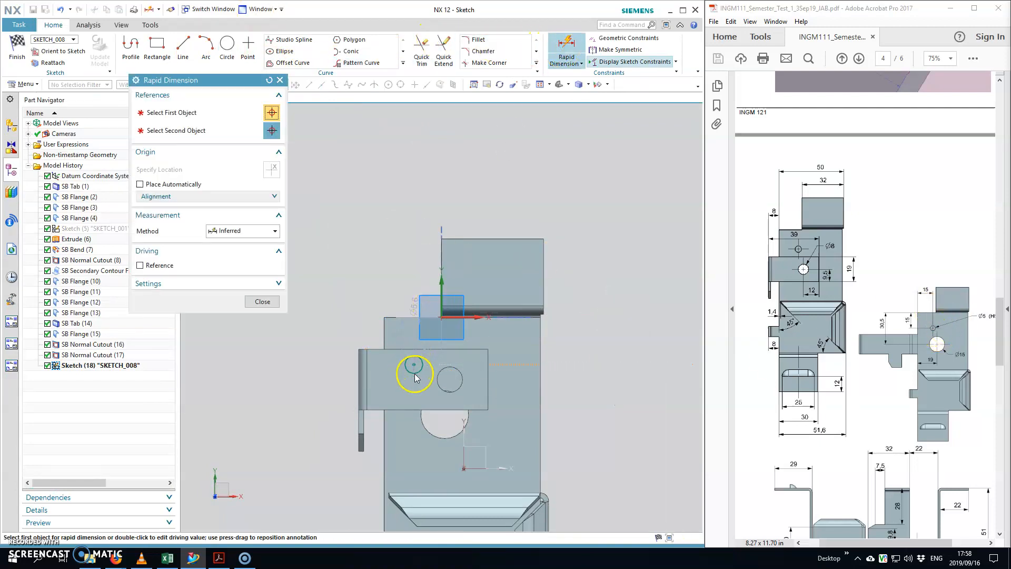
# Set the circle's distances from the base plate's side edge and end edge to 15 mm each
pyautogui.click(413, 366)
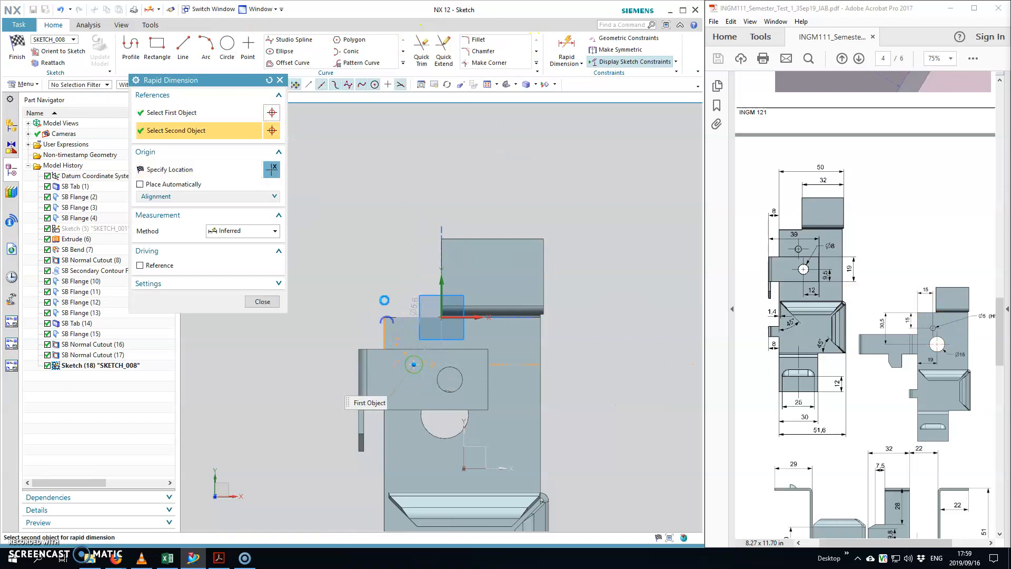
pyautogui.click(385, 316)
pyautogui.click(388, 236)
pyautogui.write('15')
pyautogui.press('Return')
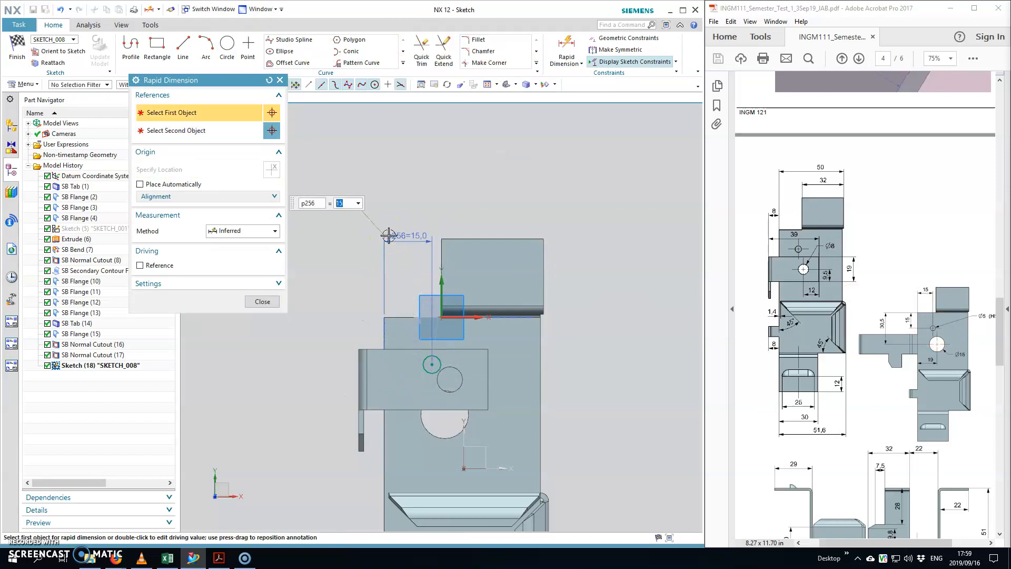
pyautogui.click(431, 369)
pyautogui.click(403, 317)
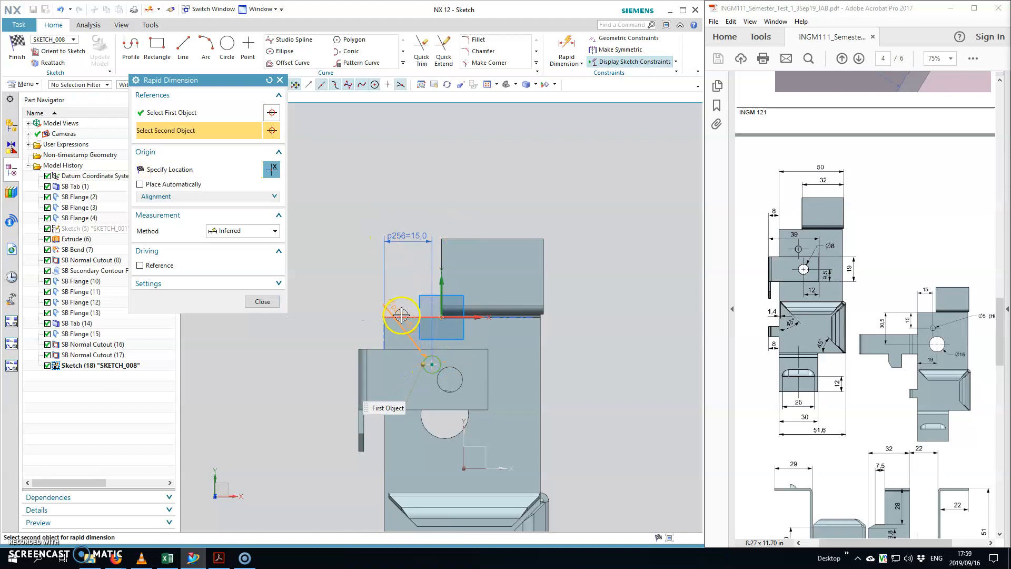
pyautogui.click(313, 329)
pyautogui.write('15')
pyautogui.press('Return')
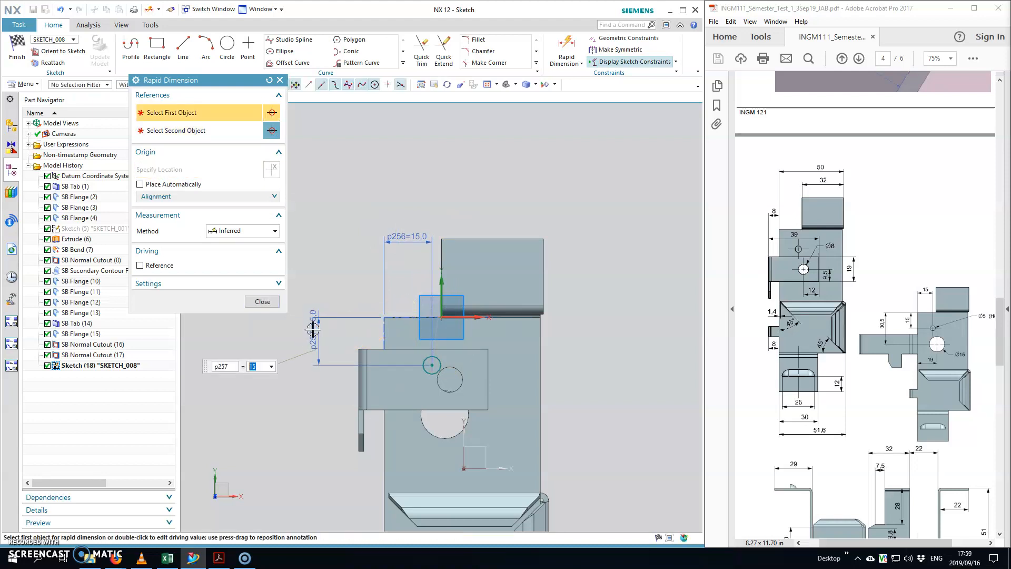
pyautogui.press('Escape')
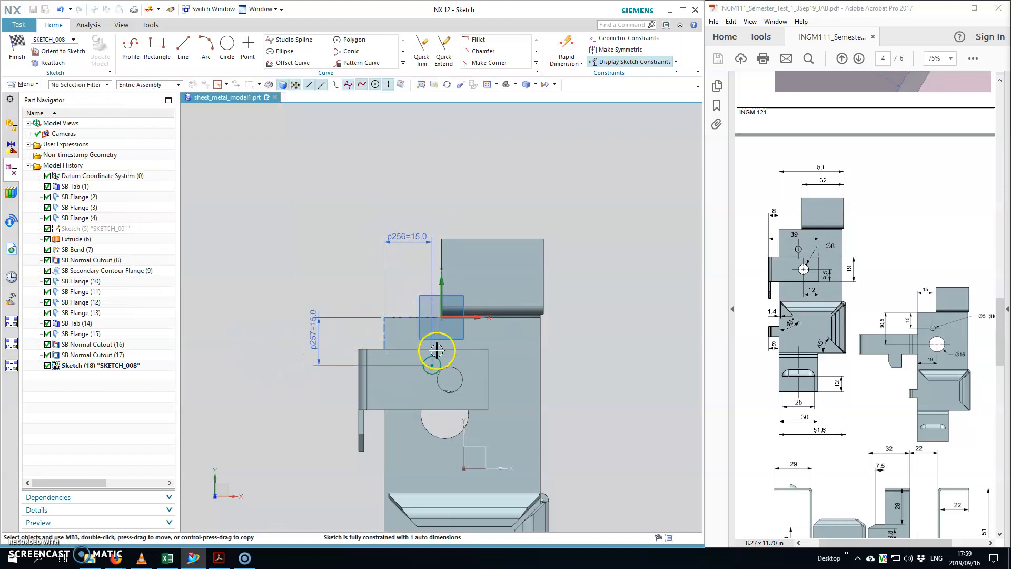
# Set the circle's diameter to 5 mm and finish the sketch
pyautogui.click(346, 274)
pyautogui.write('5')
pyautogui.press('Return')
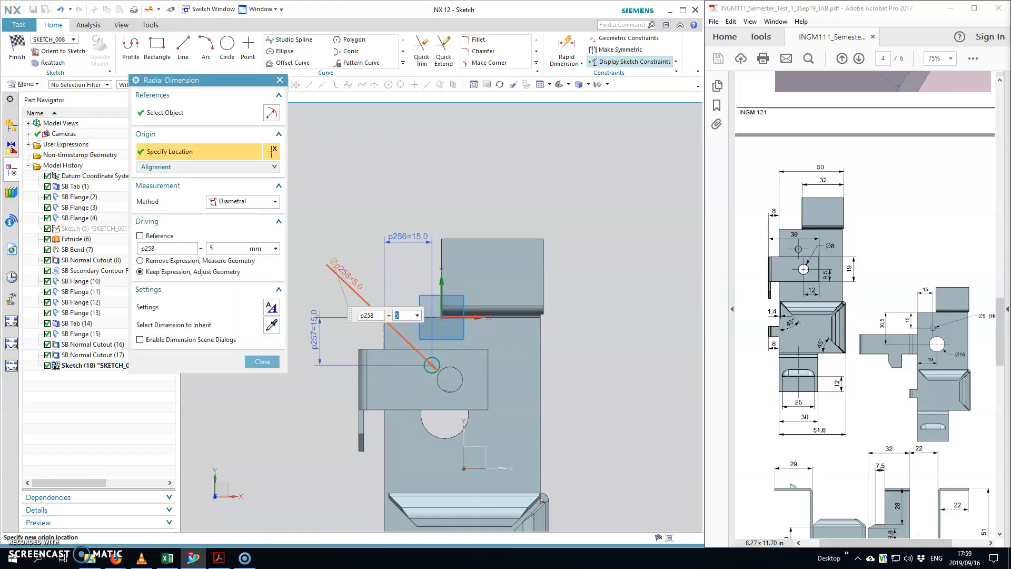
pyautogui.click(263, 361)
pyautogui.click(16, 50)
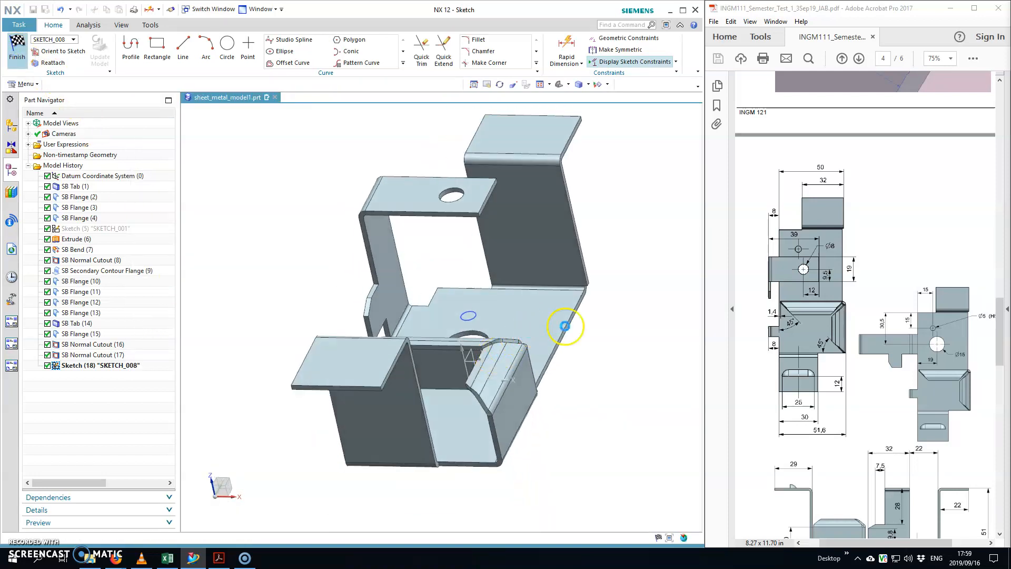
# Extrude the circle upward into a pin united with the base plate, entering the end distance as 10 mm minus the sheet thickness
pyautogui.moveTo(582, 316)
pyautogui.mouseDown(button='middle')
pyautogui.moveTo(544, 302)
pyautogui.moveTo(620, 443)
pyautogui.mouseUp(button='middle')
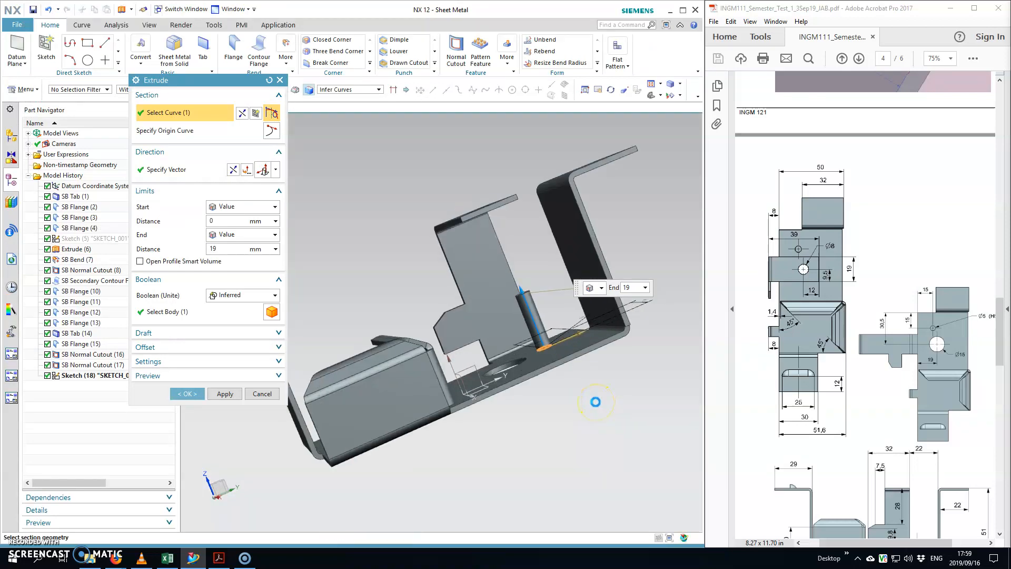
pyautogui.rightClick(597, 403)
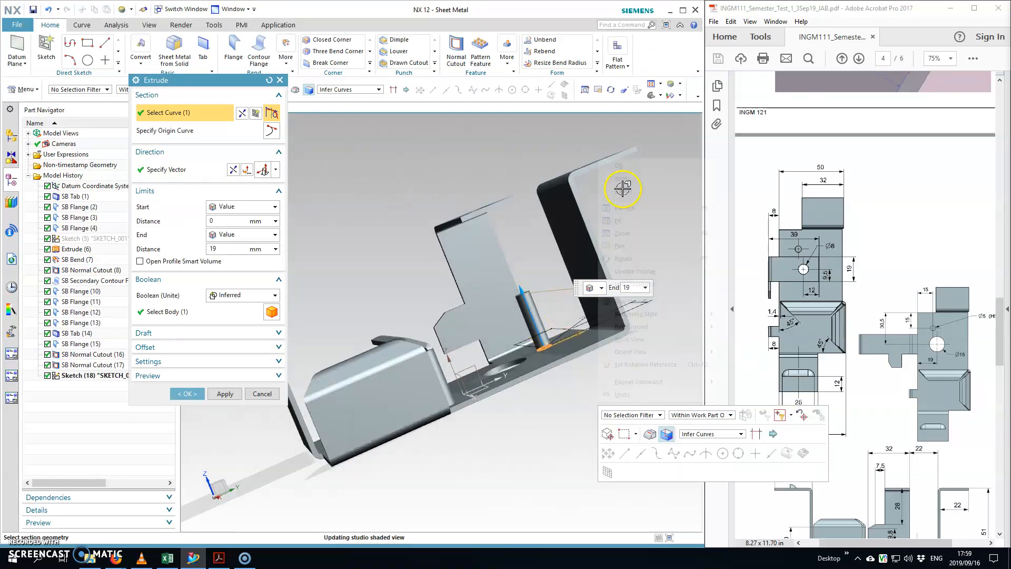
pyautogui.click(681, 85)
pyautogui.click(695, 96)
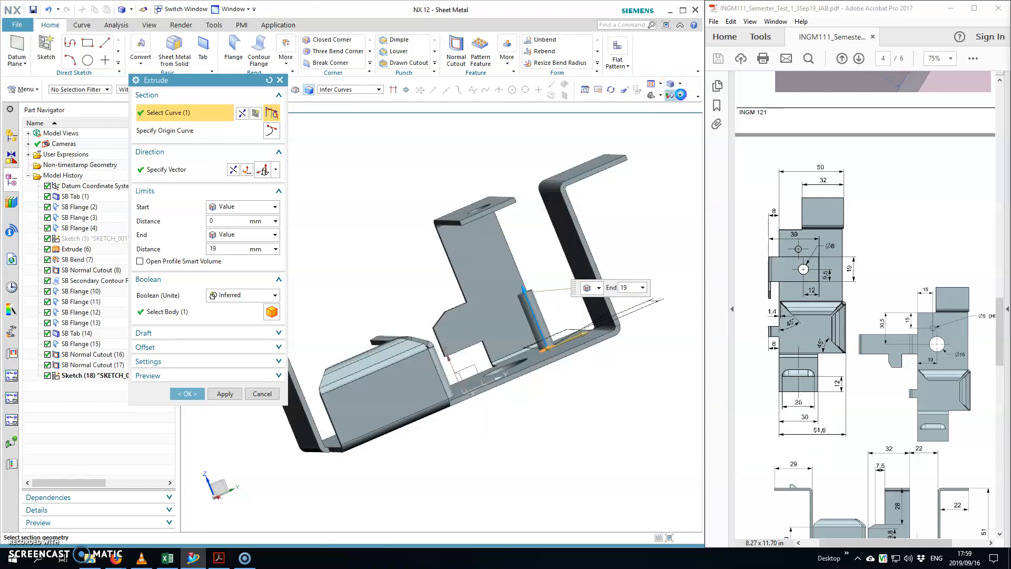
pyautogui.click(653, 98)
pyautogui.click(660, 96)
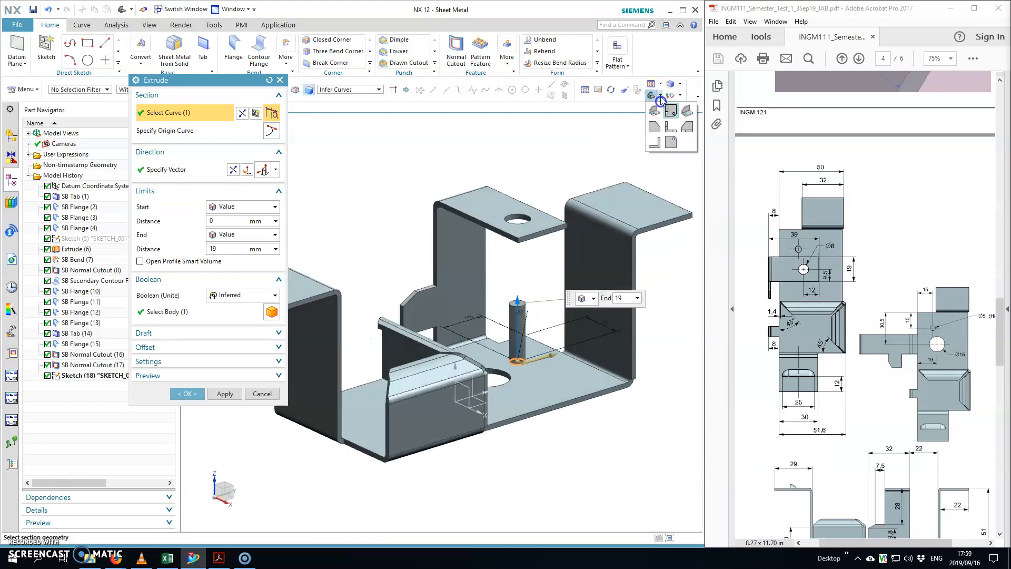
pyautogui.click(686, 128)
pyautogui.scroll(3, 547, 432)
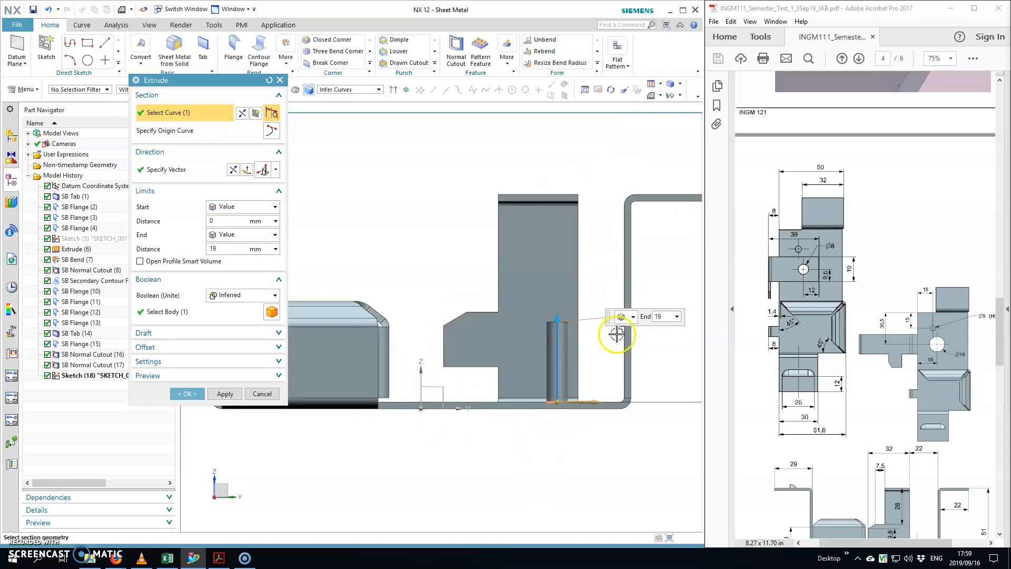
pyautogui.moveTo(557, 332); pyautogui.dragTo(557, 342)
pyautogui.click(661, 332)
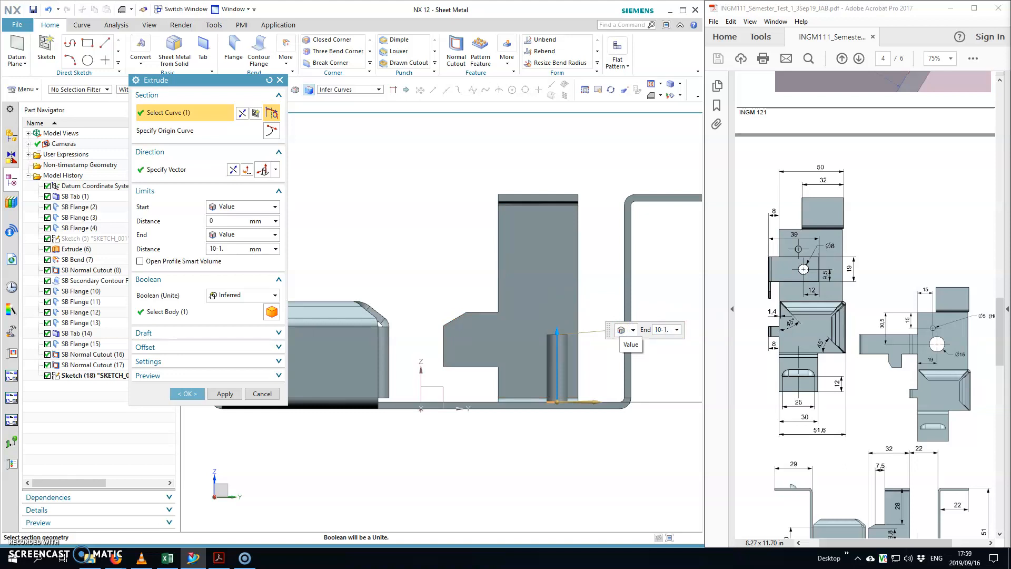
pyautogui.write('10-1.')
pyautogui.press('Return')
pyautogui.click(187, 394)
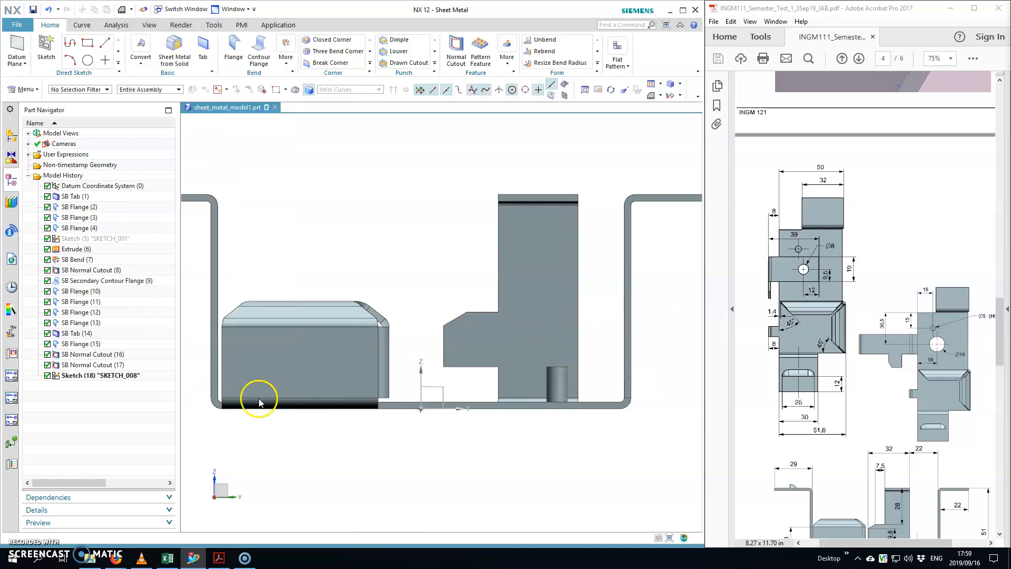
# Measure the projected distance between the upright flange's outer face and the base plate's adjacent side edge
pyautogui.scroll(-3, 396, 309)
pyautogui.click(607, 86)
pyautogui.click(636, 102)
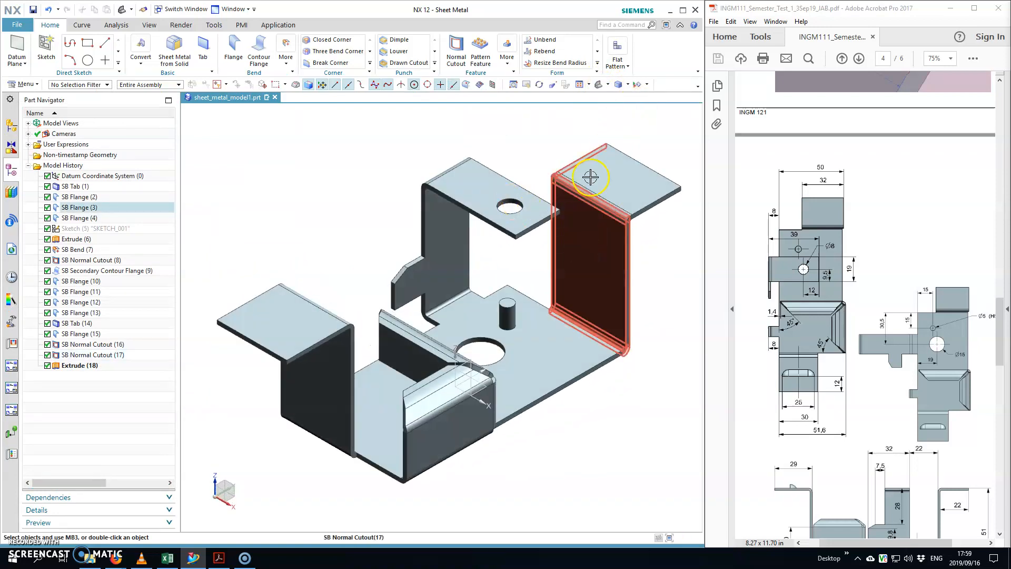
pyautogui.click(628, 85)
pyautogui.click(635, 99)
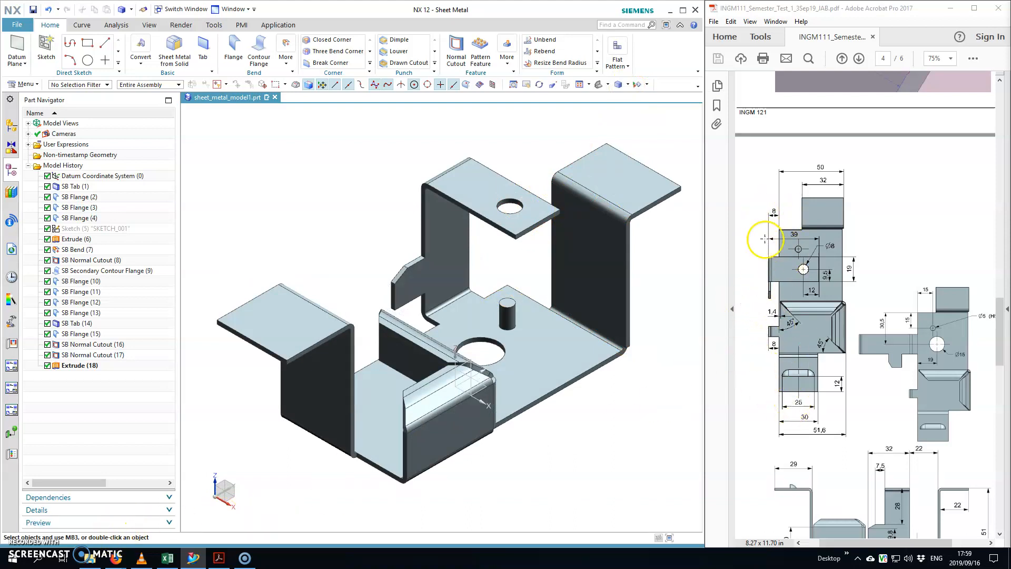
pyautogui.moveTo(431, 189); pyautogui.dragTo(429, 208, button='middle')
pyautogui.click(116, 25)
pyautogui.click(104, 38)
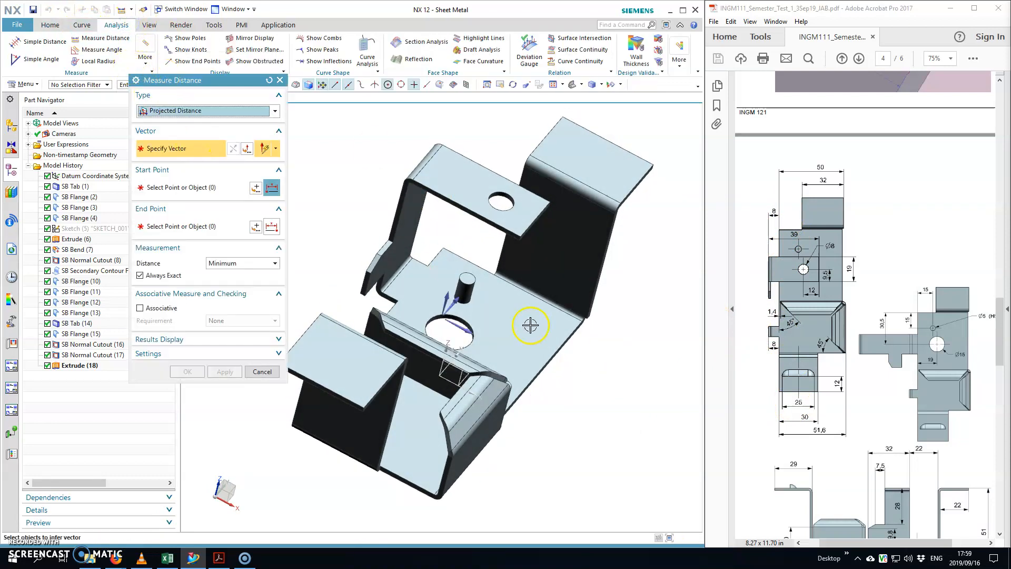
pyautogui.click(460, 327)
pyautogui.moveTo(411, 251); pyautogui.dragTo(427, 223, button='middle')
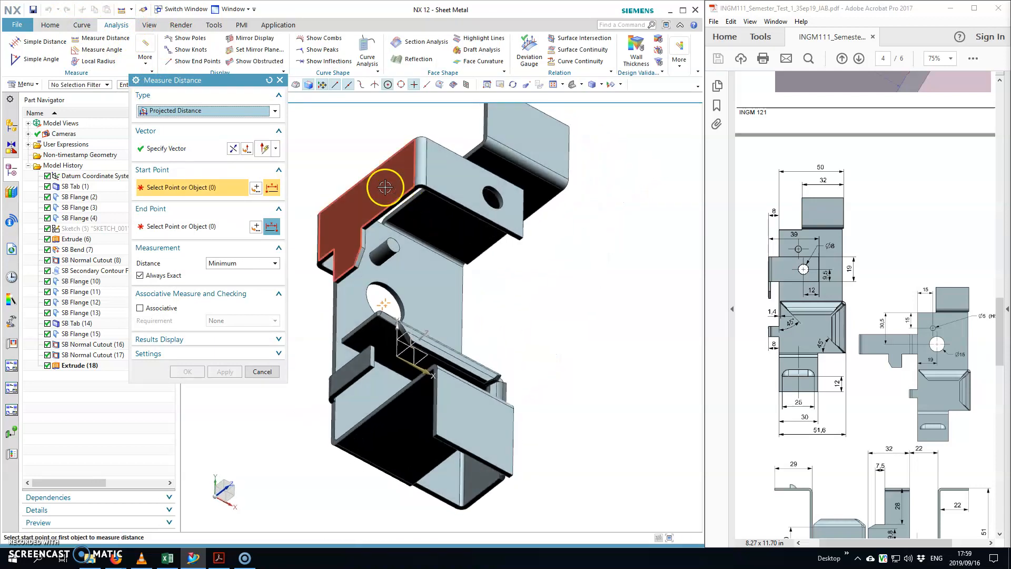
pyautogui.click(386, 188)
pyautogui.moveTo(361, 137); pyautogui.dragTo(335, 169, button='middle')
pyautogui.scroll(4, 334, 170)
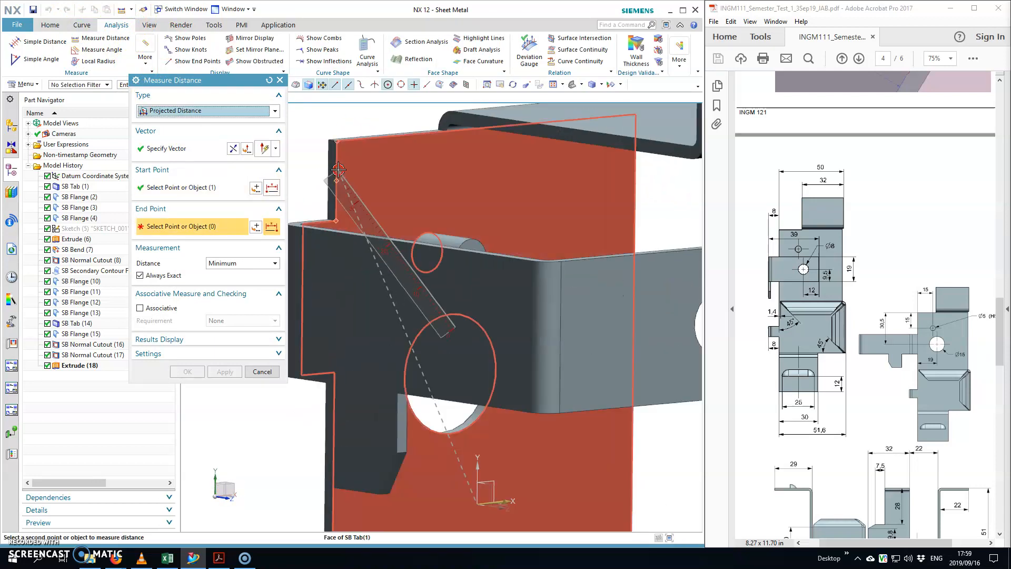
pyautogui.click(334, 170)
pyautogui.scroll(-3, 342, 216)
pyautogui.click(225, 372)
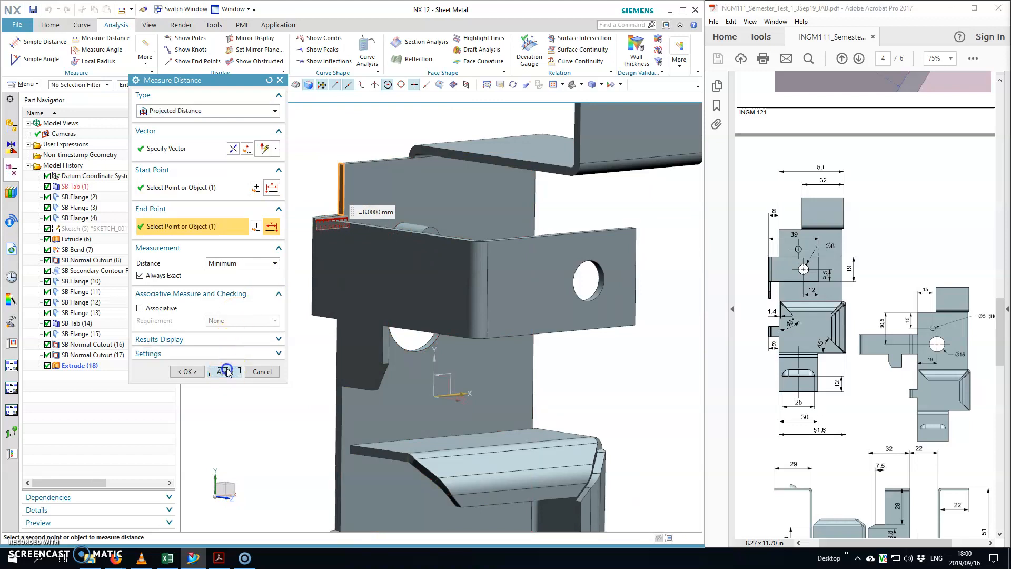
pyautogui.click(280, 80)
pyautogui.click(598, 85)
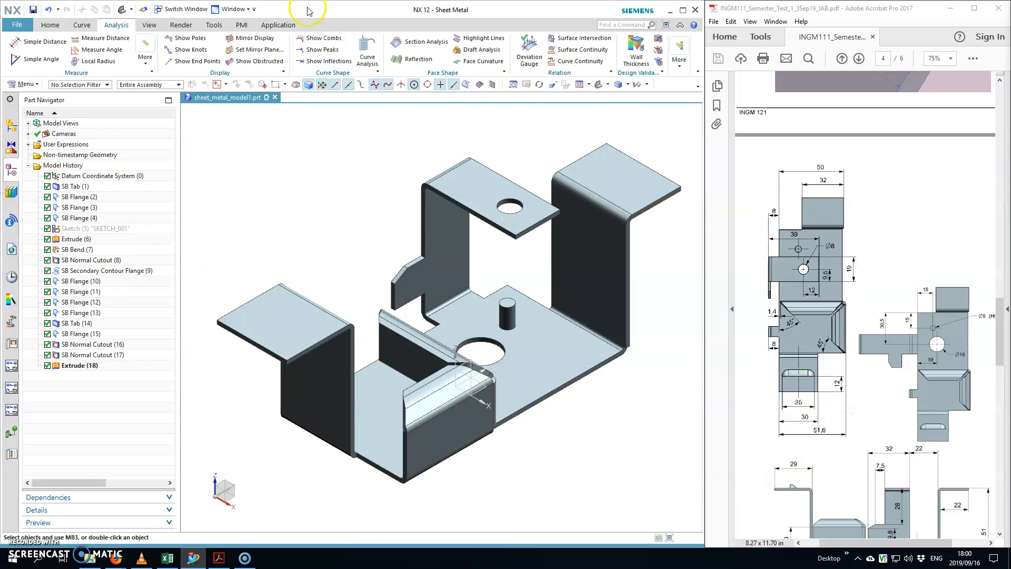
# Start a Louver sketch on the top of the outer flange beside the formed box and draw a straight line about 18 mm long
pyautogui.click(51, 25)
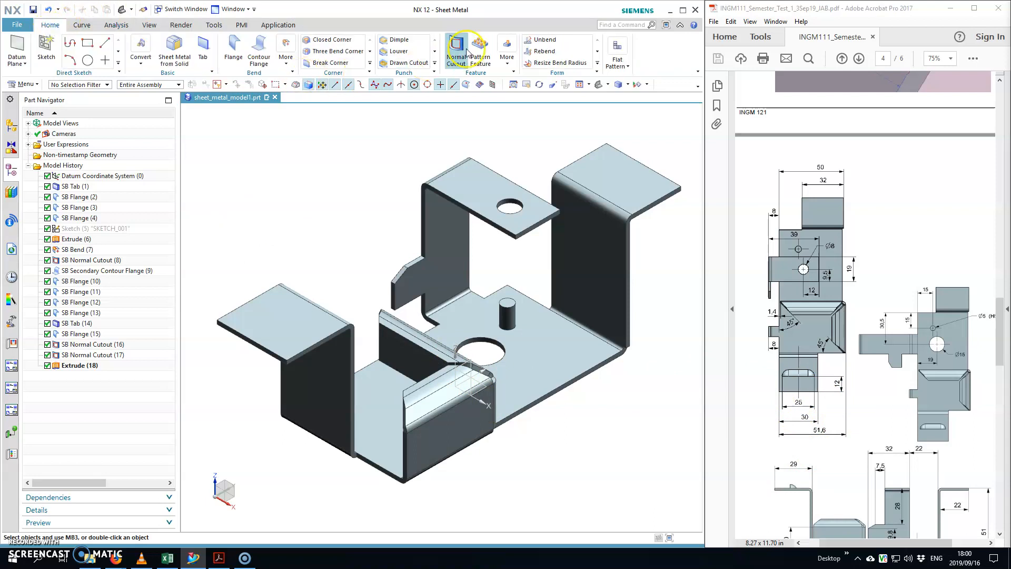
pyautogui.click(399, 52)
pyautogui.click(290, 314)
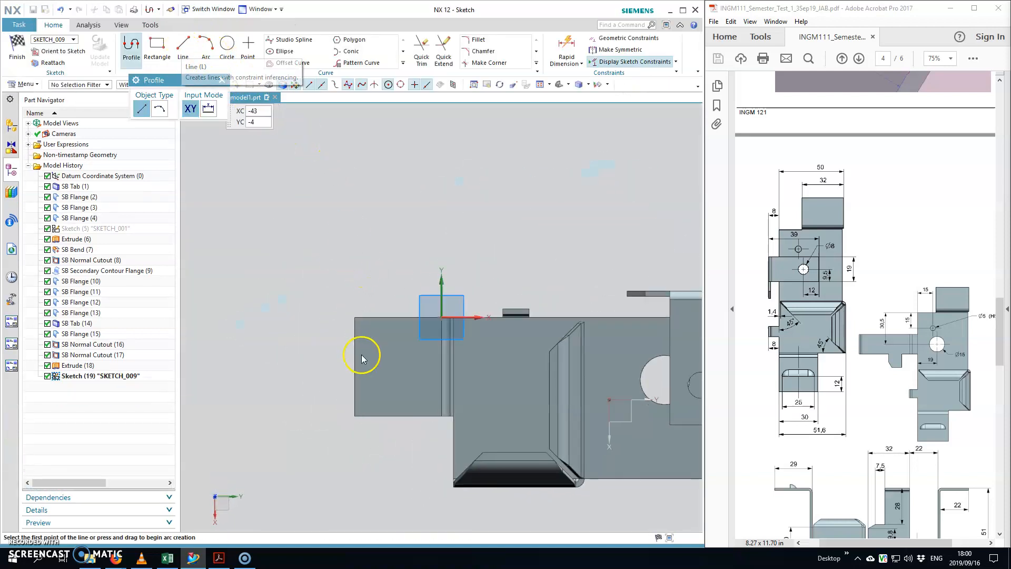
pyautogui.click(392, 343)
pyautogui.click(393, 403)
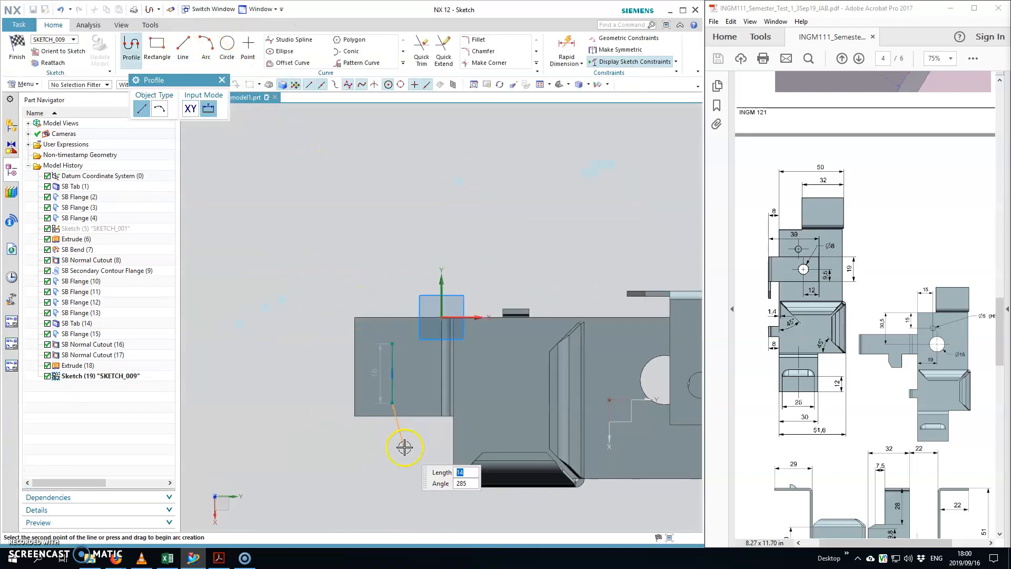
pyautogui.press('Escape')
pyautogui.press('Escape')
# Set the louver line's length to 25 mm and move the line so that it fits within the flange's width
pyautogui.moveTo(378, 376); pyautogui.dragTo(294, 375)
pyautogui.doubleClick(288, 372)
pyautogui.write('25')
pyautogui.press('Return')
pyautogui.middleClick(358, 419)
pyautogui.moveTo(377, 361); pyautogui.dragTo(392, 327)
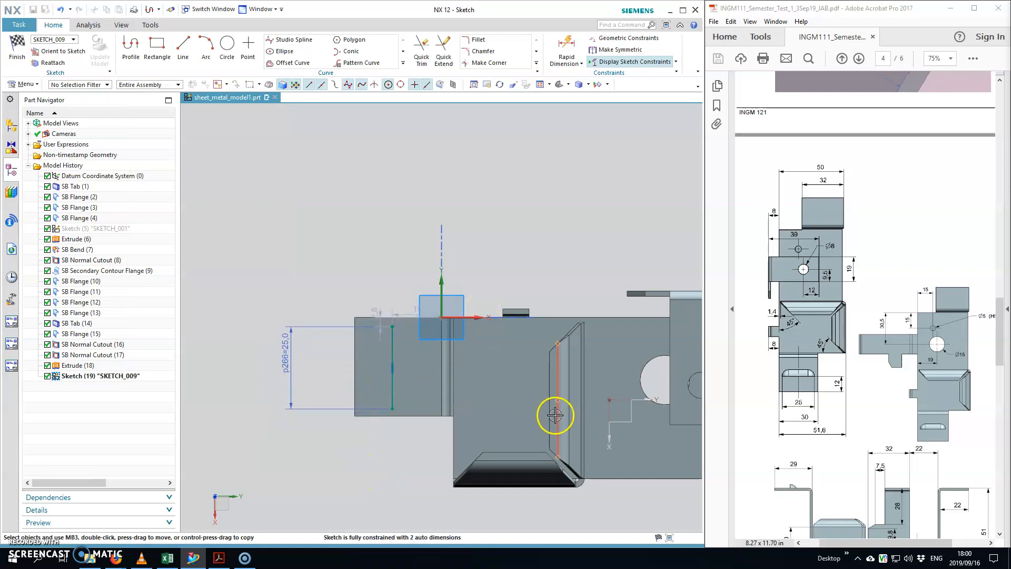
# Dimension the louver line's distance from the flange's outer end edge and set it to 12 mm
pyautogui.click(566, 48)
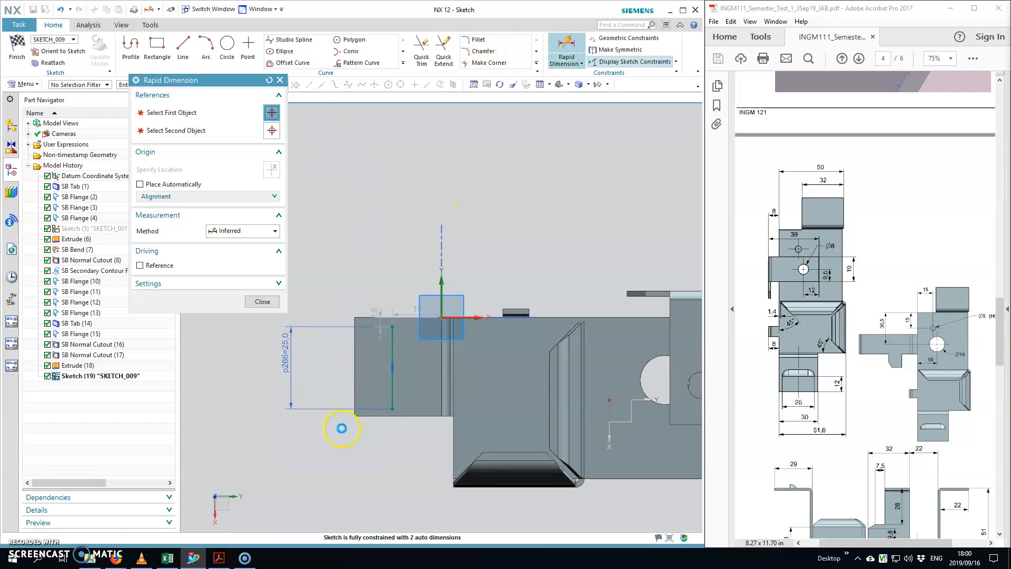
pyautogui.click(391, 398)
pyautogui.click(354, 337)
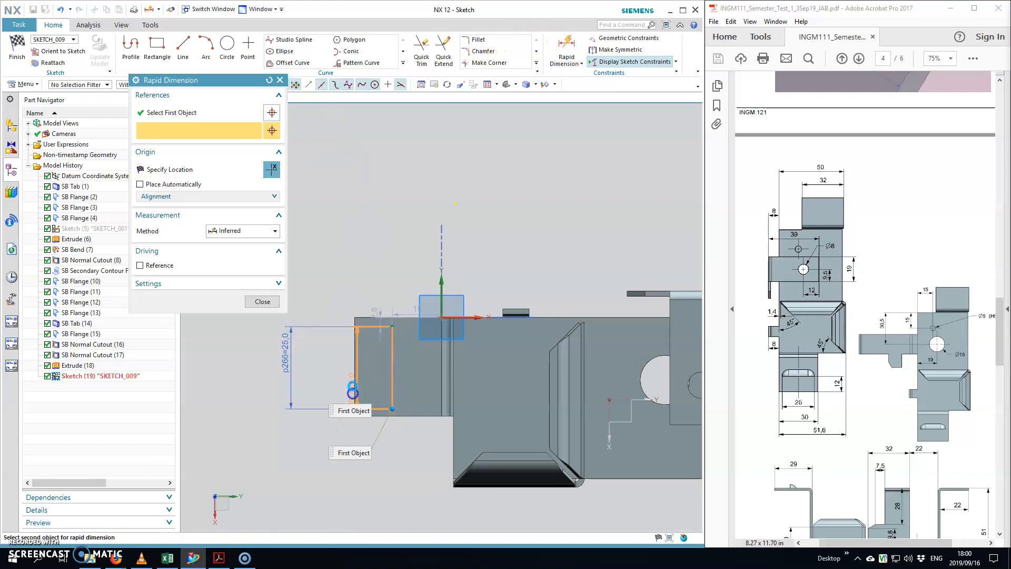
pyautogui.click(321, 336)
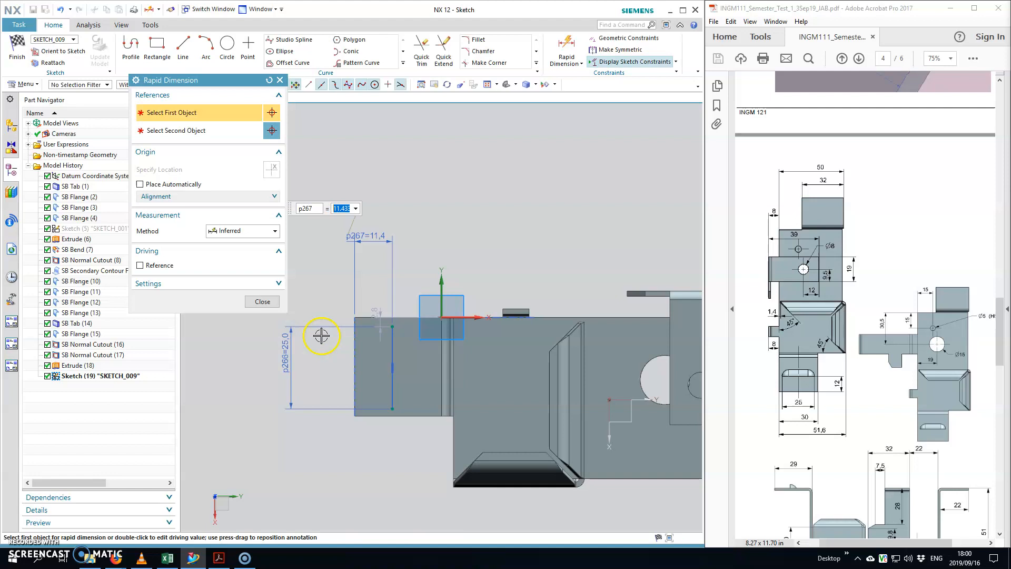
pyautogui.press('Return')
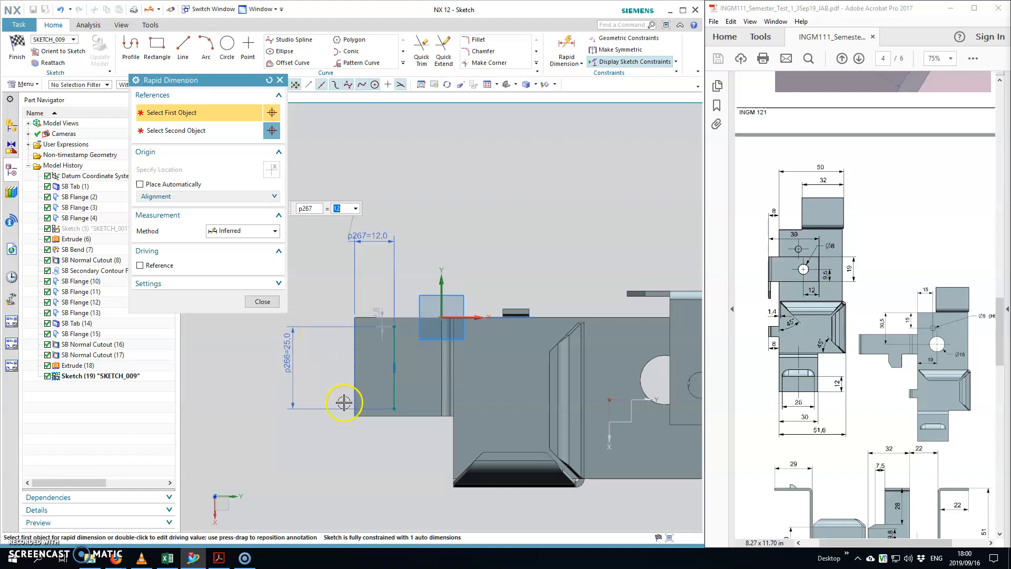
# Centre the louver line across the flange with a midpoint constraint to the outer end edge and finish the sketch
pyautogui.press('Escape')
pyautogui.click(356, 369)
pyautogui.click(392, 351)
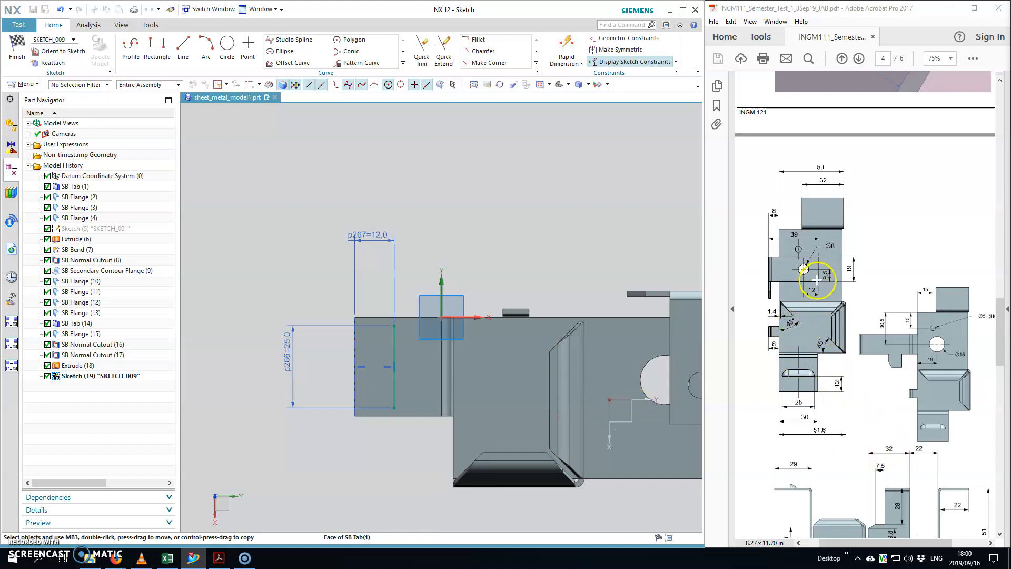
pyautogui.scroll(-4, 821, 495)
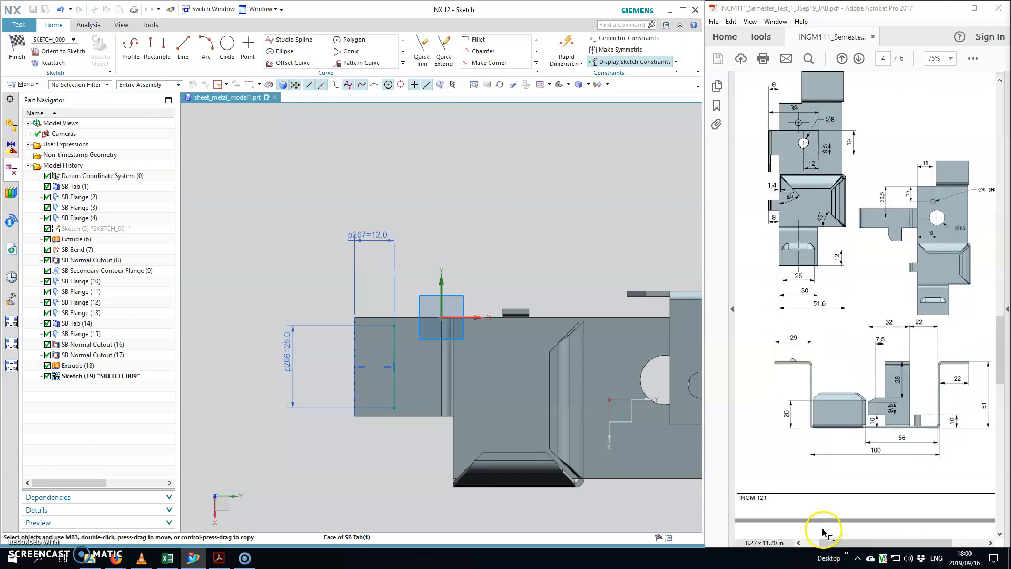
pyautogui.click(18, 48)
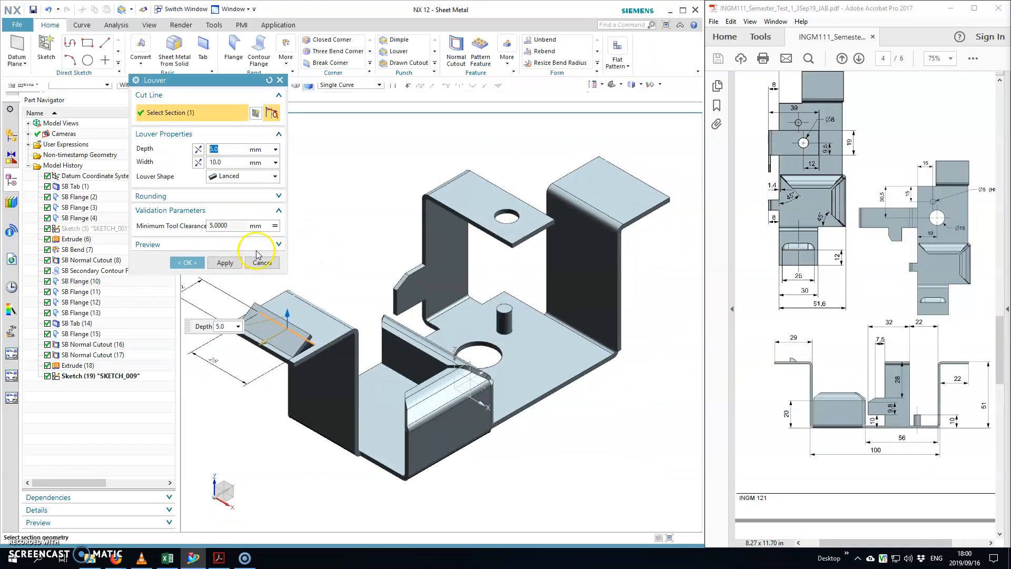
# Look up the louver specification in the test document and set the louver's depth to 3 mm and width to 5 mm
pyautogui.scroll(10, 805, 284)
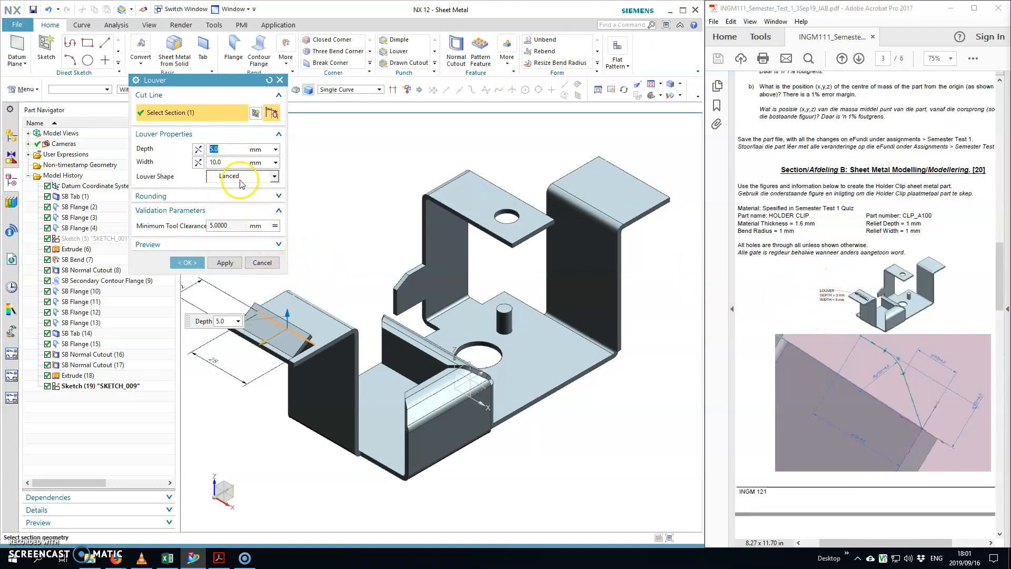
pyautogui.press('Return')
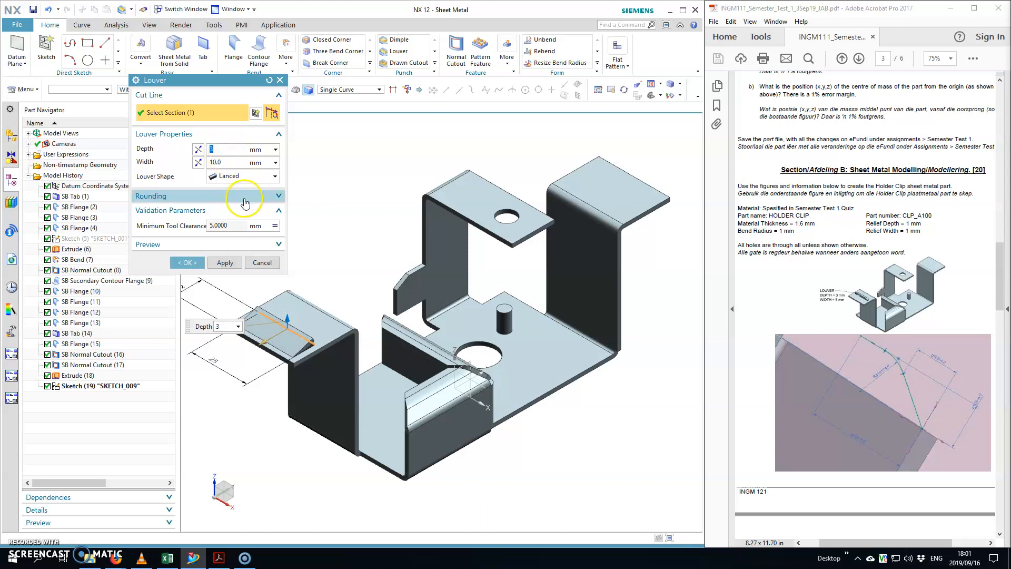
pyautogui.click(229, 162)
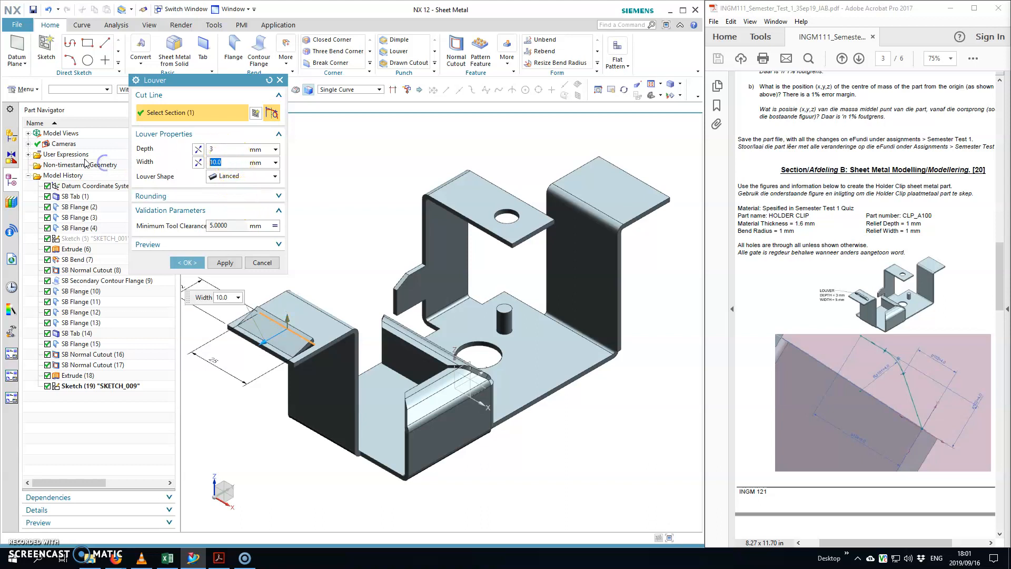
pyautogui.press('Return')
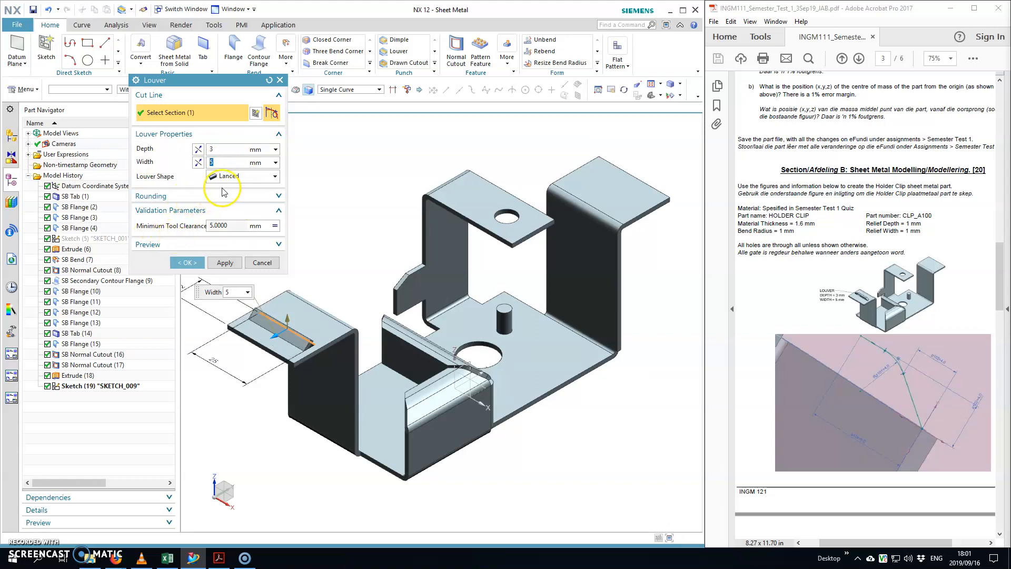
# Switch the louver shape to Formed, orient it so that it bulges above the flange's top face, and create it
pyautogui.click(235, 177)
pyautogui.click(229, 199)
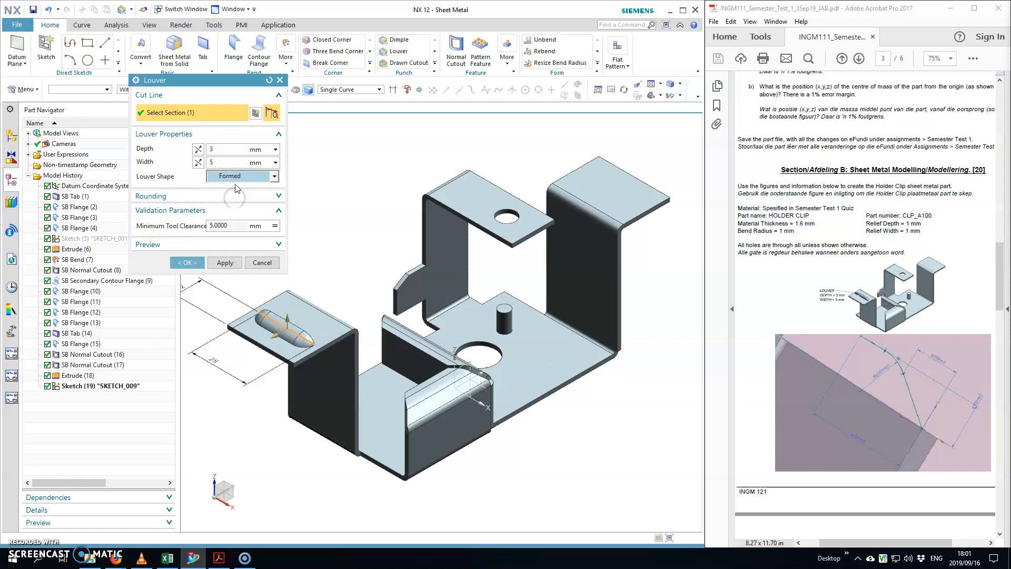
pyautogui.click(198, 150)
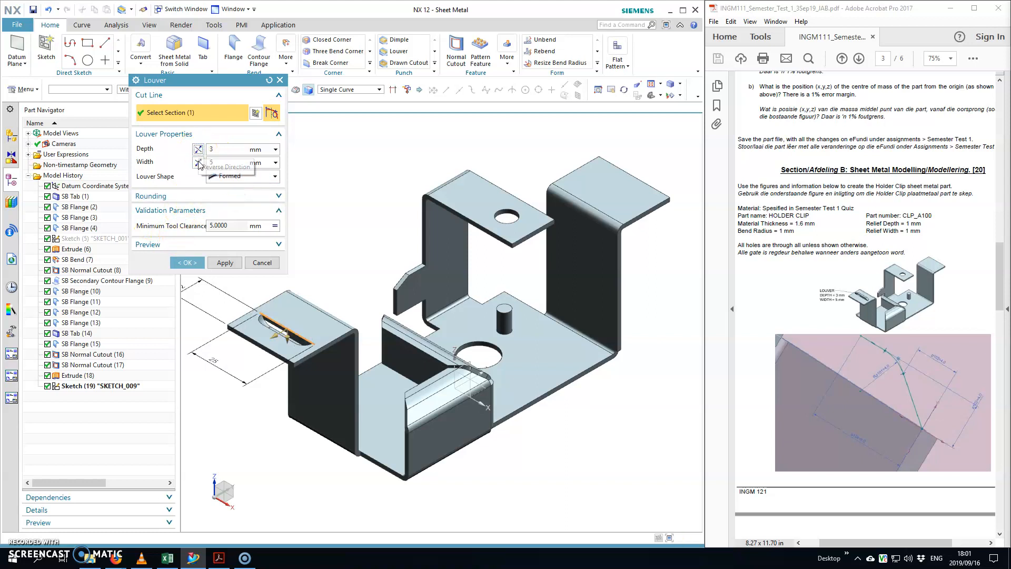
pyautogui.click(198, 149)
pyautogui.click(820, 411)
pyautogui.click(199, 268)
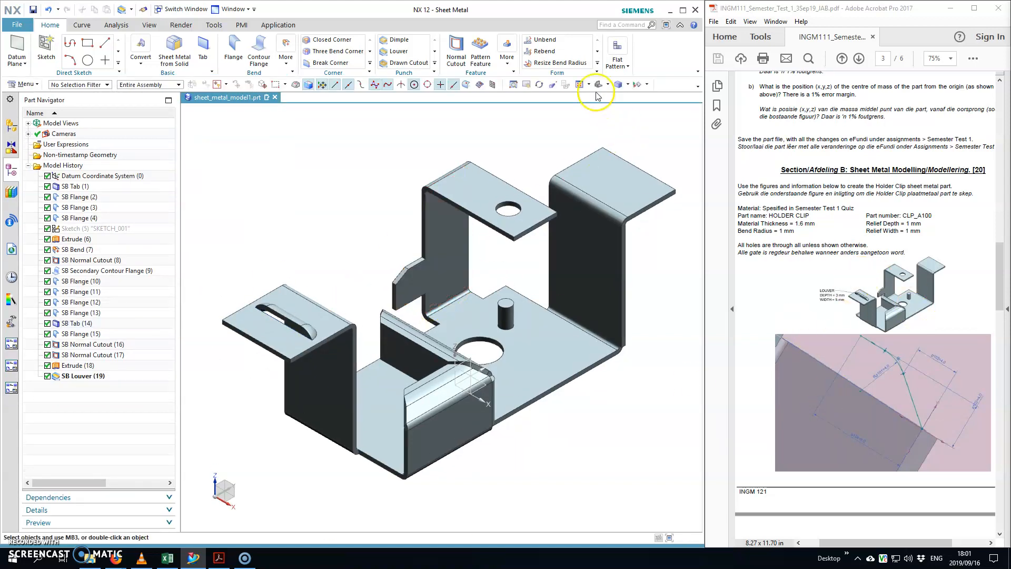
# Review the completed clip in a rotated view against the dimensioned views and questions in the test document
pyautogui.click(596, 84)
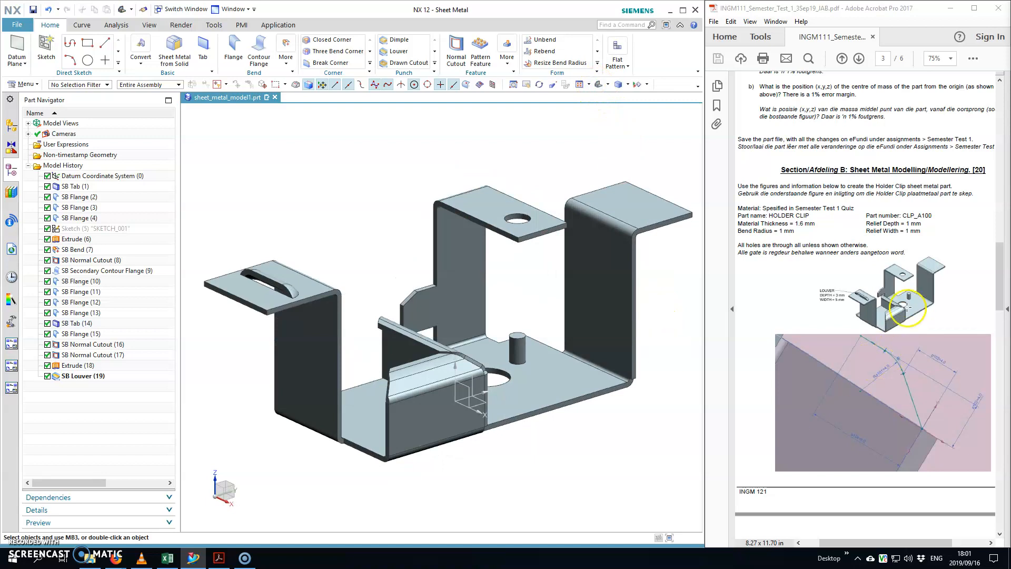
pyautogui.scroll(-18, 853, 331)
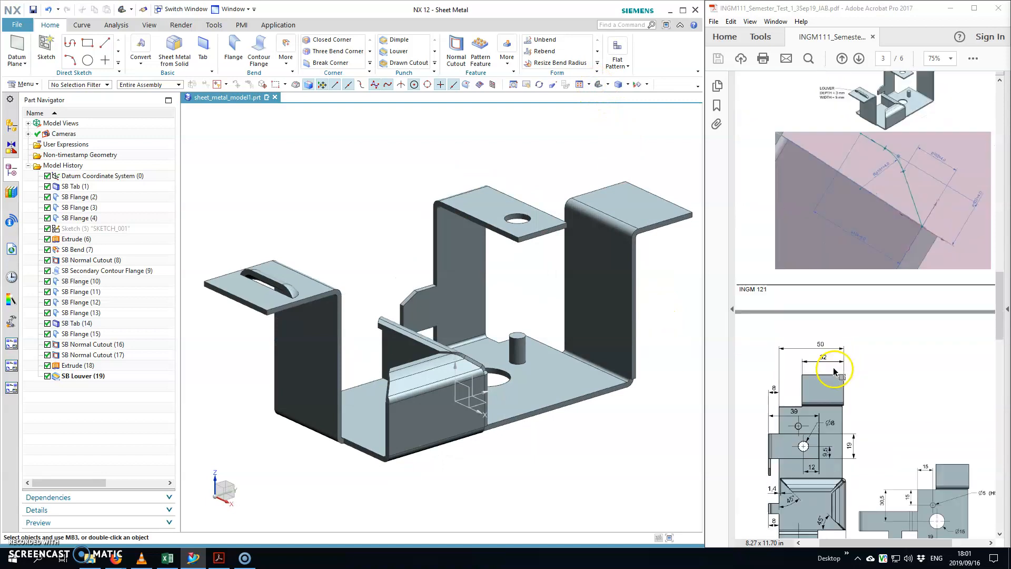
pyautogui.scroll(-18, 833, 374)
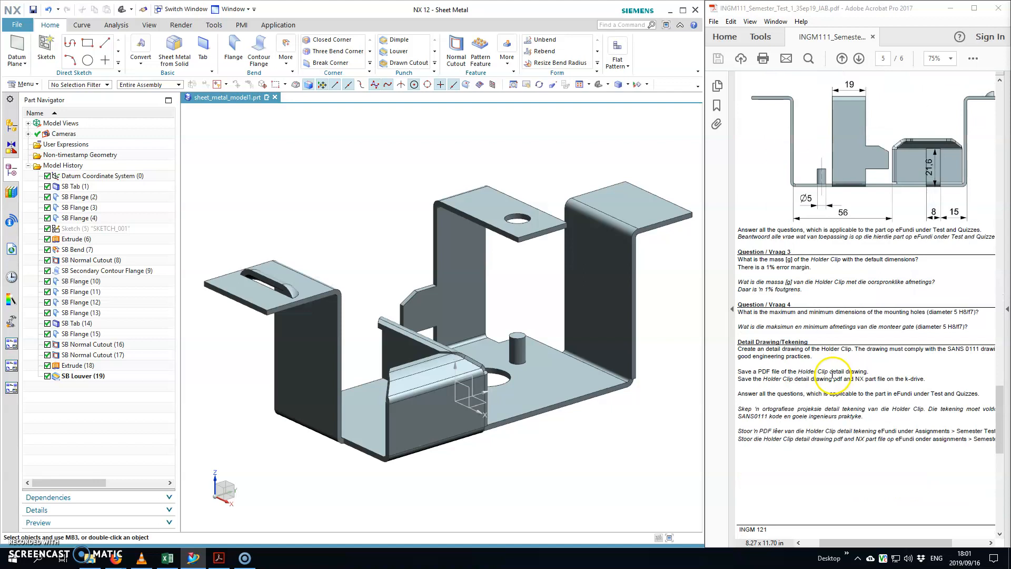
pyautogui.scroll(10, 834, 383)
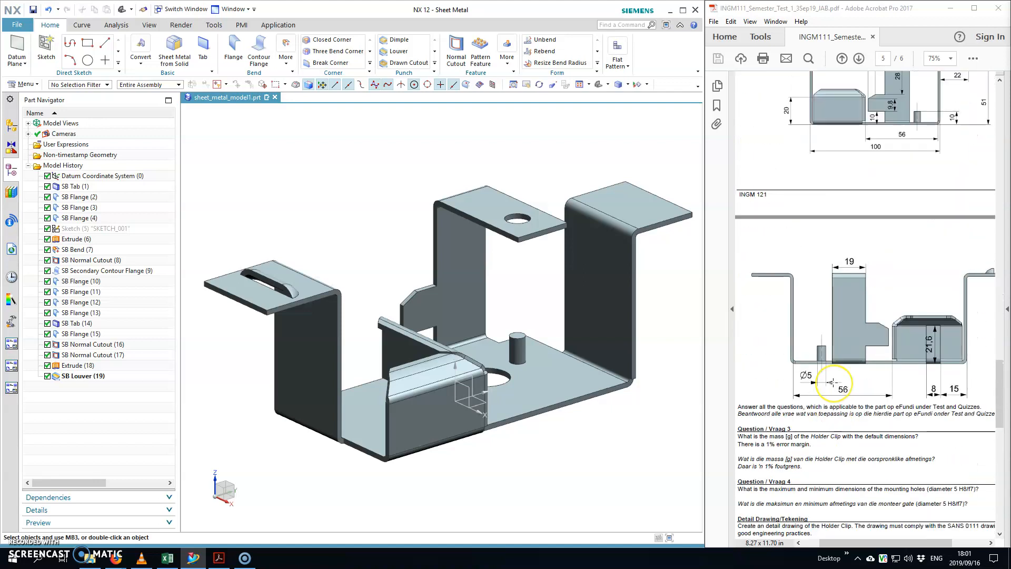
pyautogui.scroll(5, 833, 382)
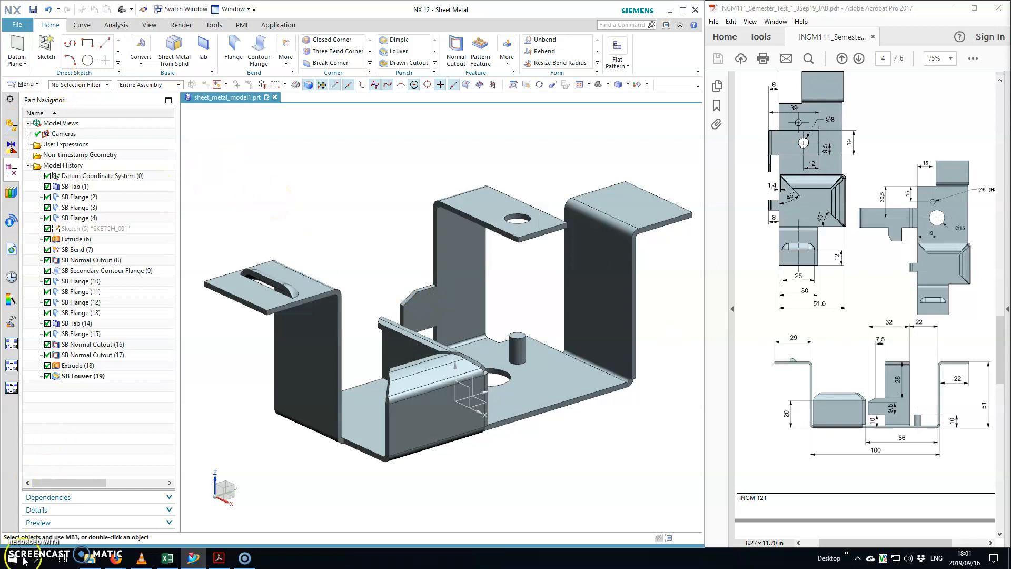
pyautogui.moveTo(89, 556)
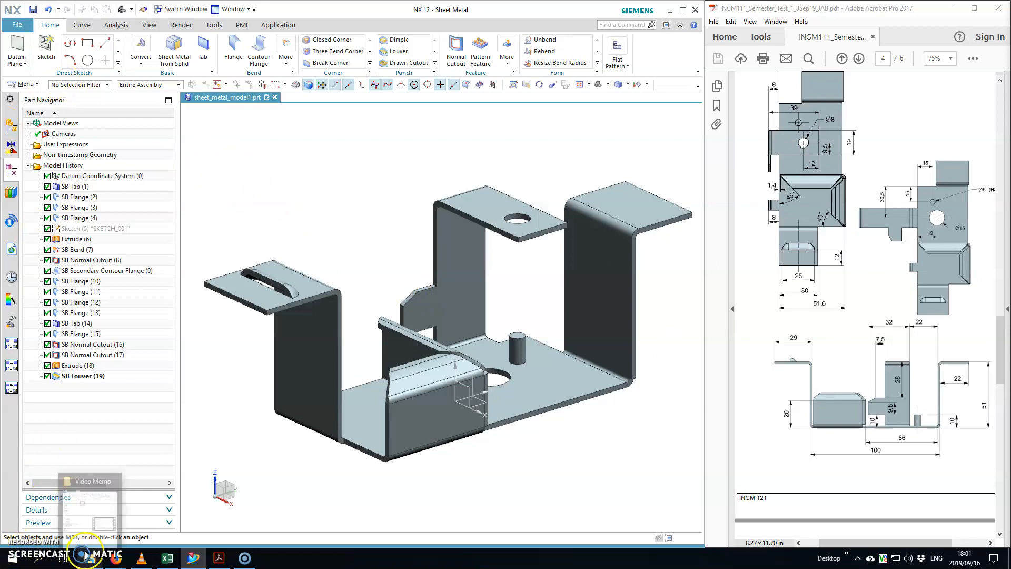